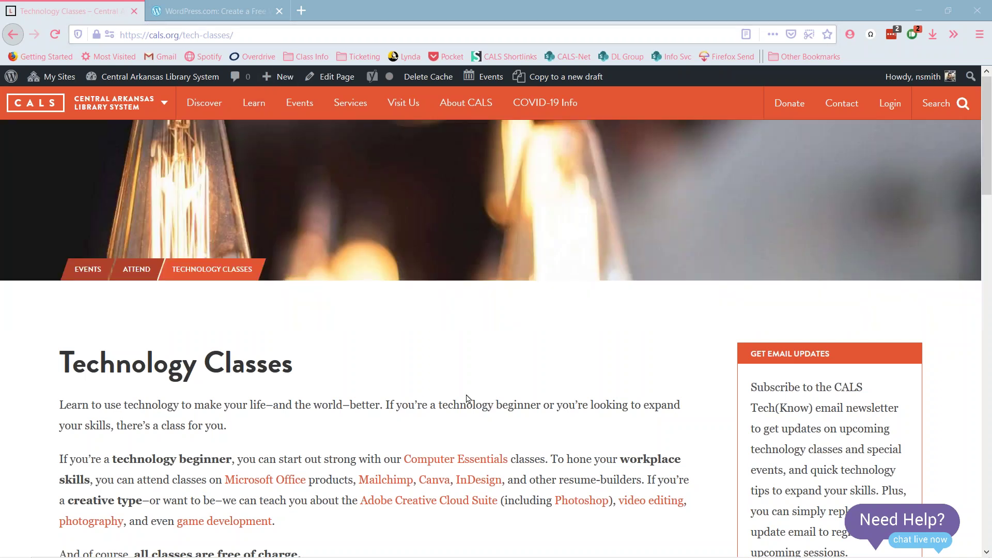
- Scroll through the CALS Technology Classes page, then close its tab, leaving WordPress.com open
scroll(530, 338, down, 5)
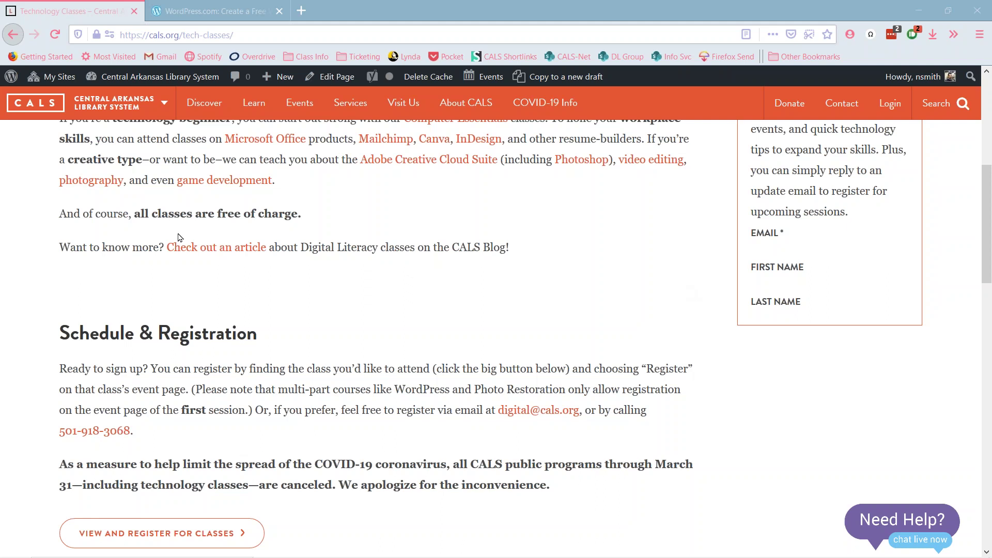
click(136, 15)
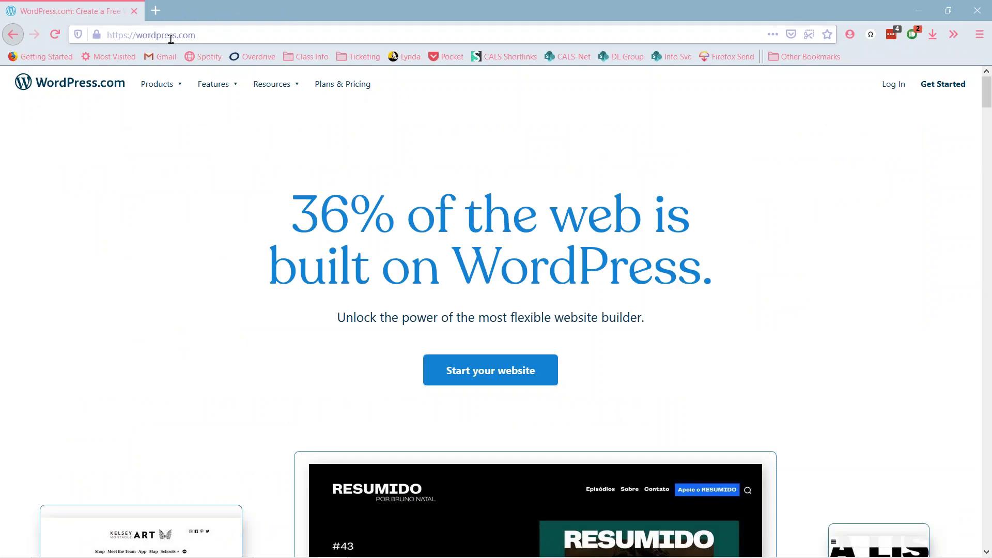
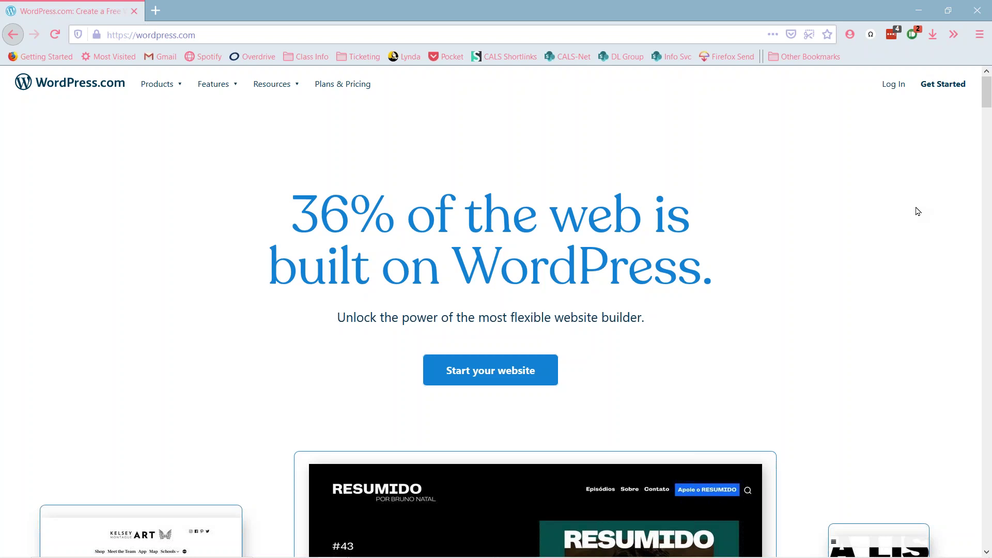
- Begin sign-up for a new WordPress.com site with Get Started on the home page
click(943, 86)
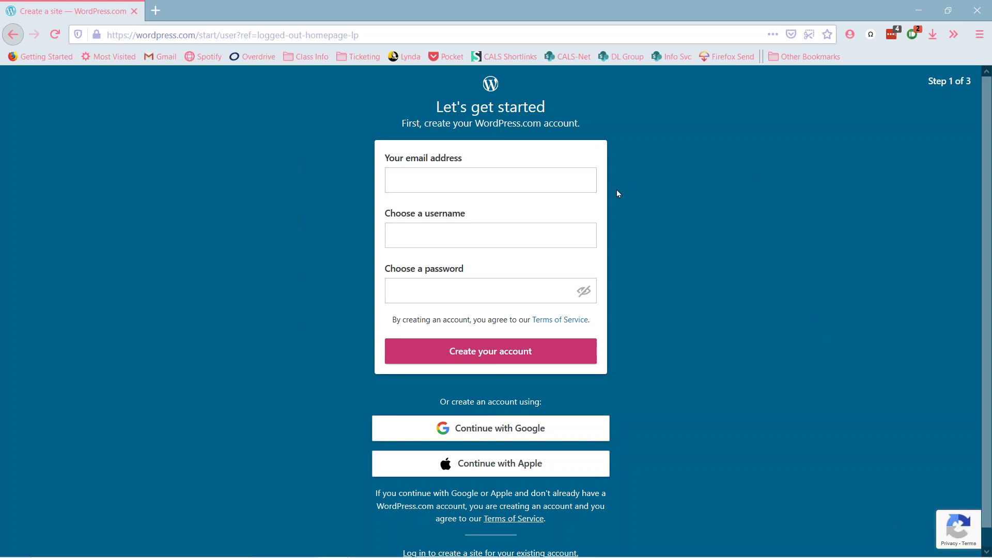
scroll(676, 232, down, 1)
scroll(674, 232, up, 1)
scroll(819, 275, down, 1)
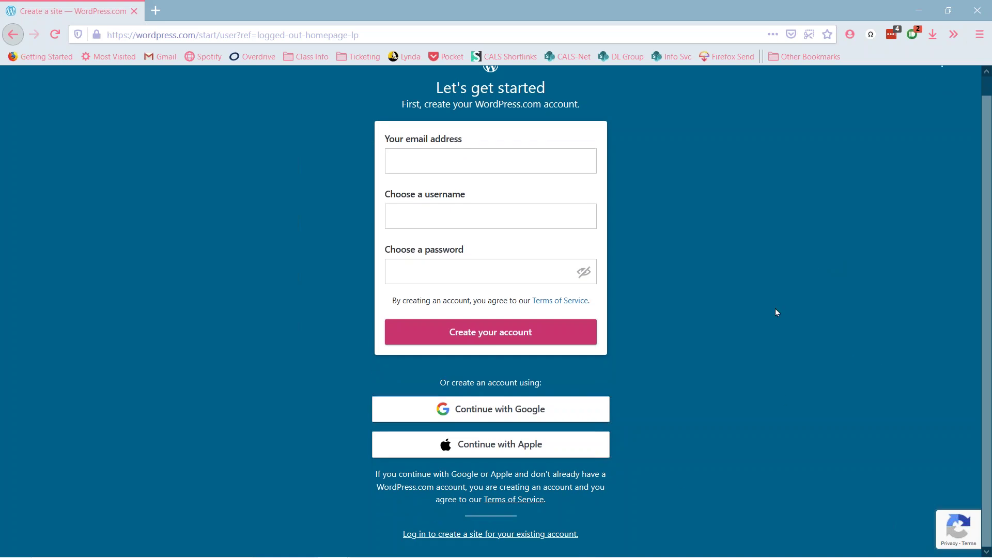
scroll(775, 309, up, 1)
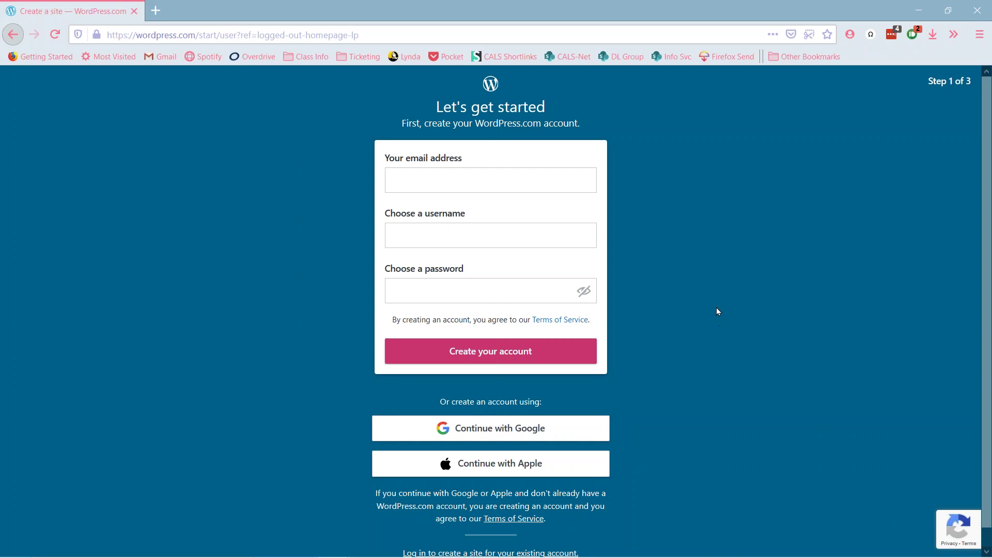
scroll(620, 440, down, 1)
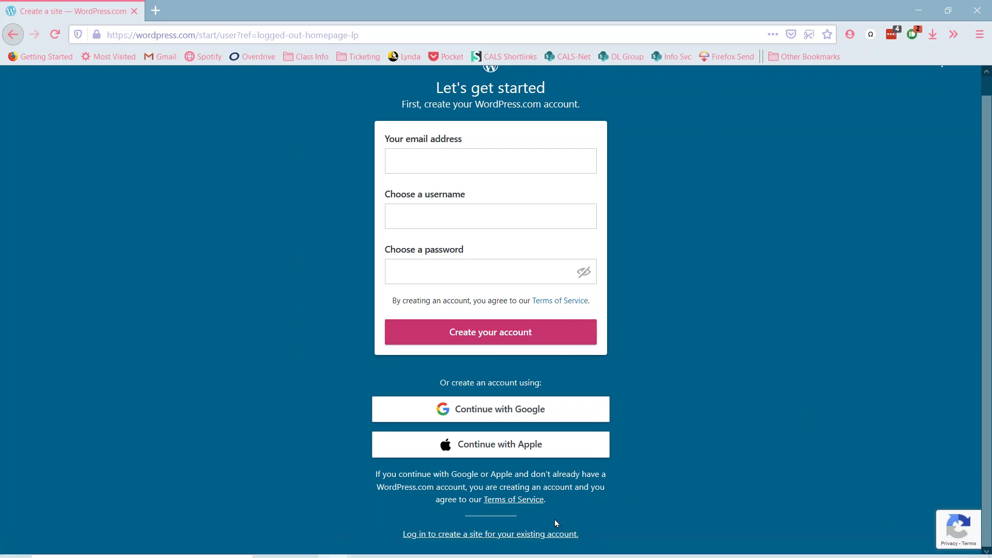
- Log in with the existing account, using the username and password saved in LastPass
click(550, 538)
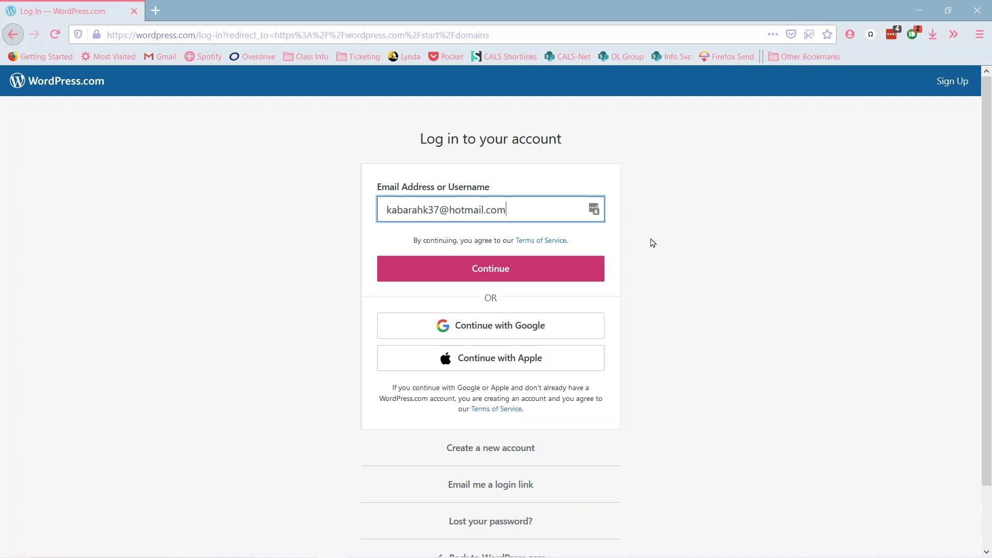
click(594, 209)
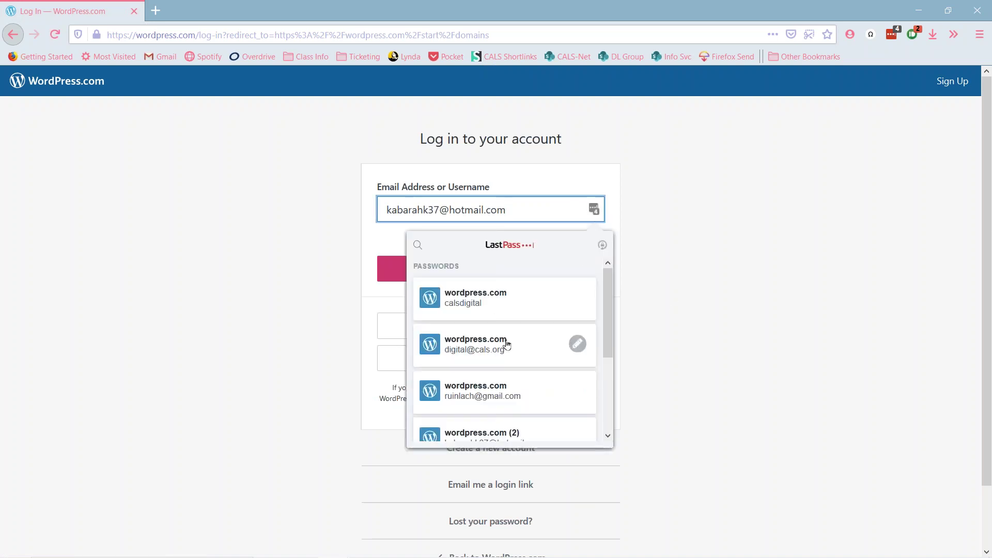
click(501, 299)
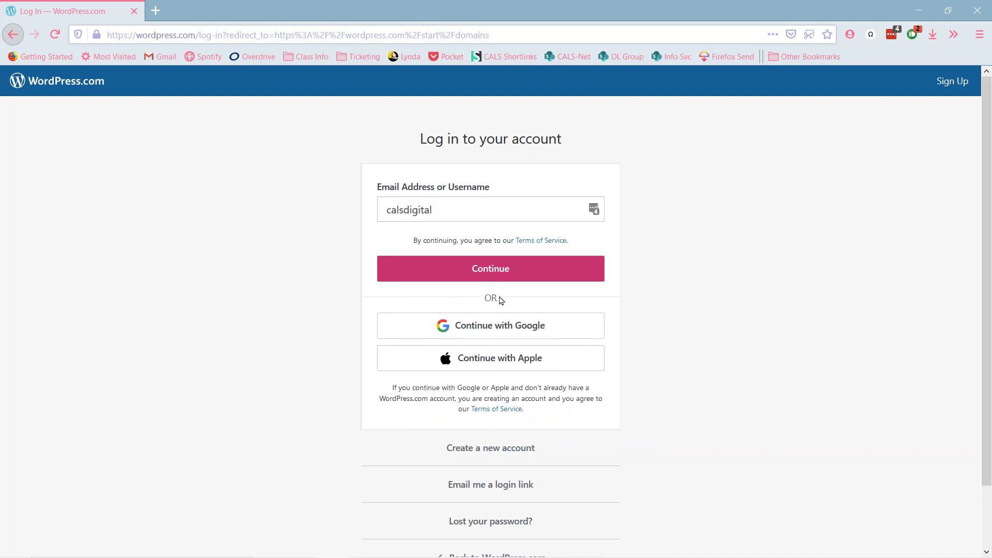
click(501, 269)
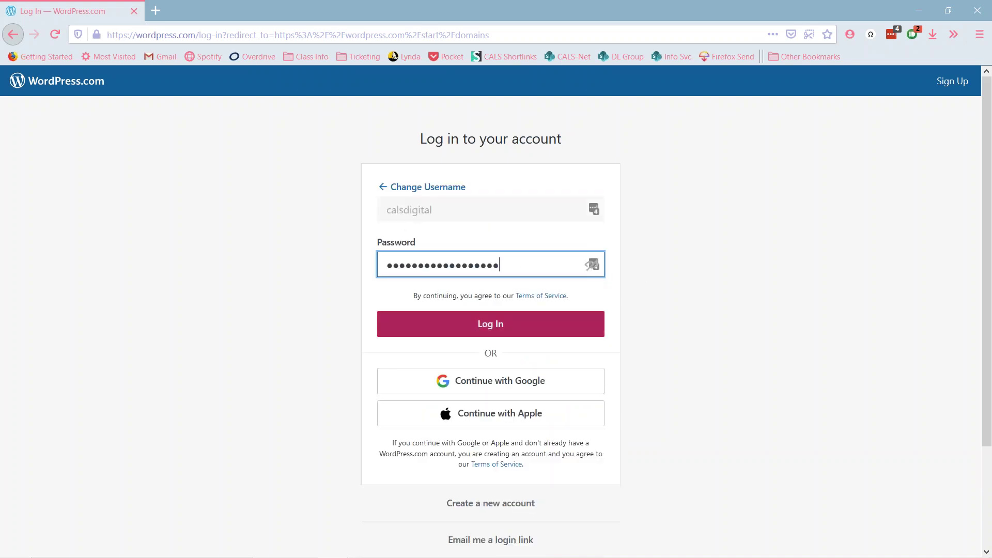
click(476, 334)
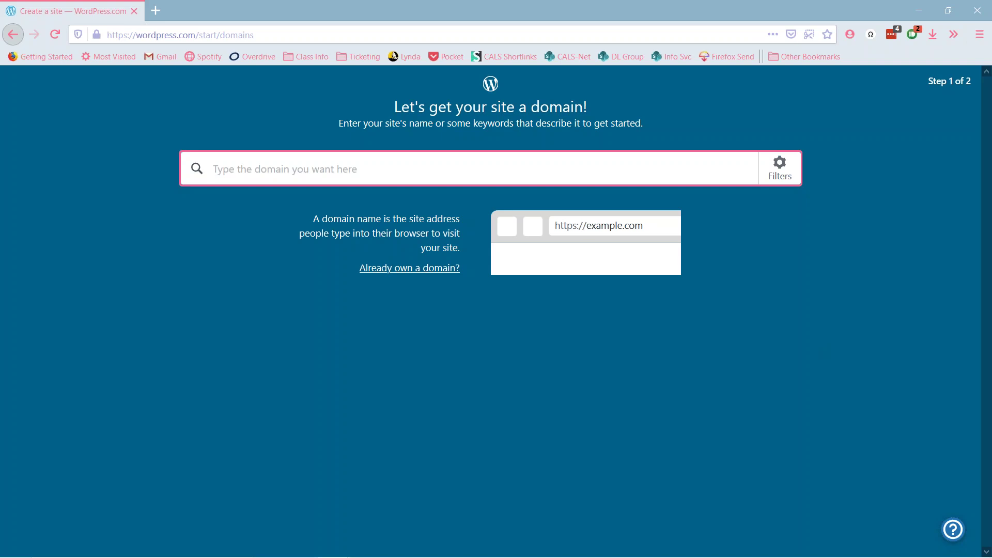
click(951, 358)
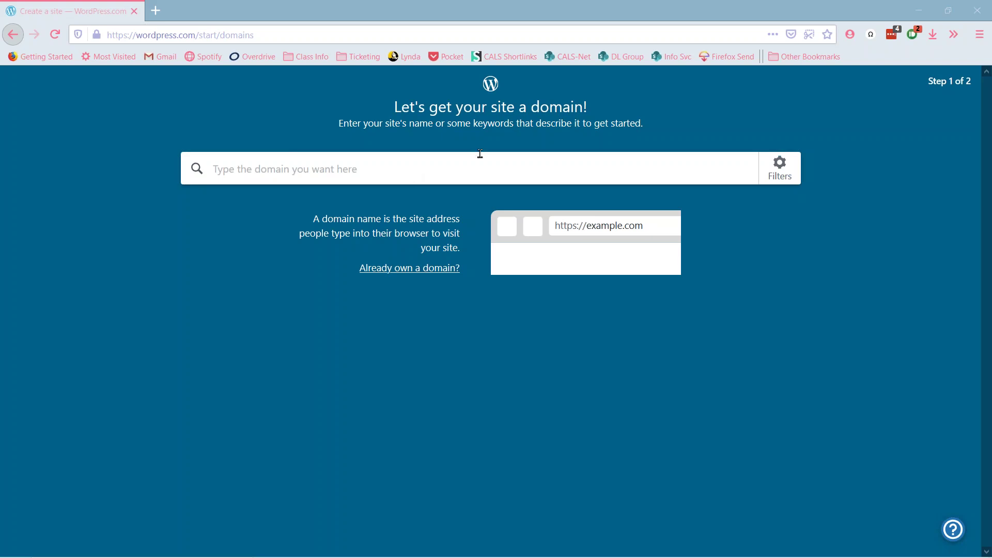
- Put the cursor in the domain search box to start entering the site's domain name
click(425, 179)
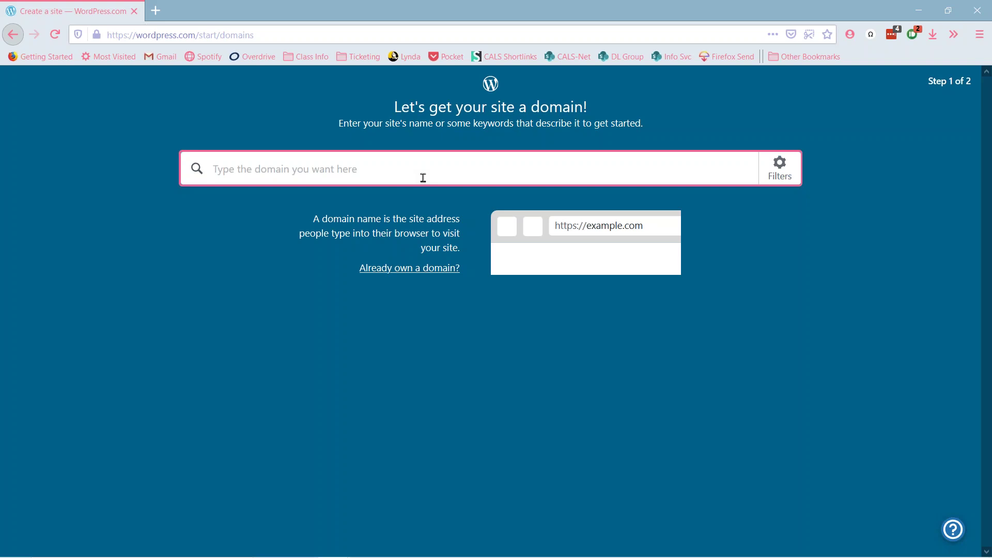
click(354, 331)
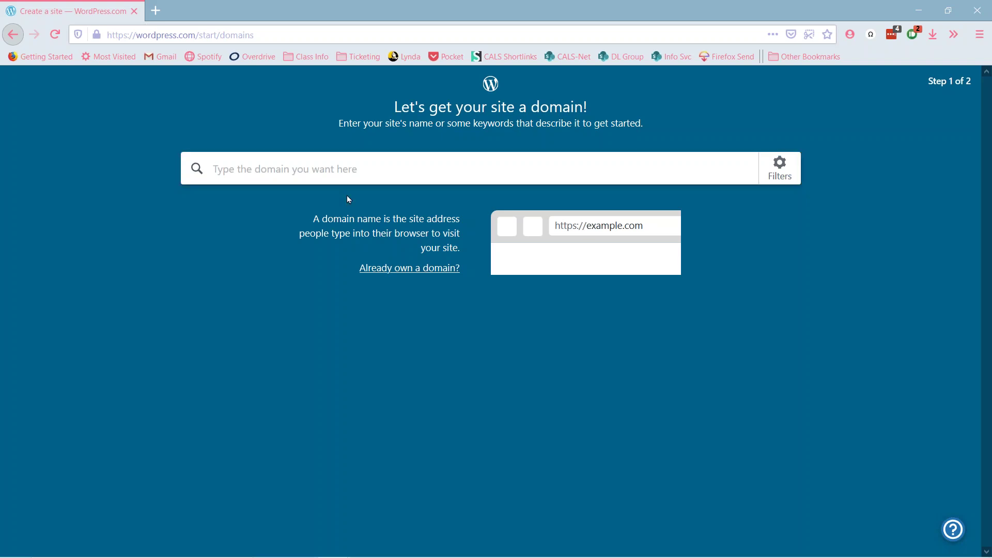
click(365, 169)
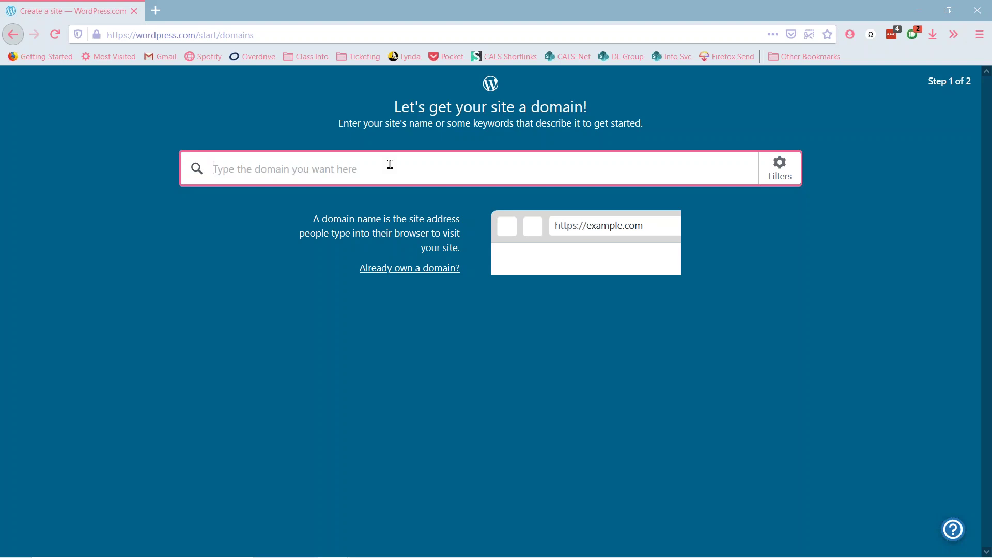
- Search for domains matching 'calsasbtdc'
text(a)
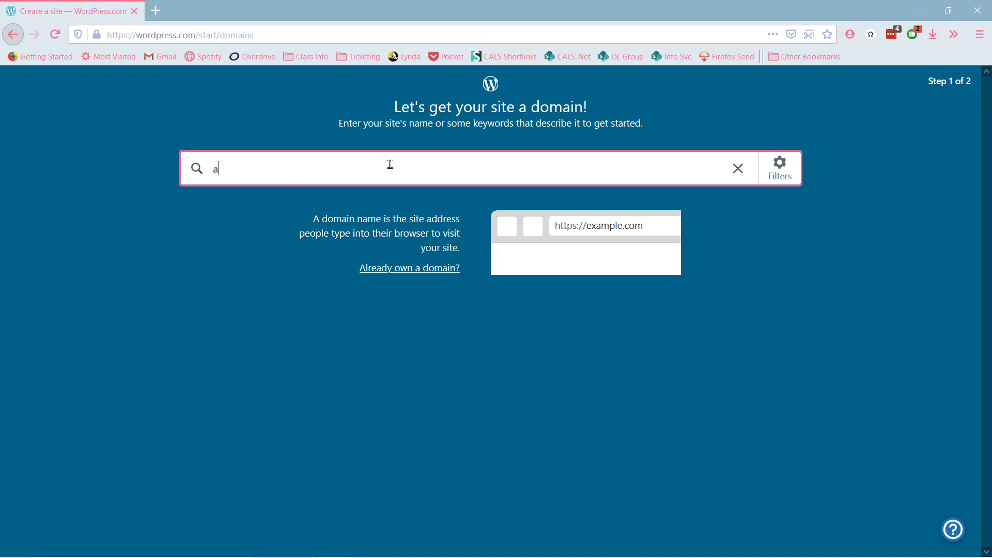
key(BackSpace)
text(cals)
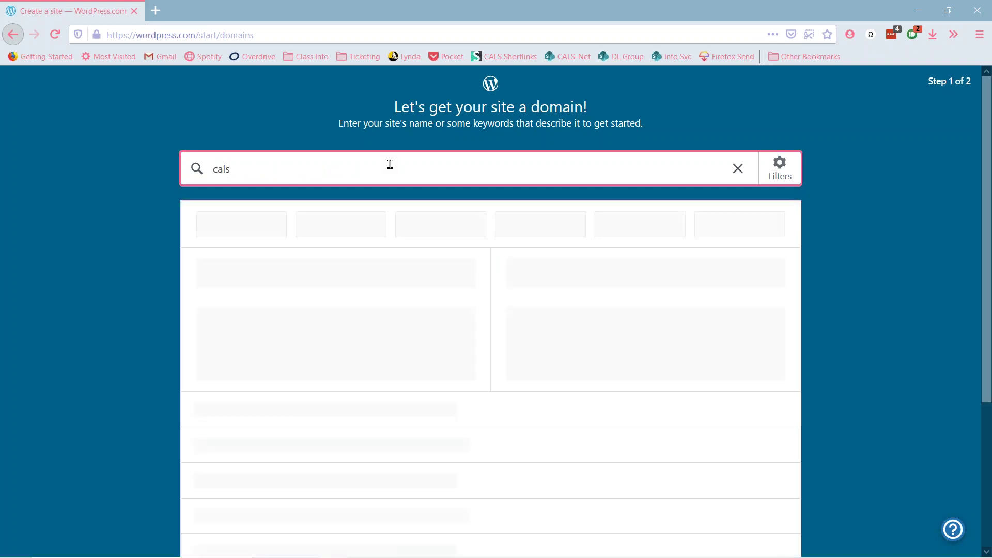
text(asbtdc)
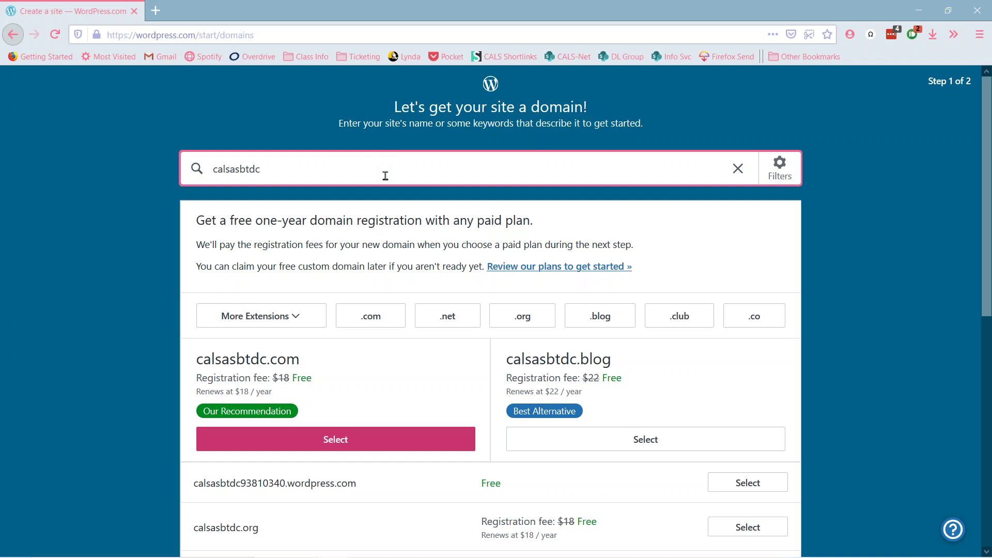
text(520)
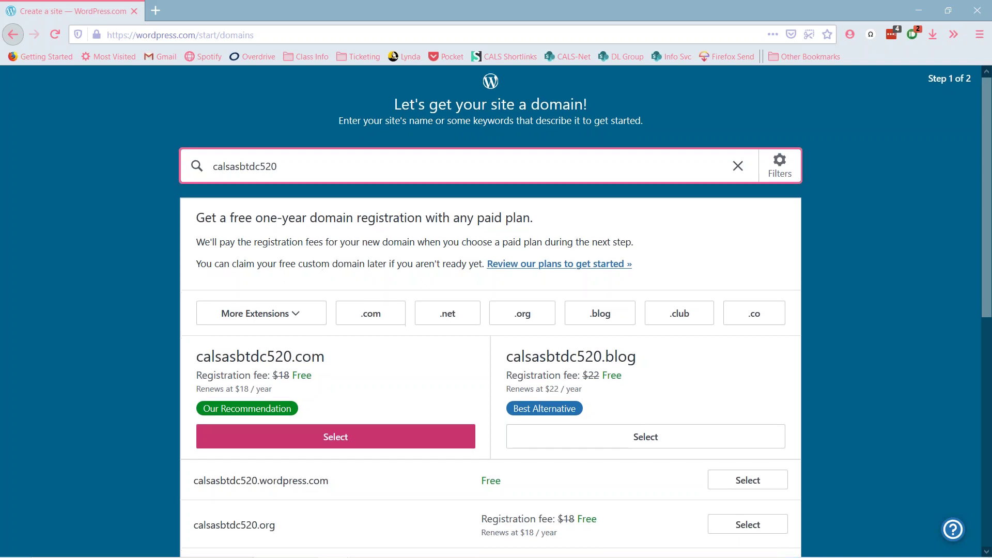
scroll(331, 258, down, 3)
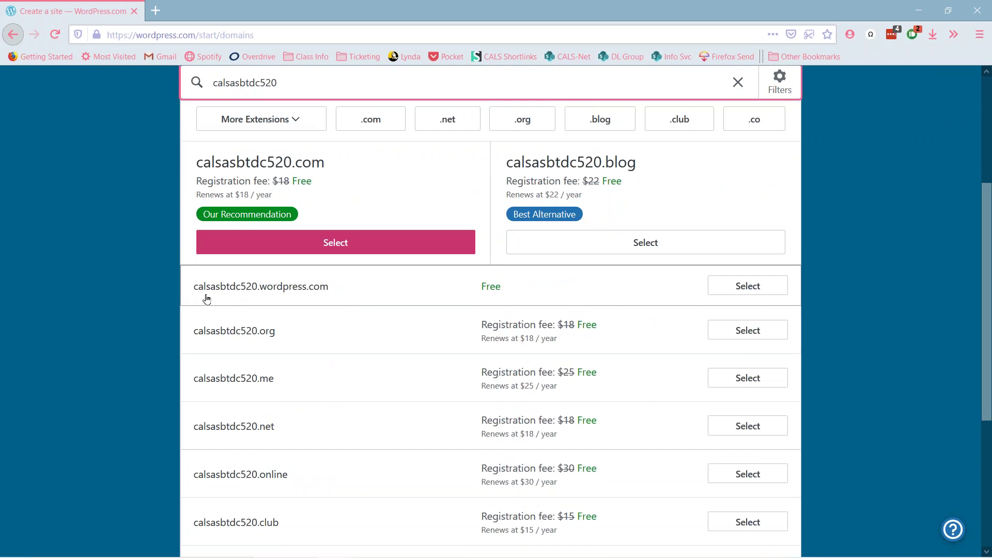
scroll(255, 275, up, 1)
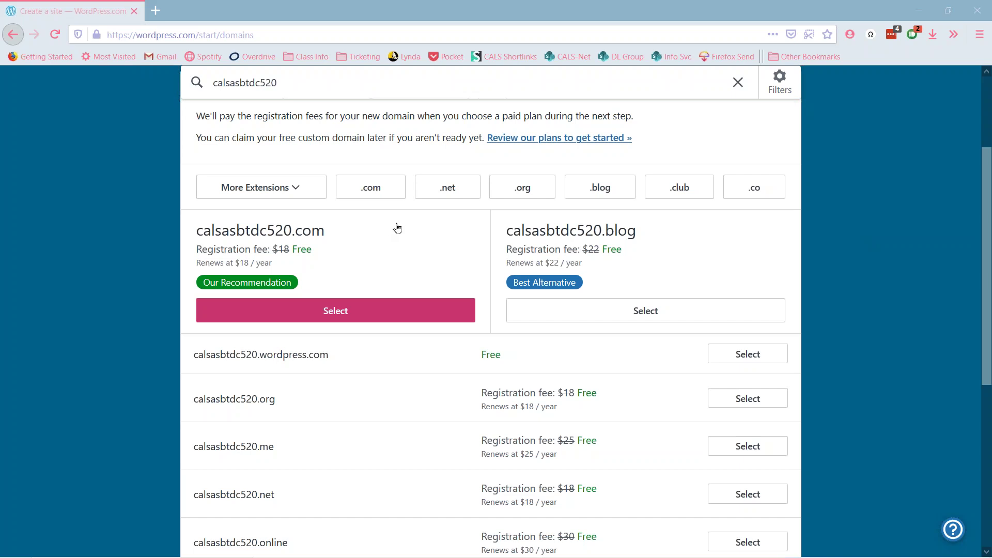
scroll(396, 228, up, 2)
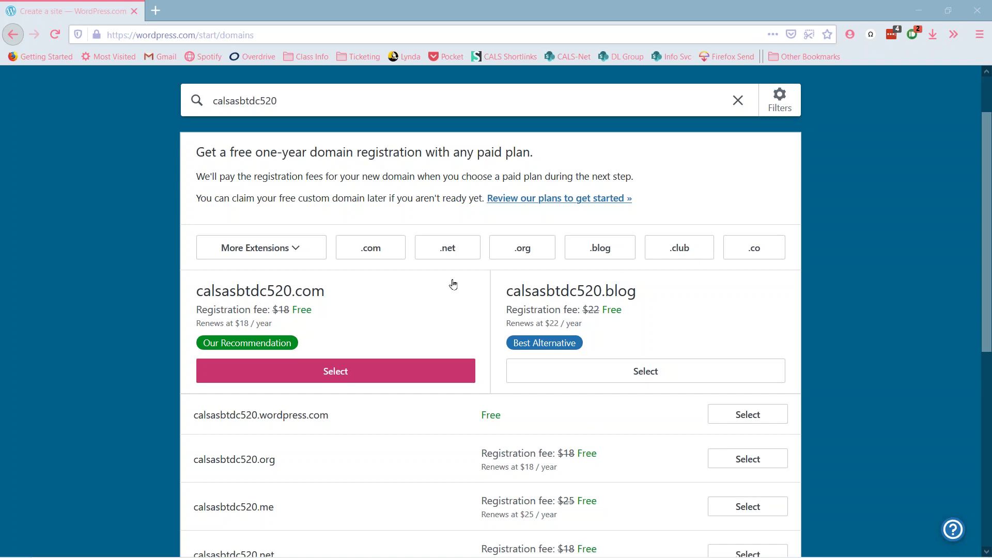
scroll(452, 282, down, 2)
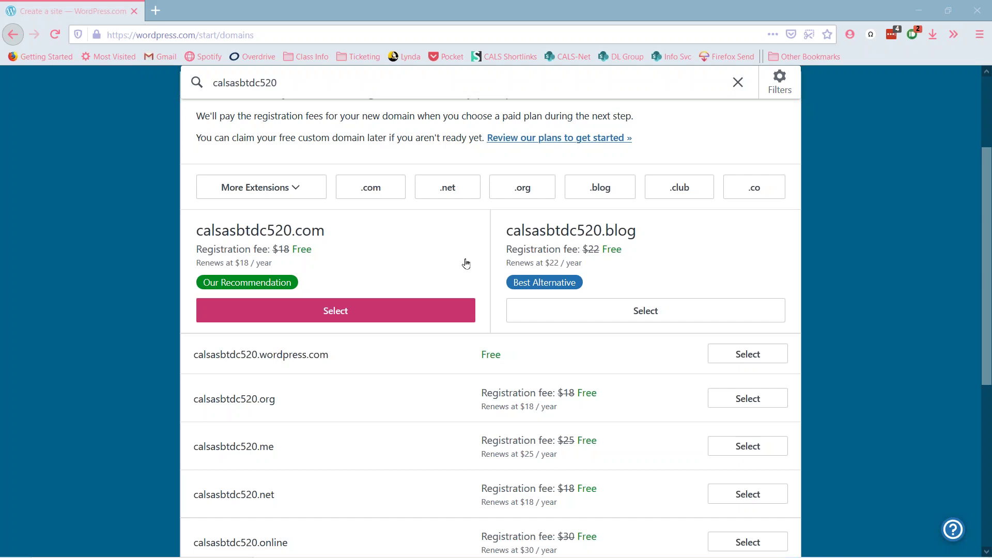
scroll(110, 239, down, 5)
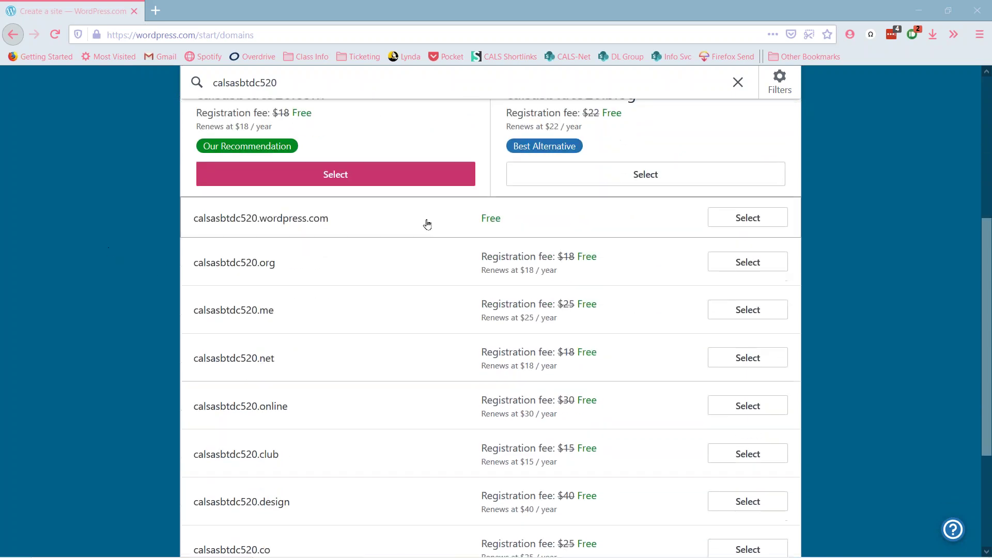
scroll(480, 217, up, 3)
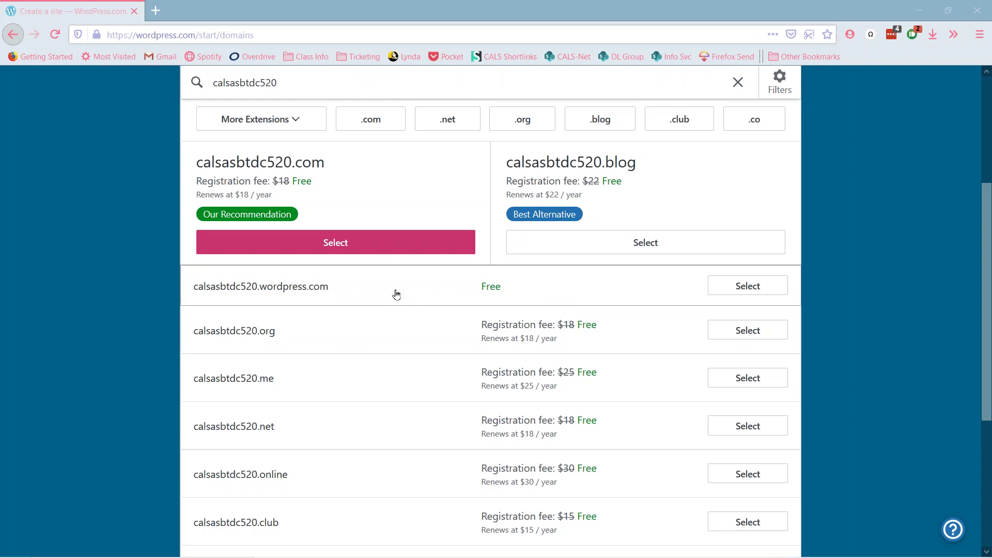
scroll(394, 291, up, 3)
click(437, 172)
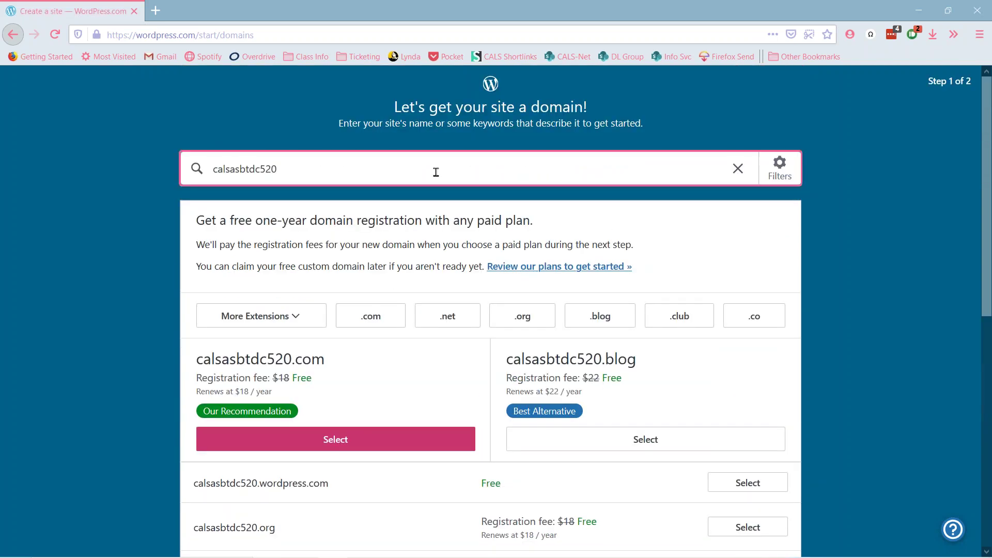
key(BackSpace)
key(BackSpace)
key(BackSpace)
key(BackSpace)
text(c)
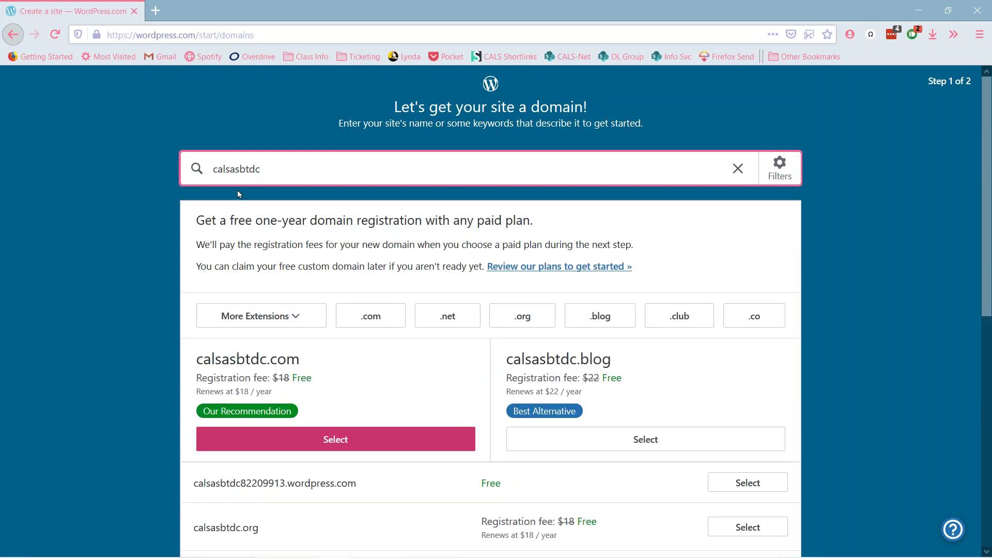
scroll(292, 189, down, 1)
scroll(292, 189, down, 4)
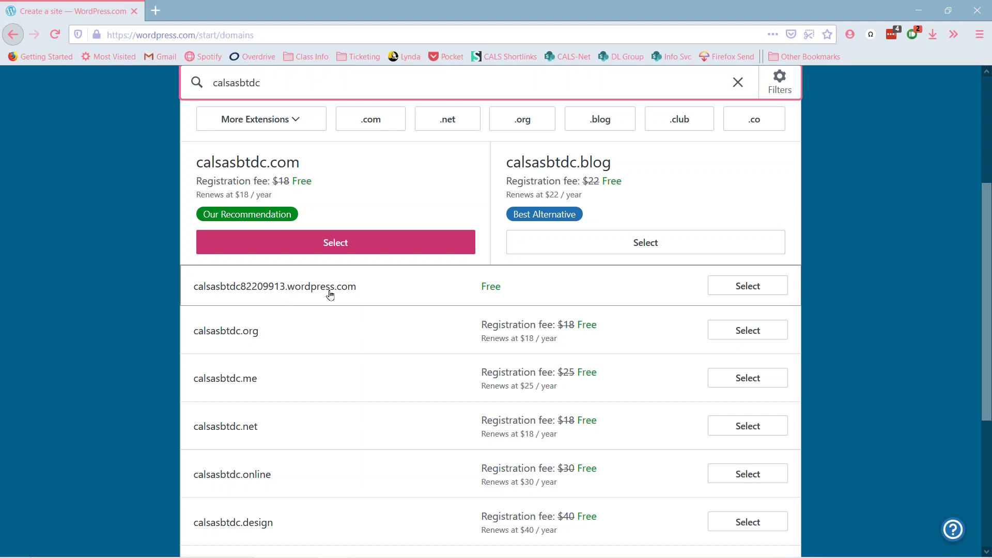
scroll(347, 229, up, 3)
text(520)
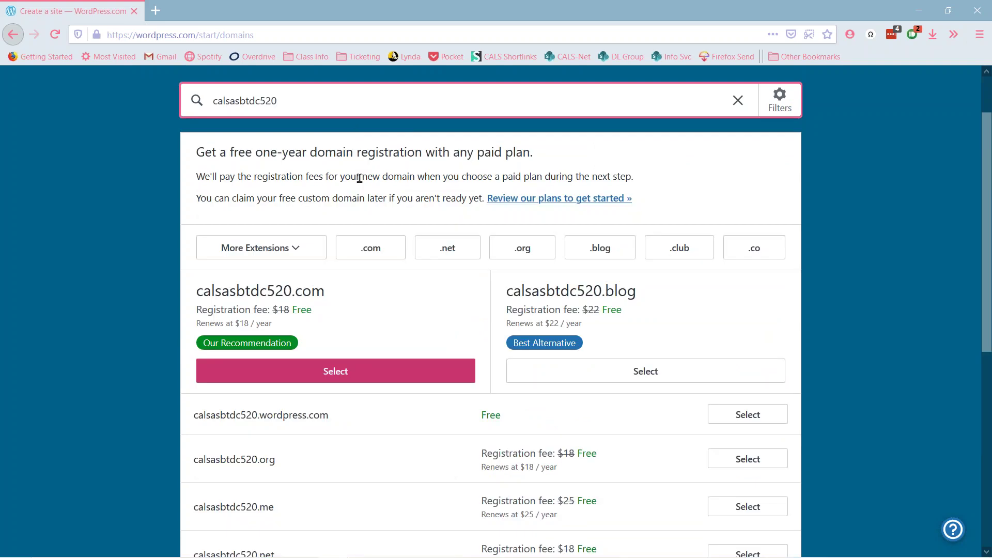
scroll(357, 179, down, 1)
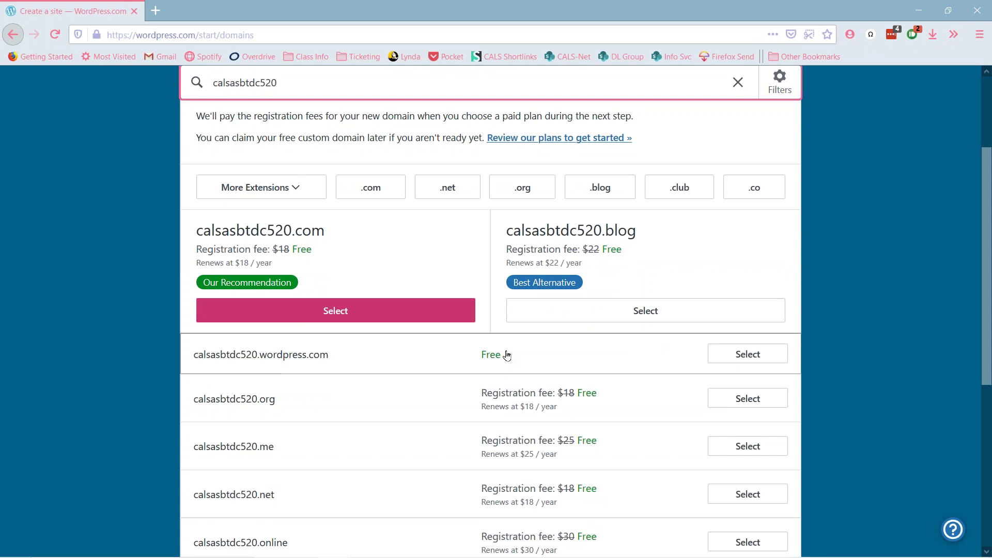
- Select the free calsasbtdc520.wordpress.com address
click(748, 354)
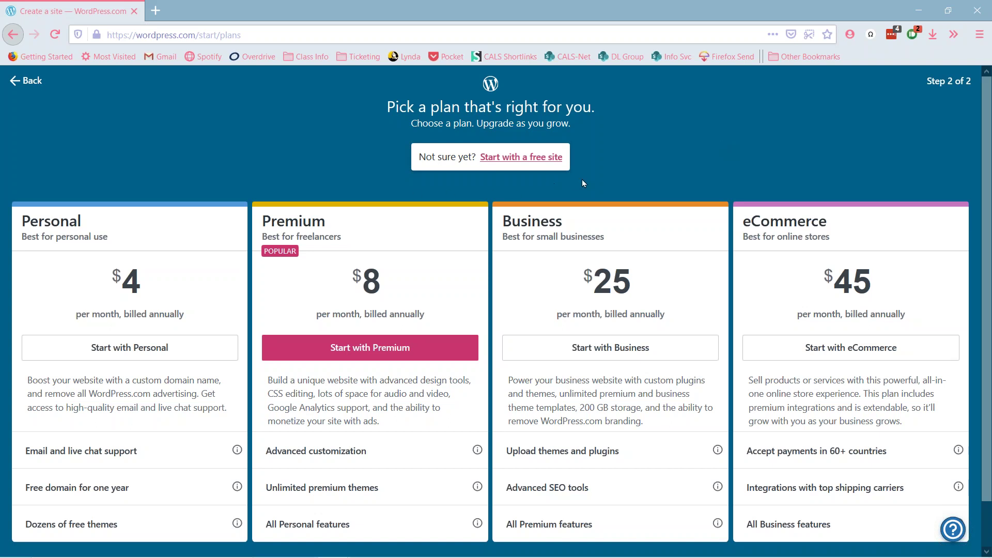
- Skip the Personal, Premium, Business and eCommerce plans and start with a free site
scroll(582, 179, down, 2)
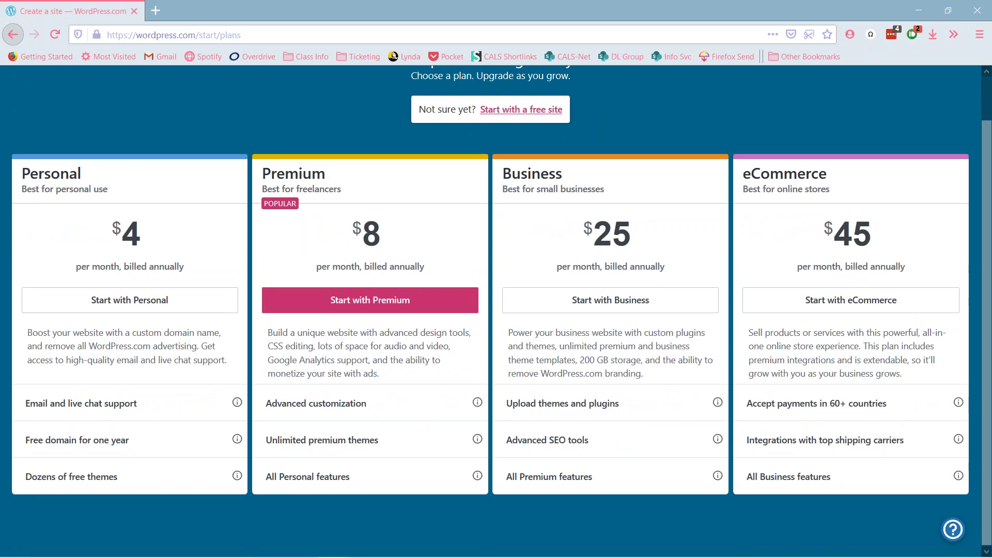
scroll(649, 266, up, 2)
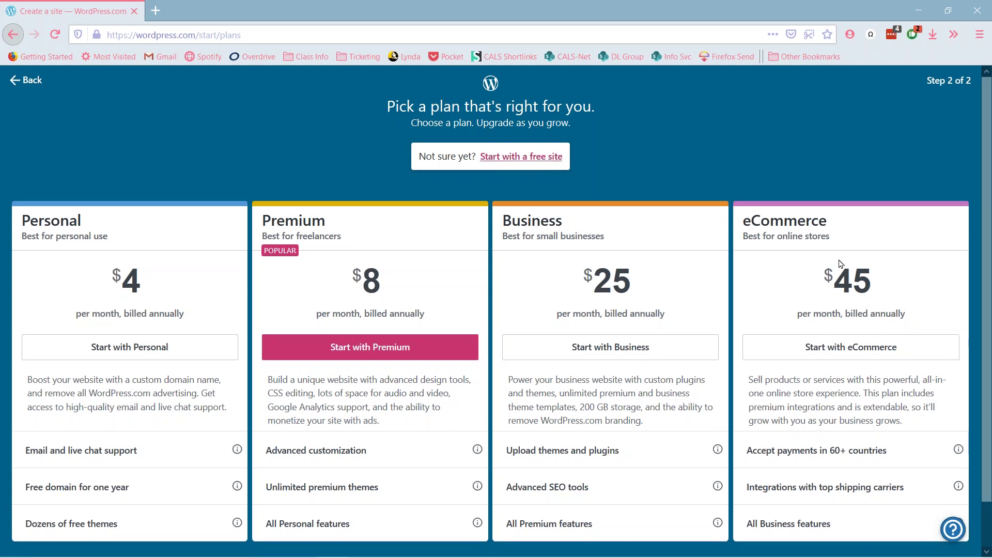
scroll(837, 269, down, 1)
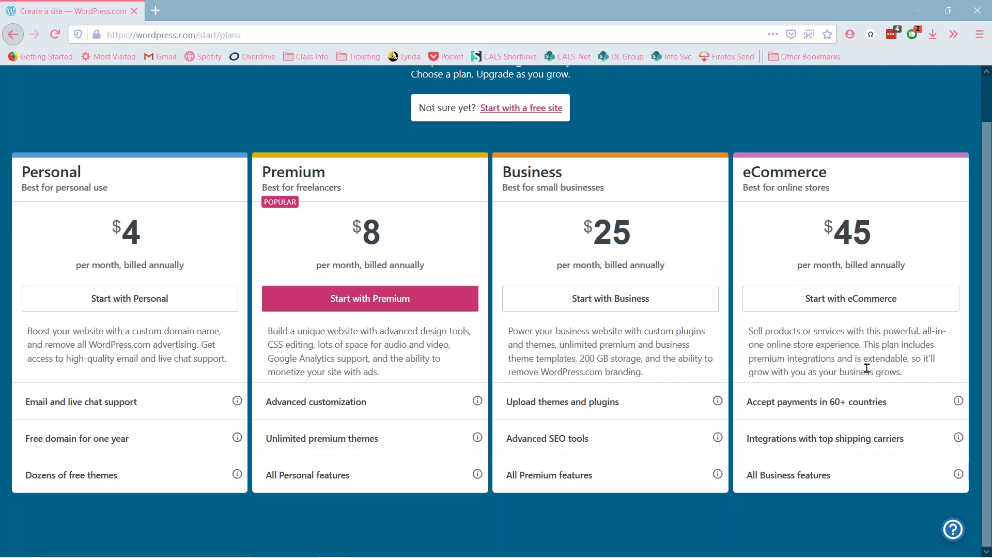
scroll(506, 340, up, 2)
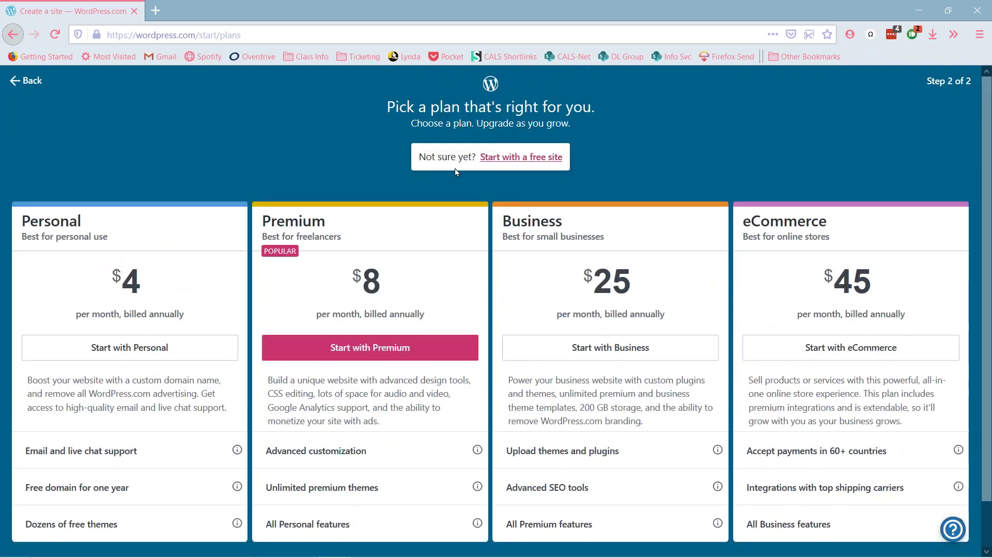
click(527, 163)
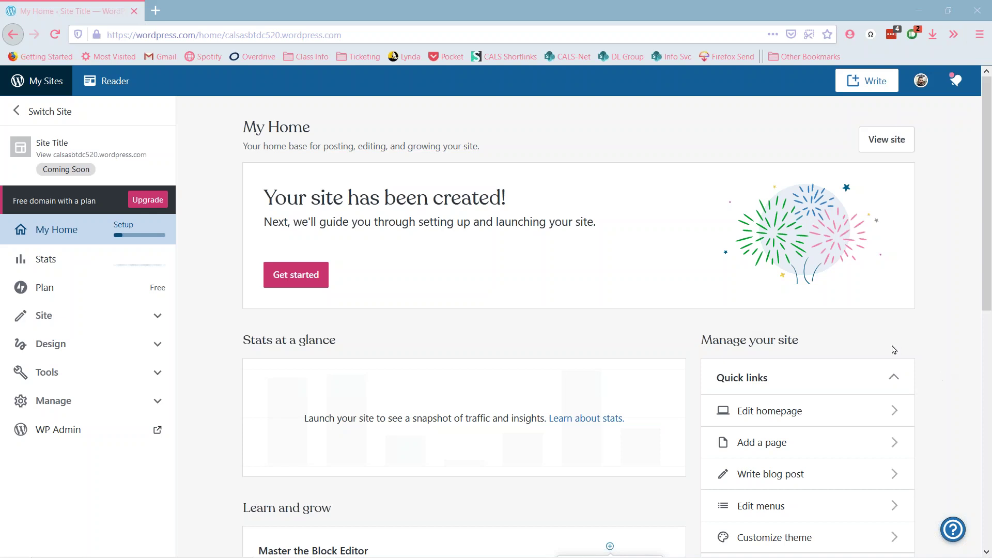
- Open a blank new browser tab beside the My Home dashboard
scroll(962, 338, down, 3)
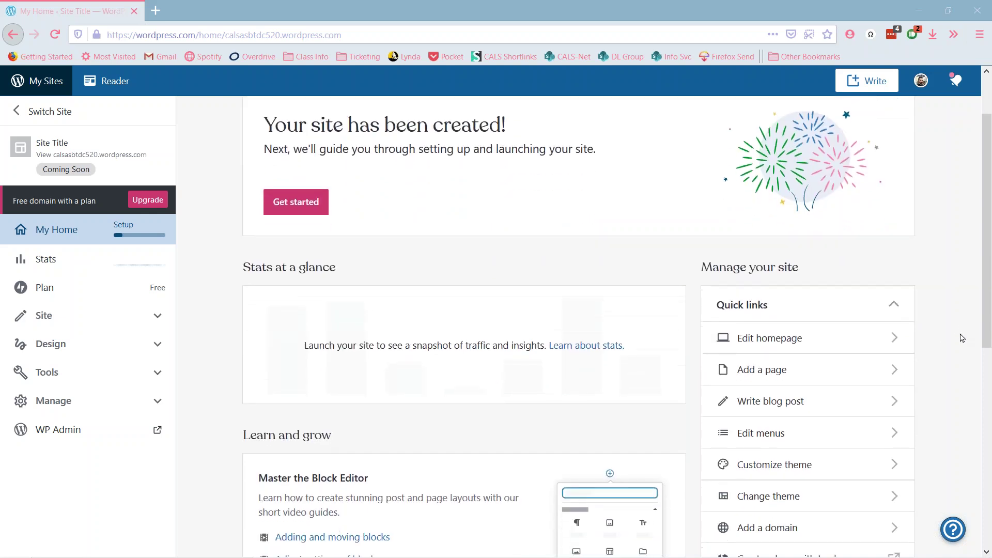
scroll(962, 338, up, 3)
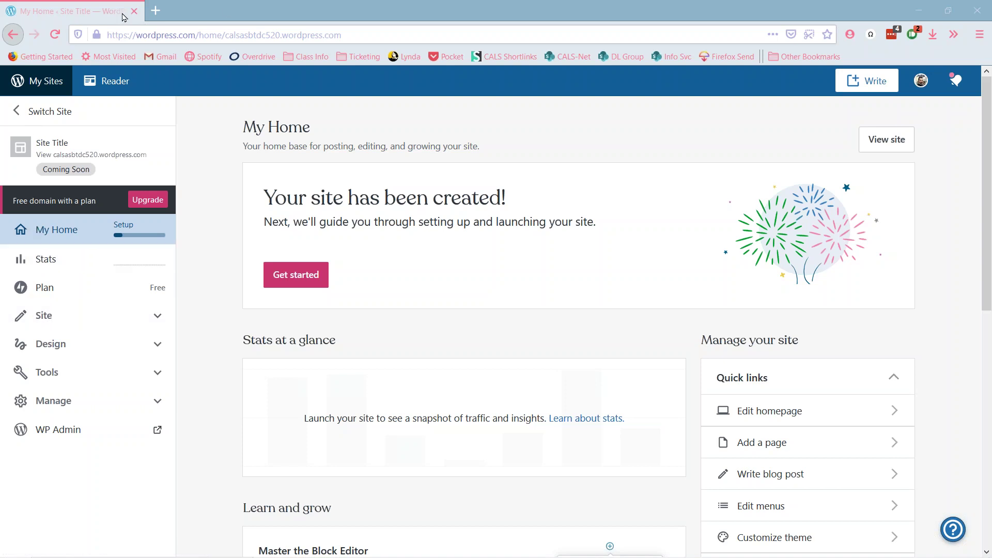
click(153, 14)
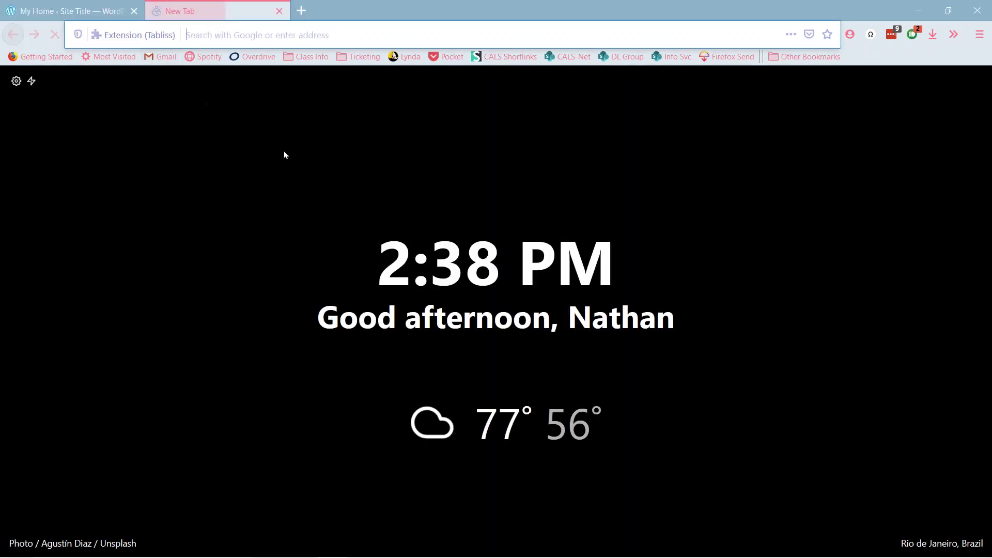
- Load the cals.org/wp-admin Dashboard from the cals.org address-bar suggestion
text(cals)
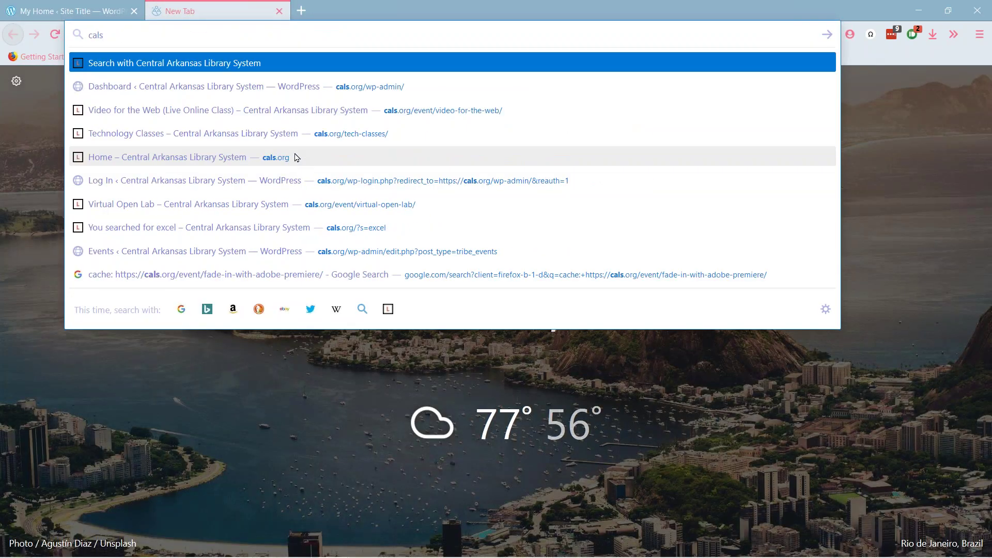
text(.org/)
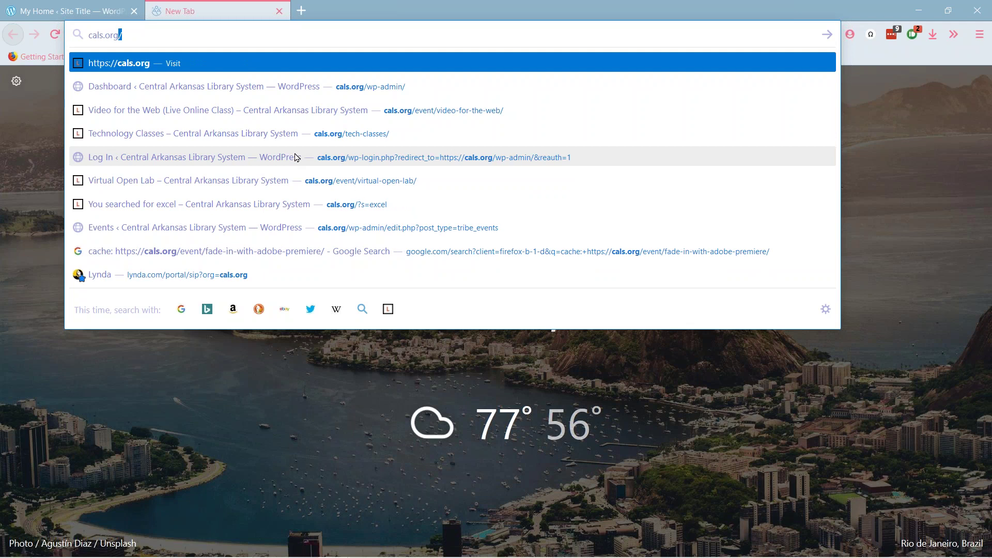
key(Down)
key(Return)
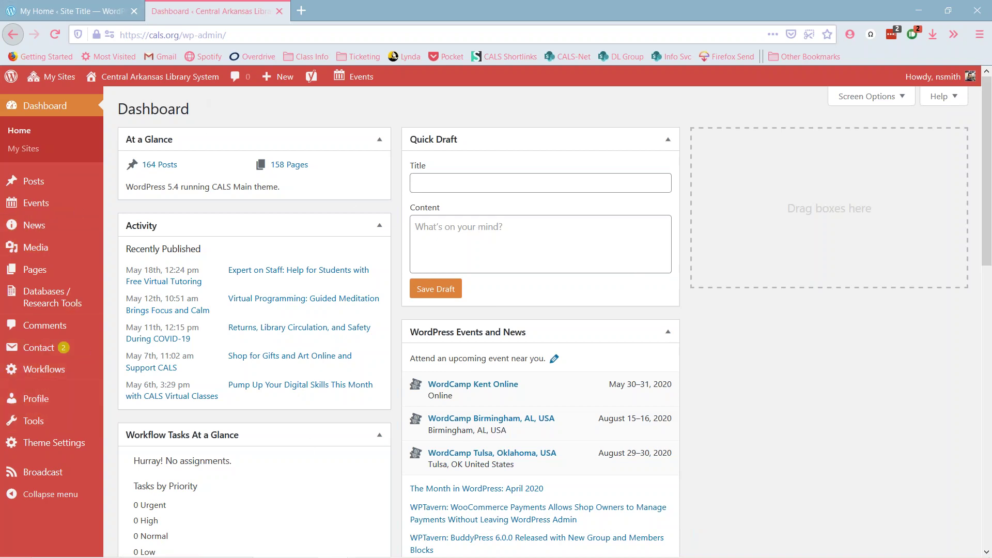
- Close the cals.org Dashboard tab to return to the new site's My Home
click(278, 11)
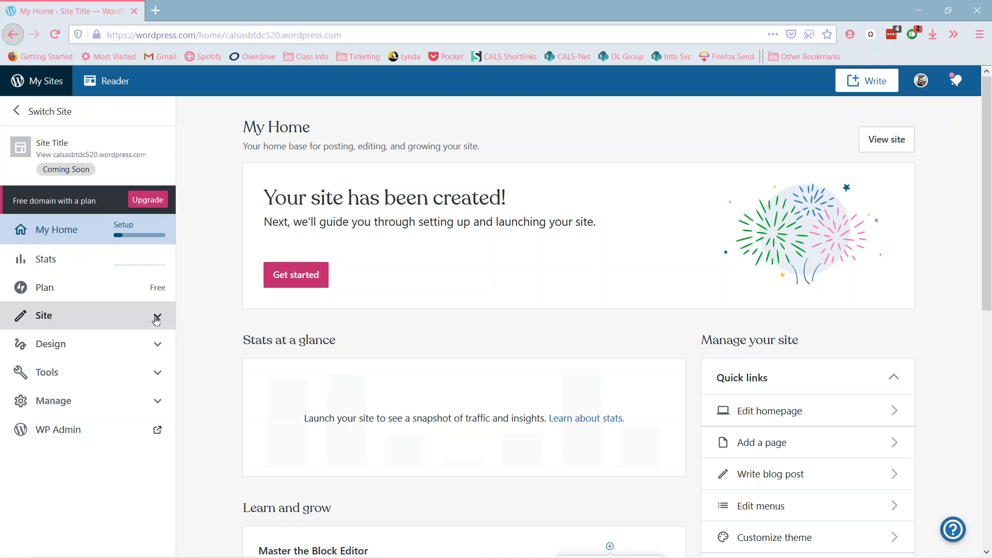
click(157, 319)
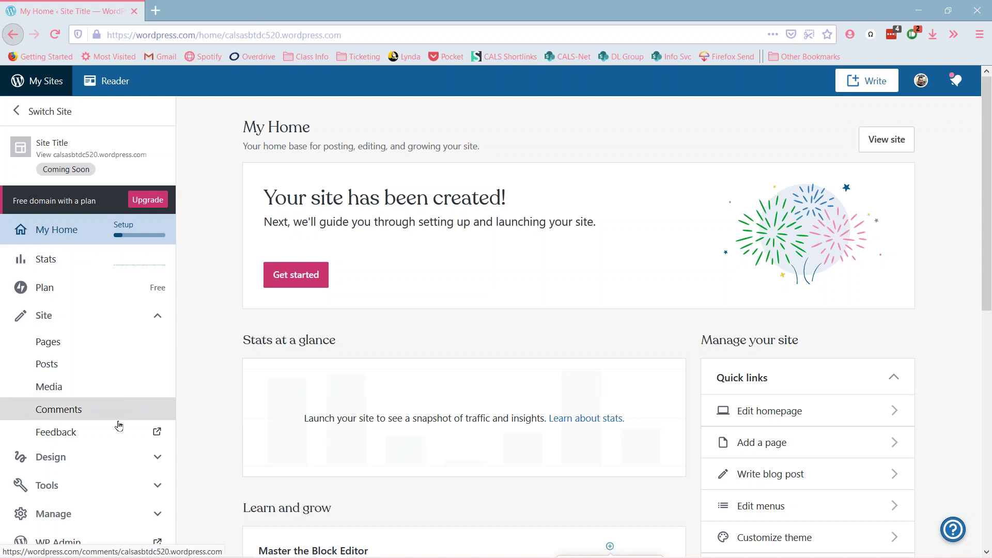
click(157, 458)
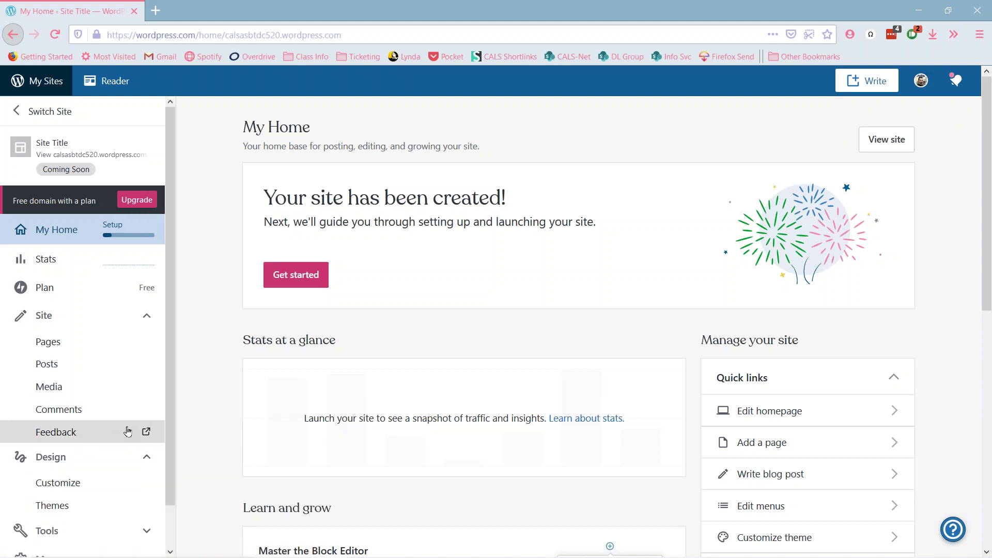
scroll(83, 405, down, 2)
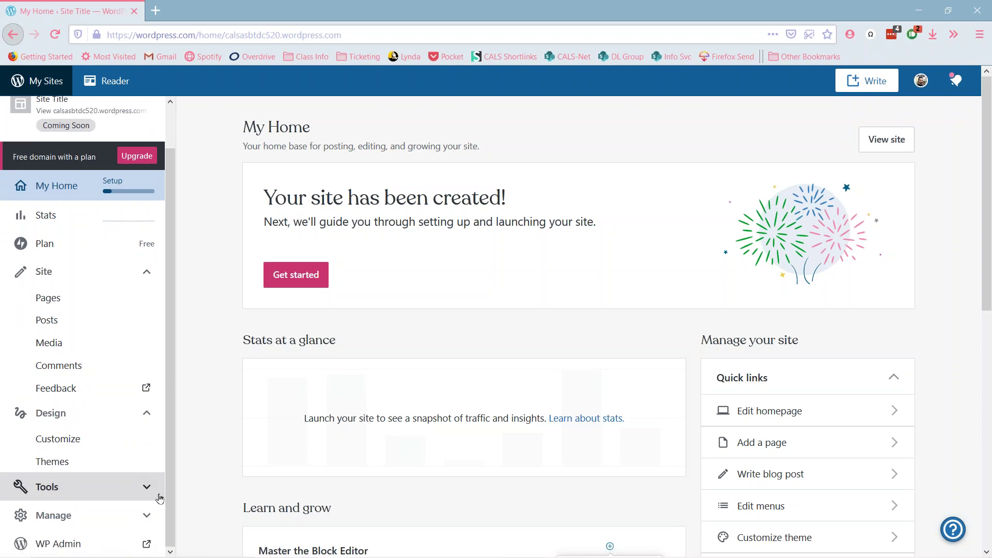
click(141, 486)
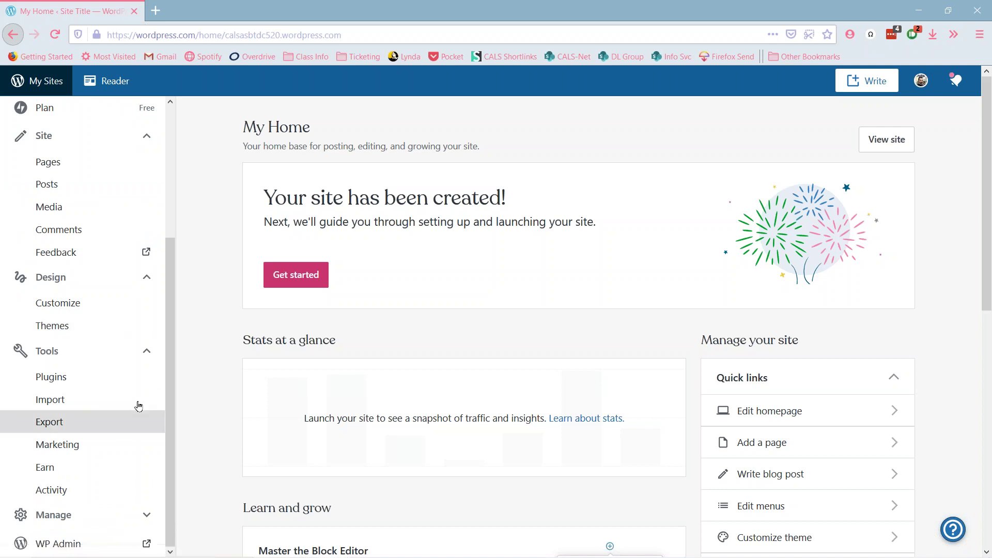
scroll(115, 444, down, 4)
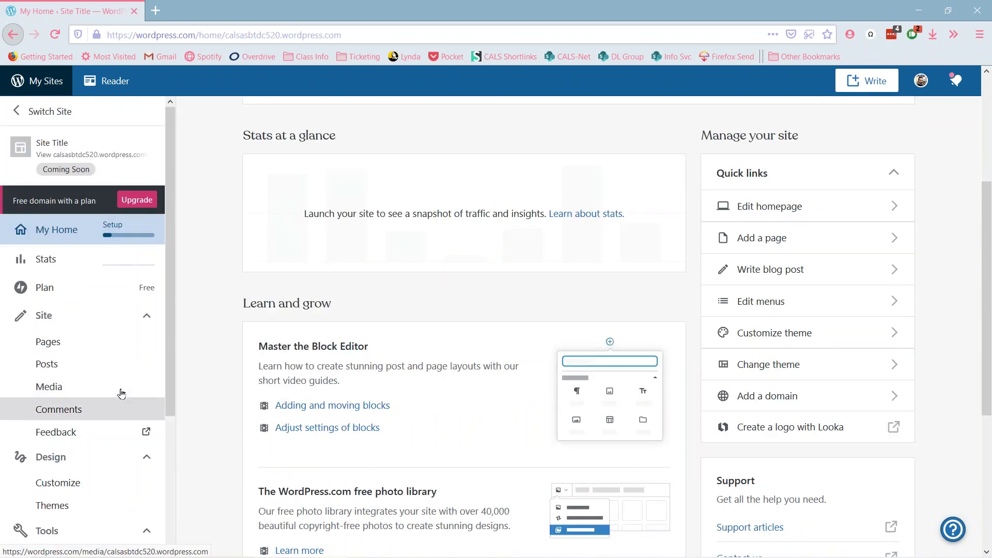
click(141, 319)
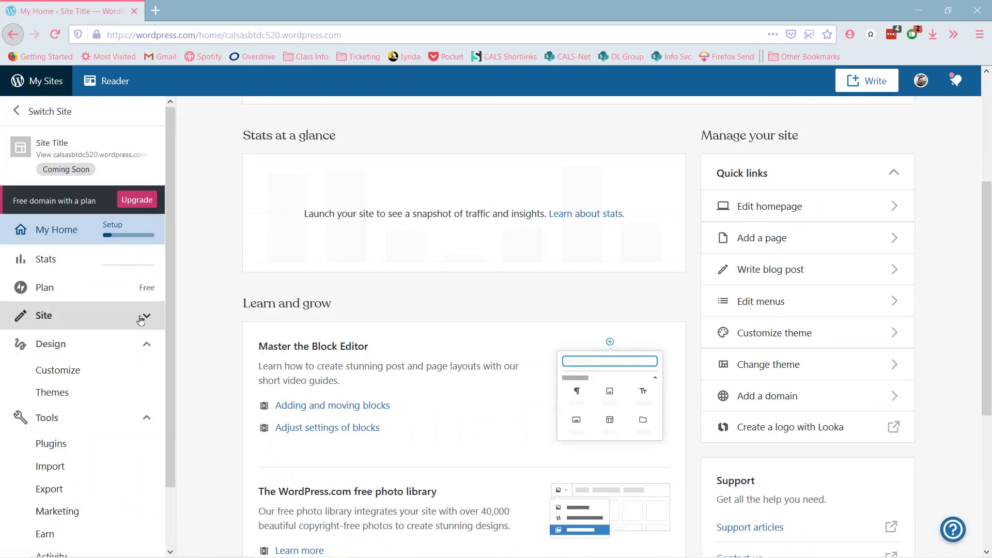
click(144, 344)
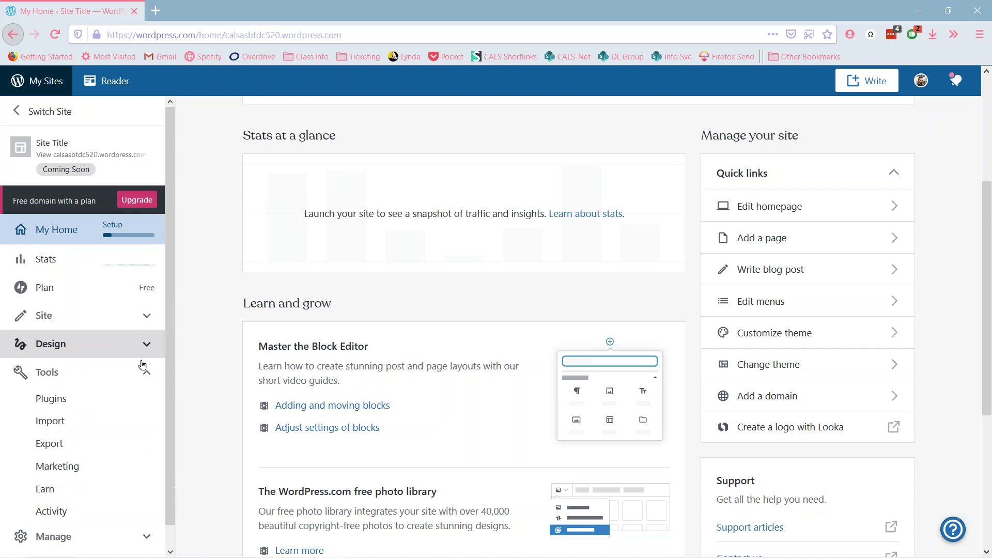
click(157, 375)
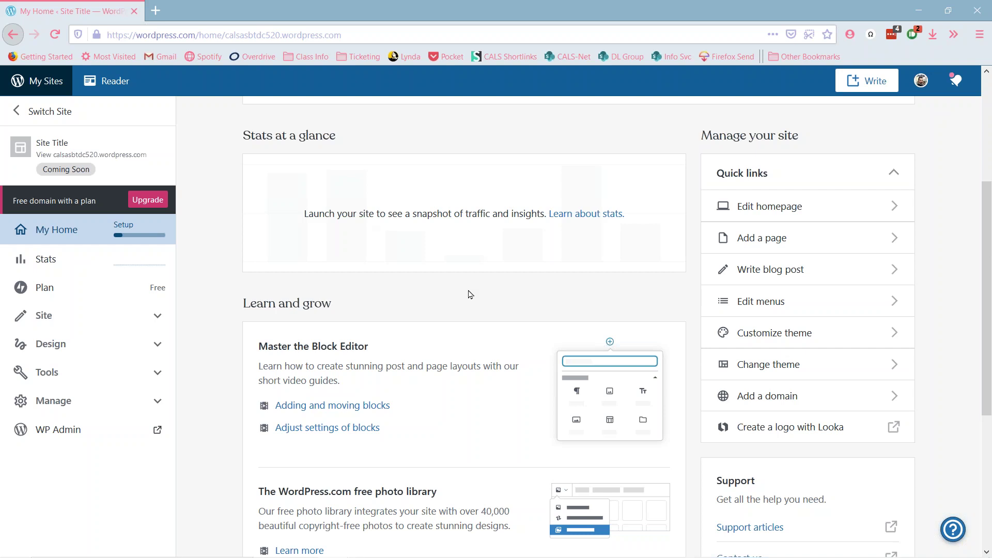
scroll(519, 310, up, 4)
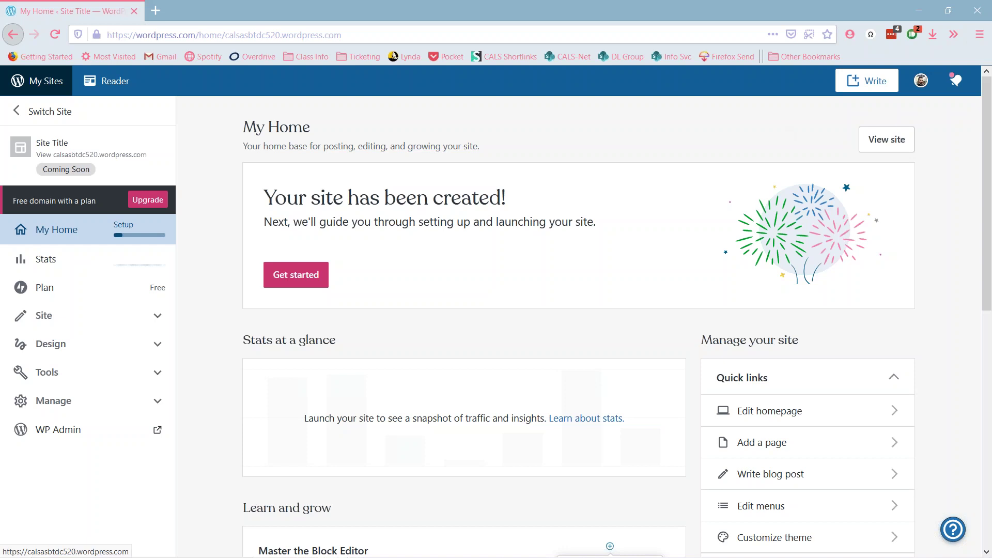
click(886, 140)
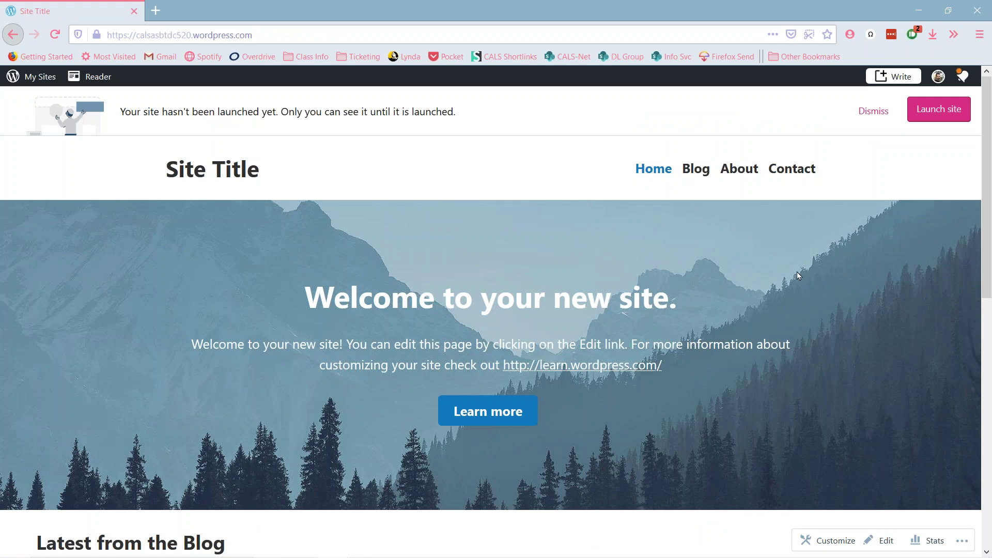
scroll(791, 331, down, 4)
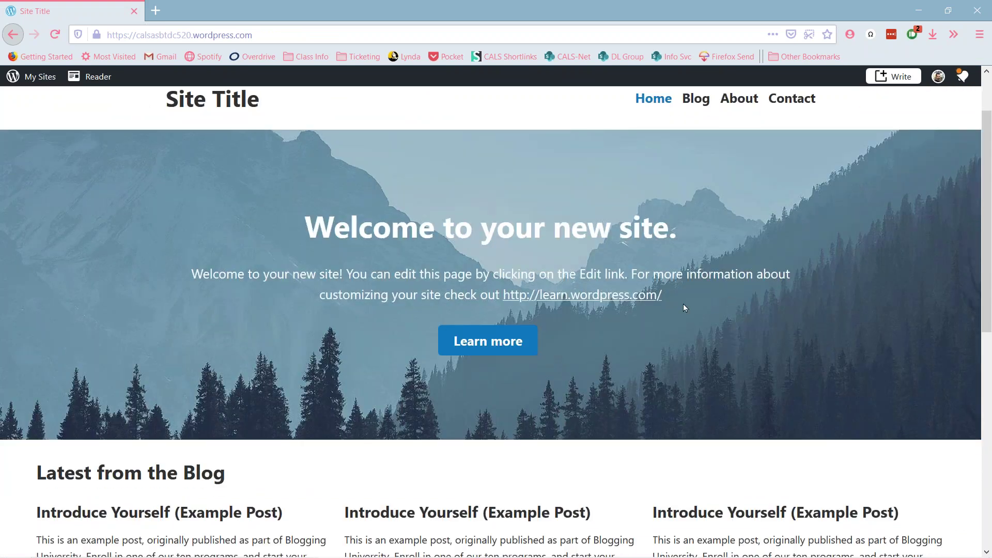
scroll(684, 308, down, 6)
scroll(682, 304, up, 10)
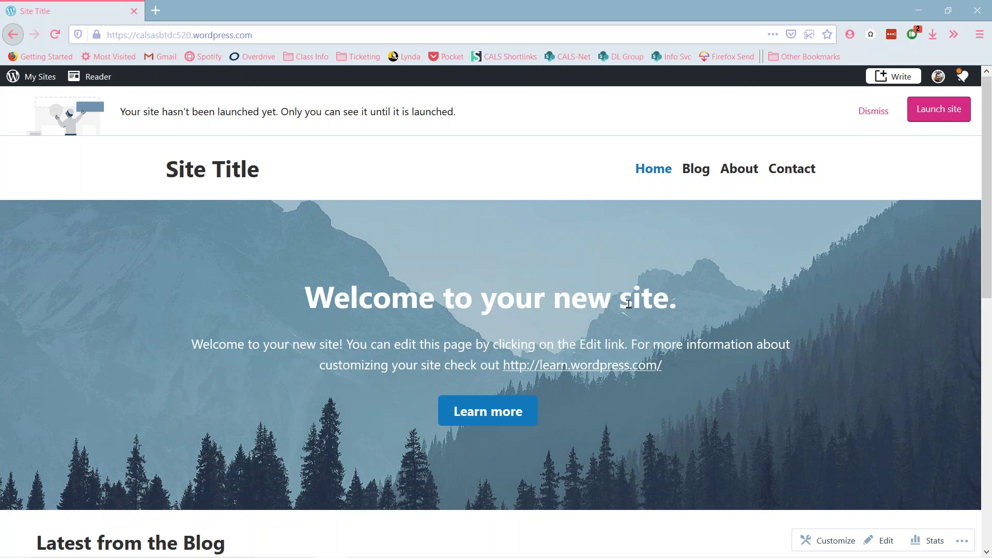
scroll(628, 304, down, 10)
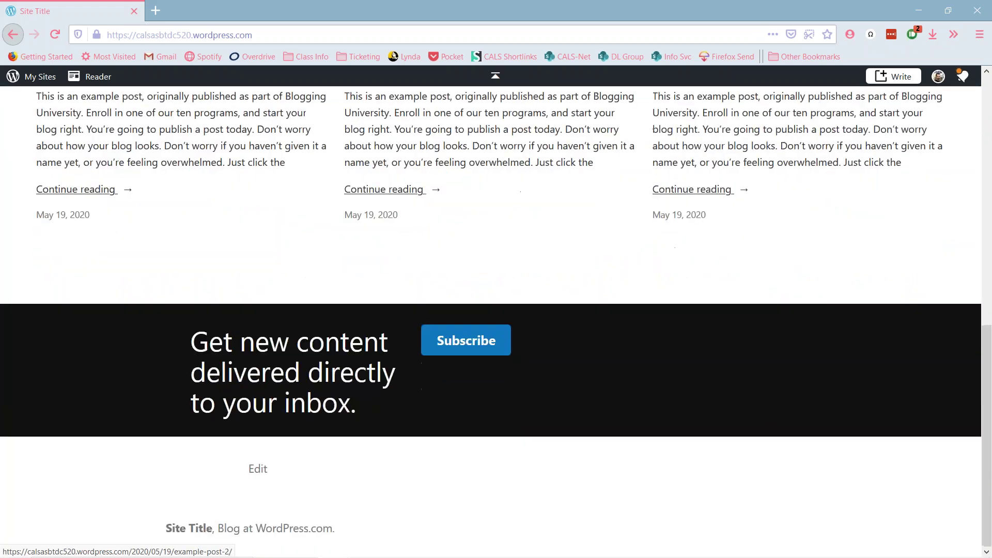
key(Home)
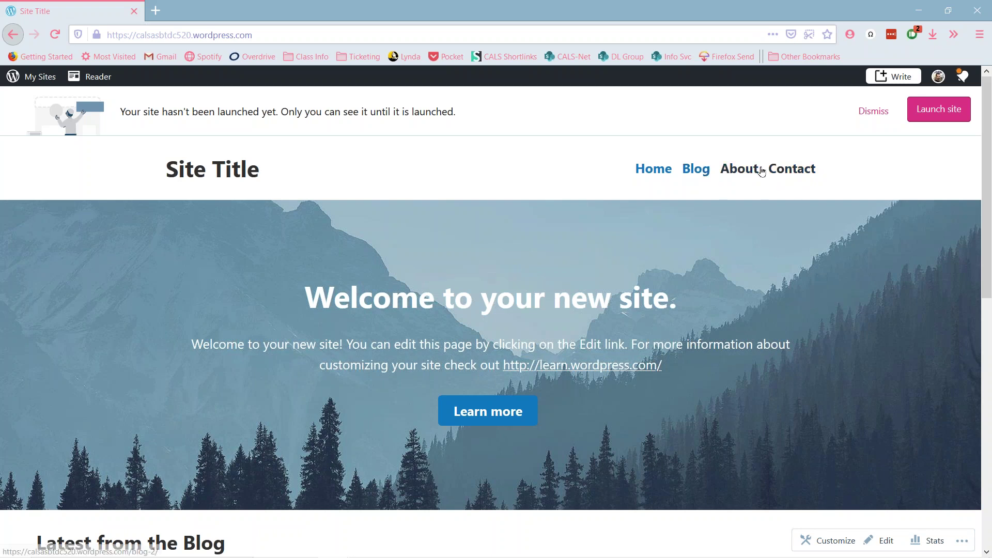
scroll(479, 190, down, 2)
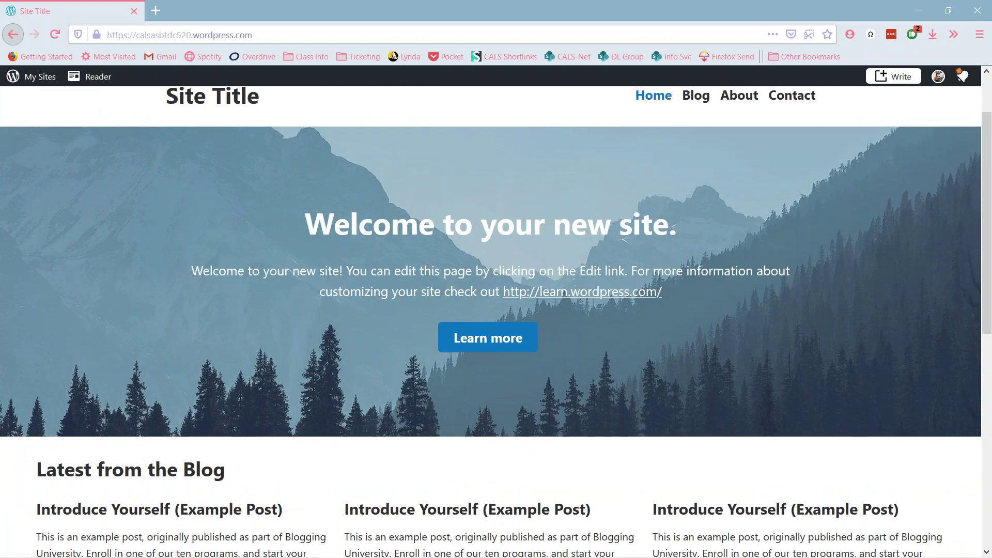
scroll(410, 246, down, 5)
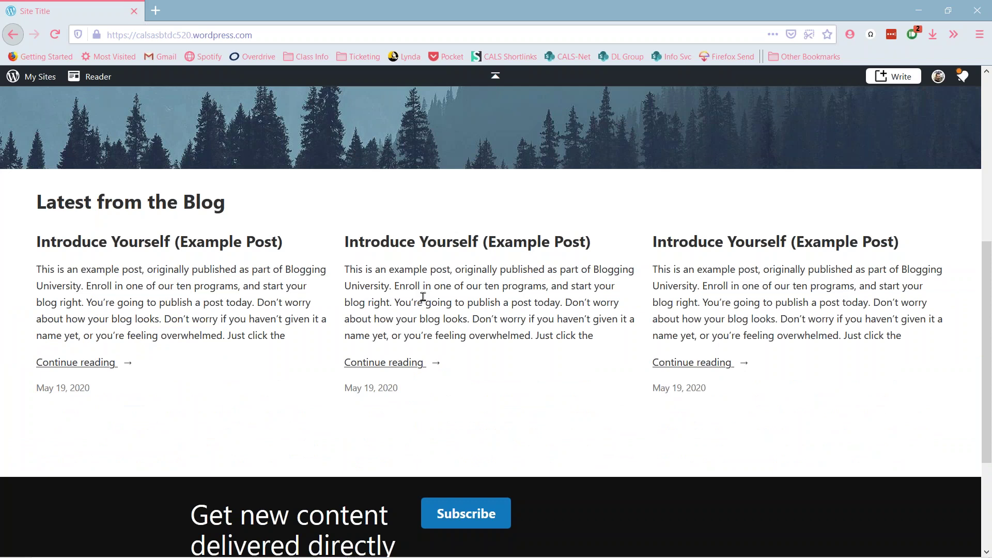
scroll(422, 297, up, 3)
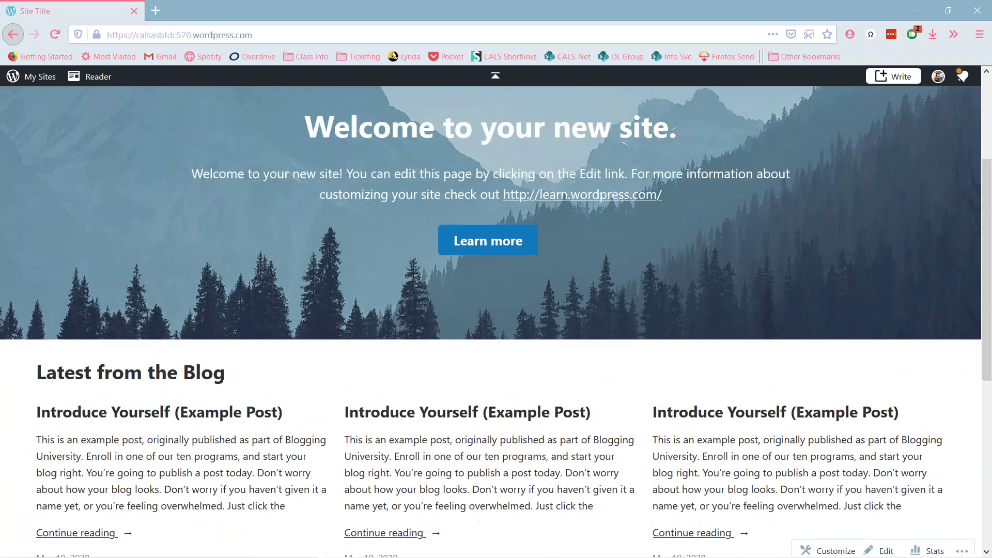
scroll(532, 437, down, 4)
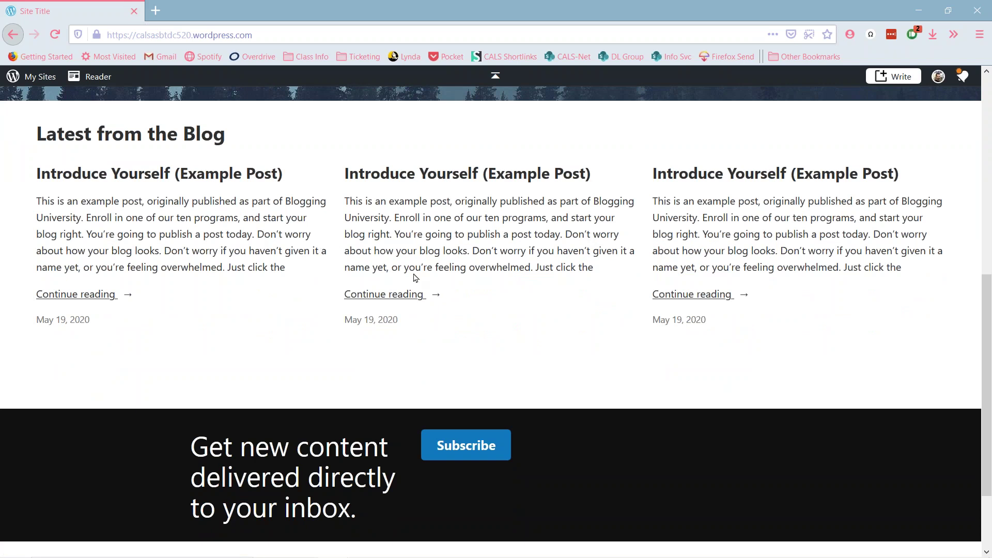
scroll(467, 240, down, 2)
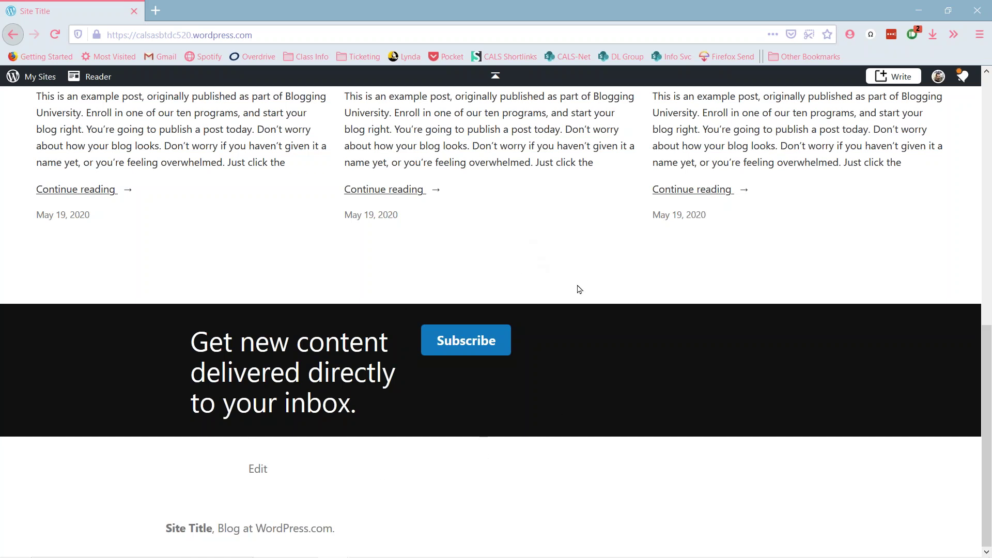
scroll(595, 348, up, 10)
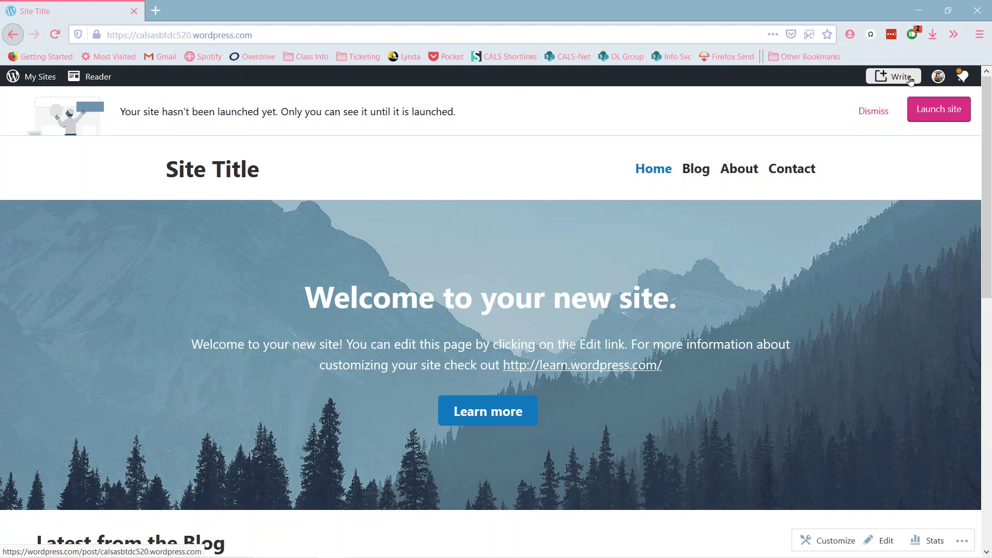
- Go back from the front page to the new site's My Home dashboard via My Sites
mouse_move(934, 78)
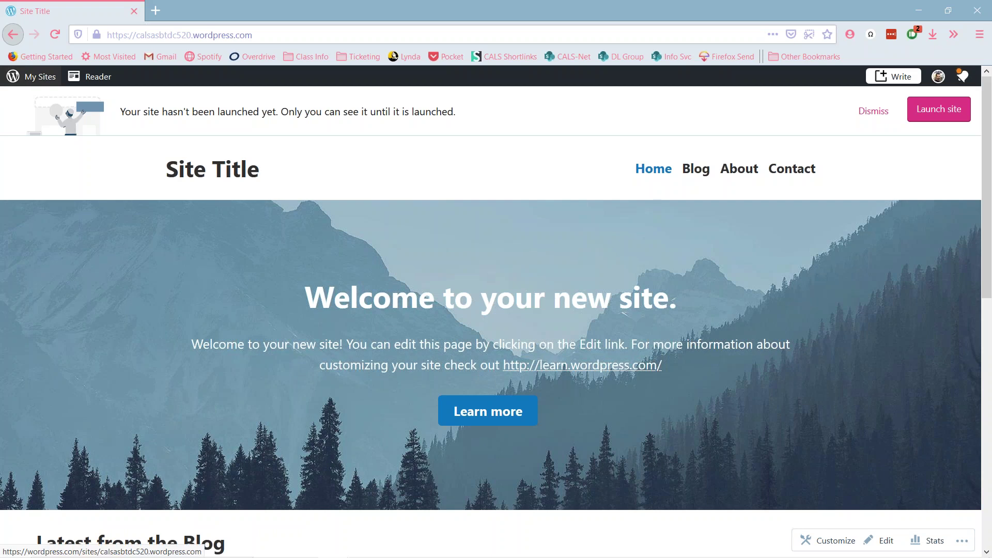
click(39, 77)
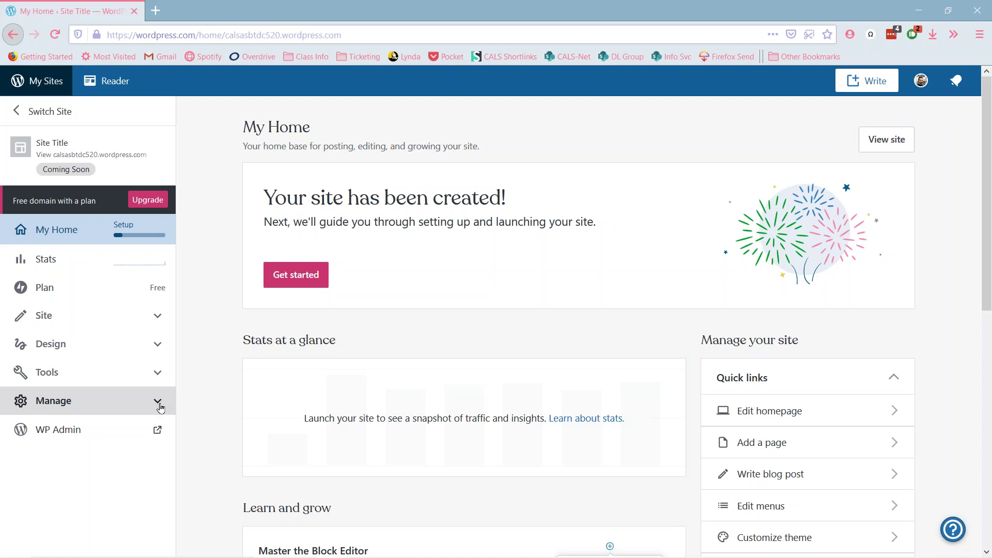
- Expand Manage in the sidebar and go to the site's General settings
click(158, 402)
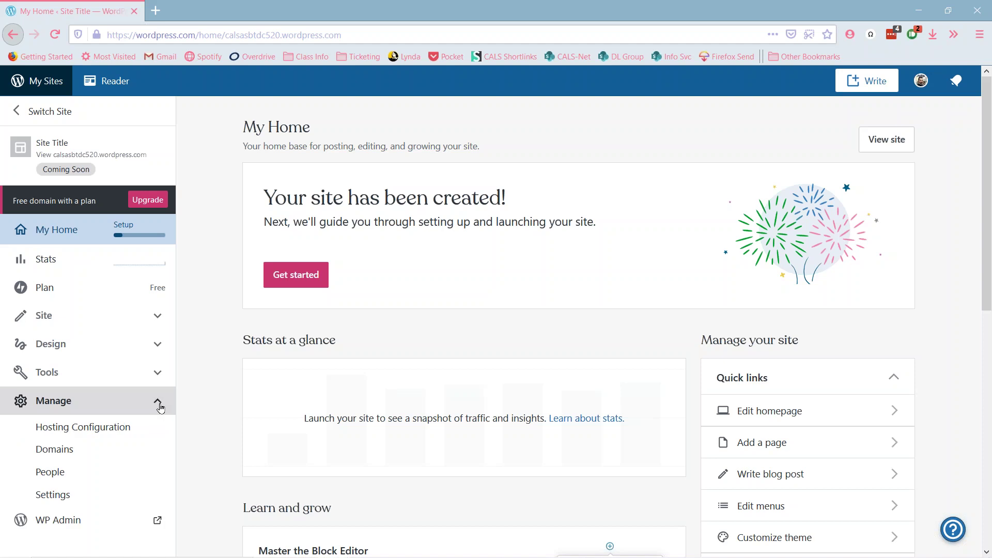
click(64, 497)
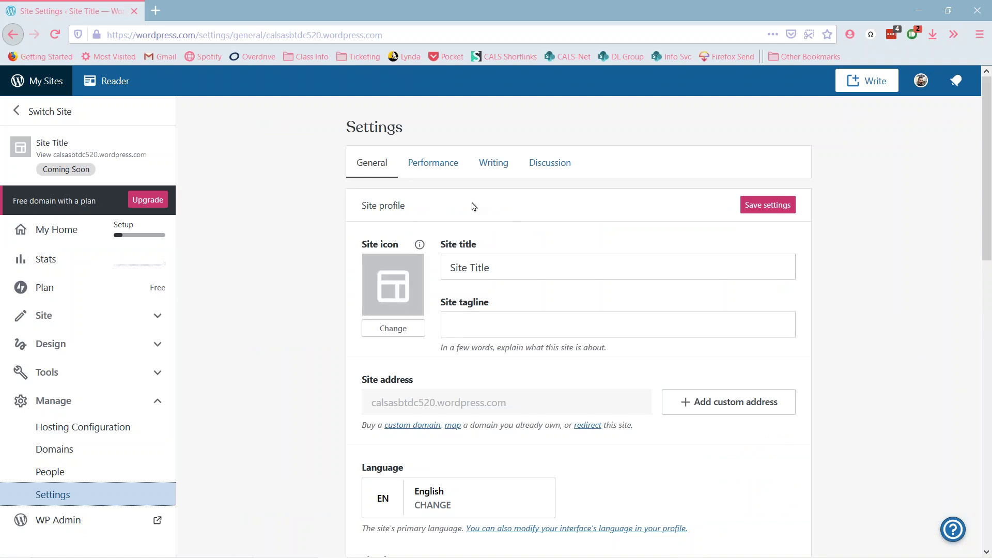
- Scroll through the General settings to review the title, tagline and English language
scroll(287, 288, down, 5)
scroll(287, 289, up, 4)
scroll(287, 289, up, 1)
scroll(288, 289, down, 5)
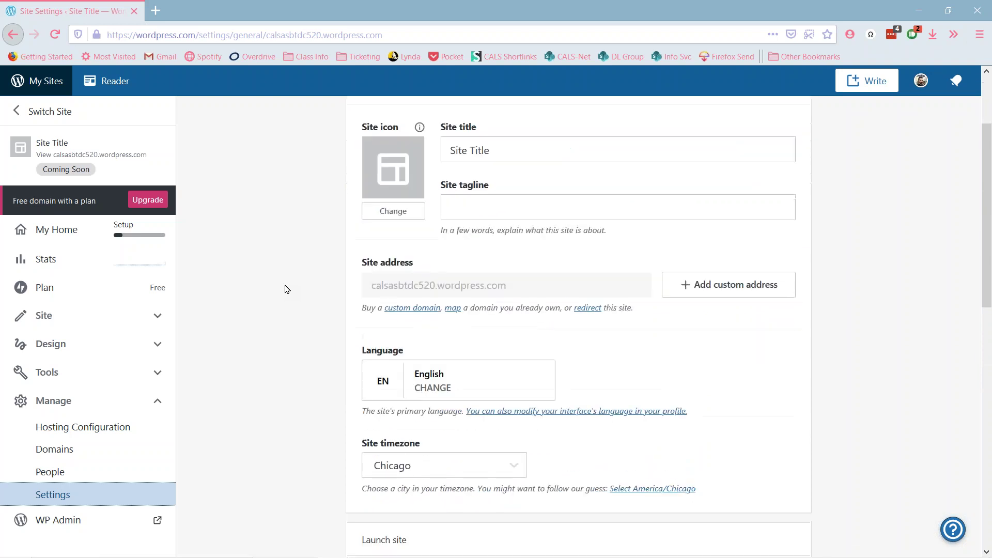
scroll(286, 289, up, 2)
scroll(287, 289, up, 3)
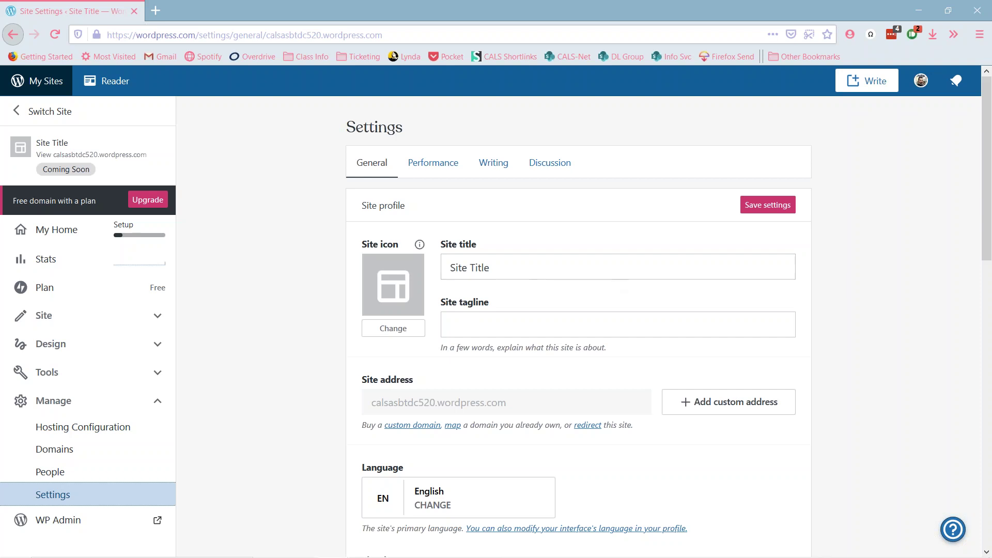
- Select all of the placeholder 'Site Title' text in the Site title field
click(519, 263)
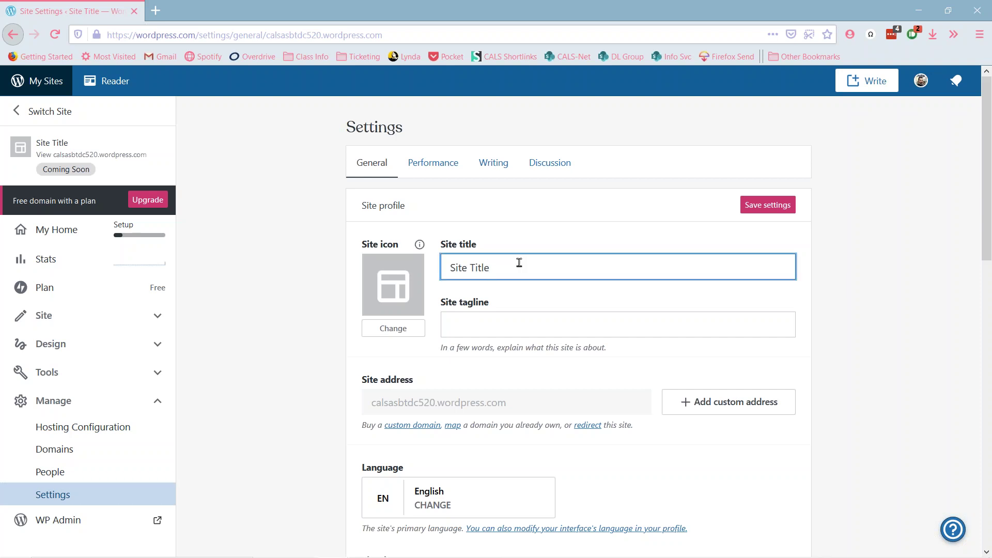
key(ctrl+a)
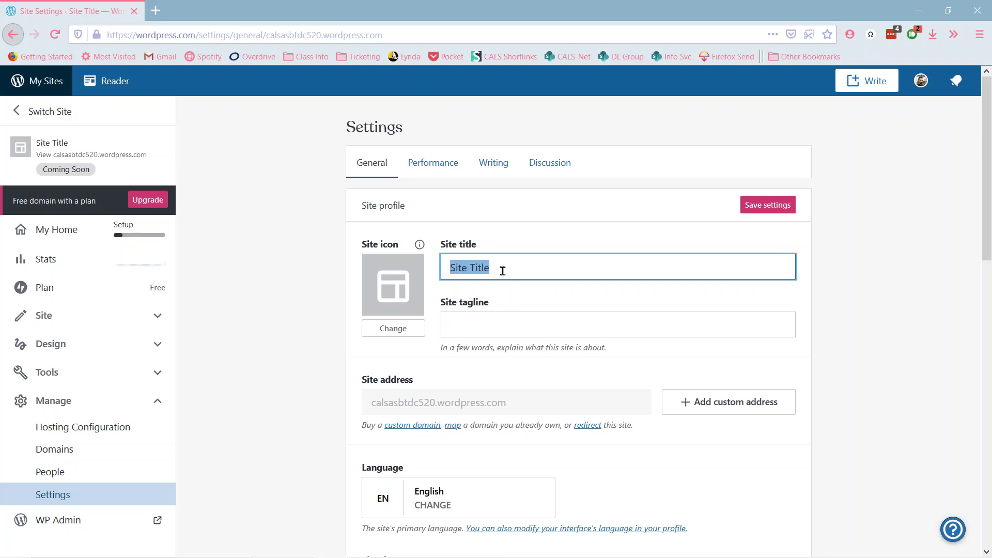
- Change the site title to 'Build Your Website with WordPress', then move to the tagline field
text(Build Your Webs)
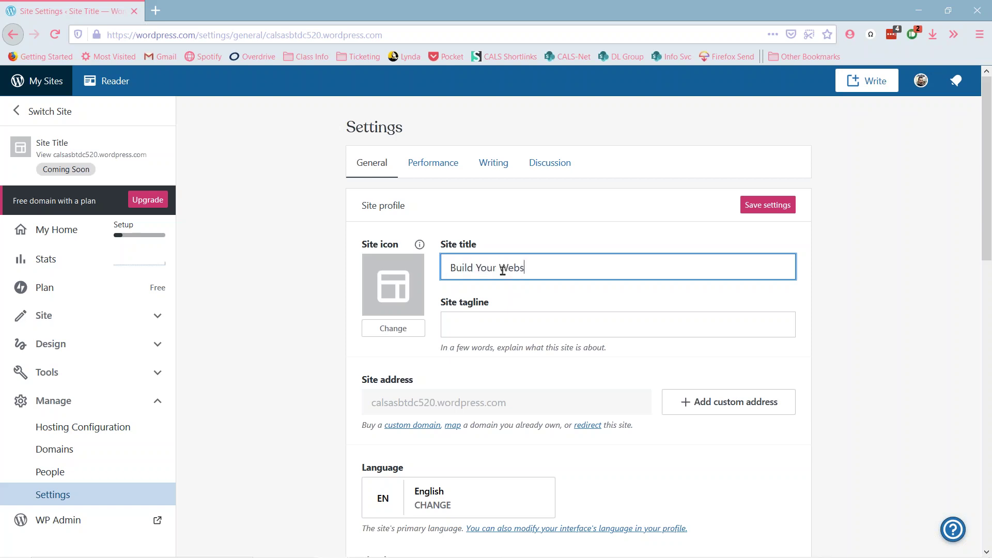
text(ite with WordPress)
click(524, 324)
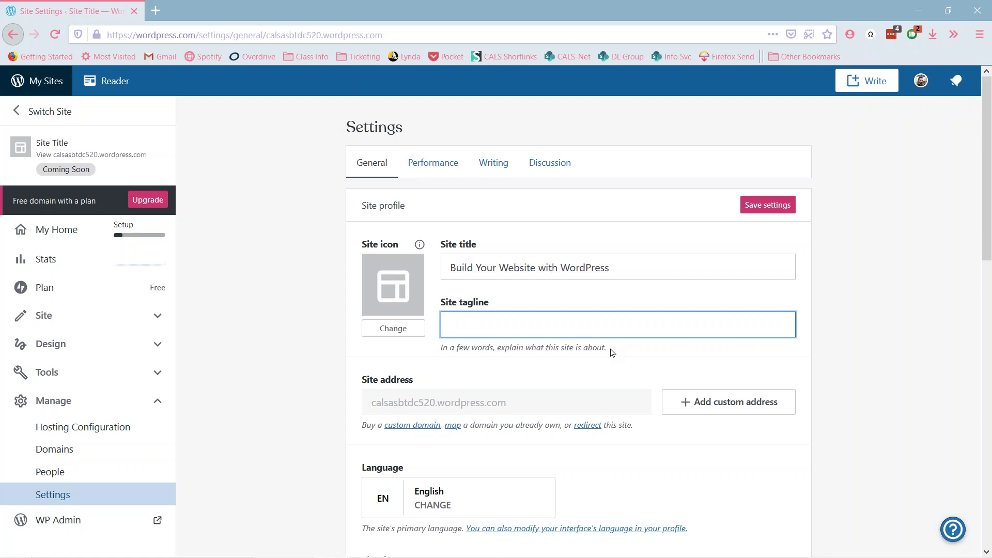
drag(612, 353, 442, 348)
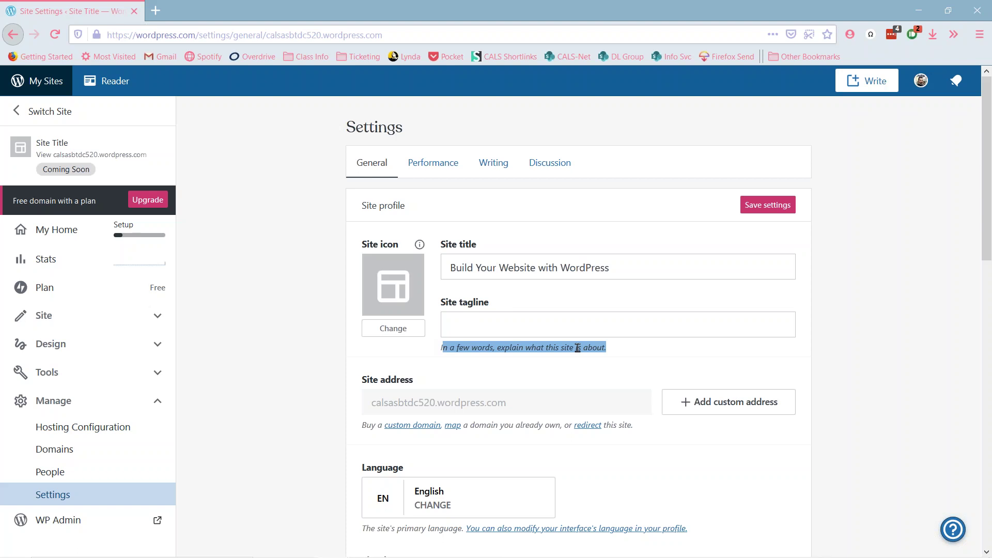
click(664, 356)
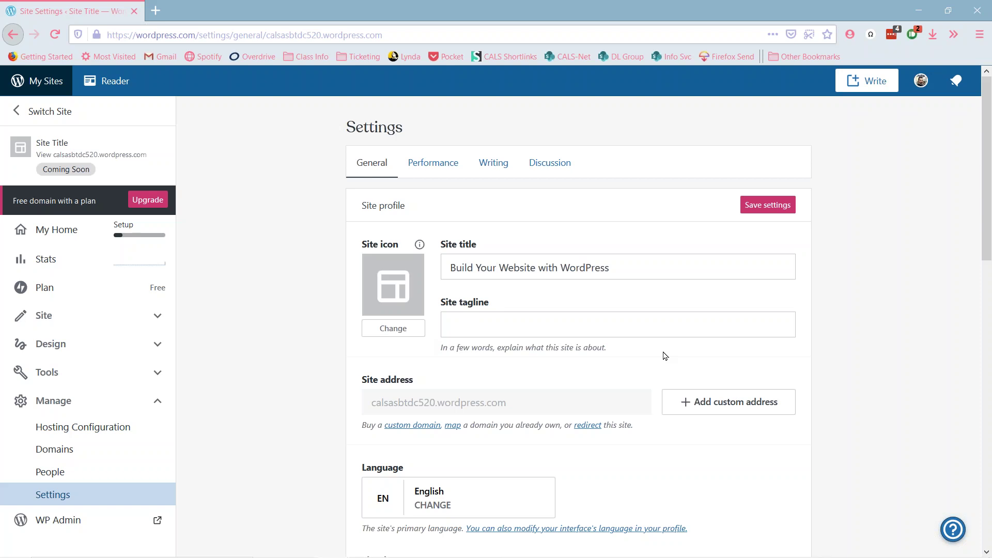
click(517, 323)
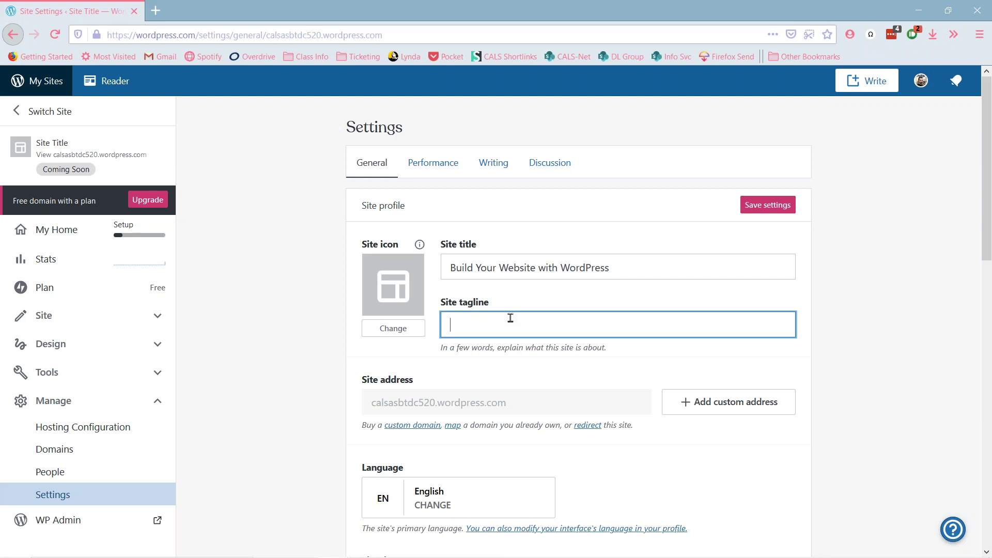
- Enter the tagline 'Teaching technology to Central Arkansas' and scroll down to the timezone setting
text(Teaching technology to Central Arkansas)
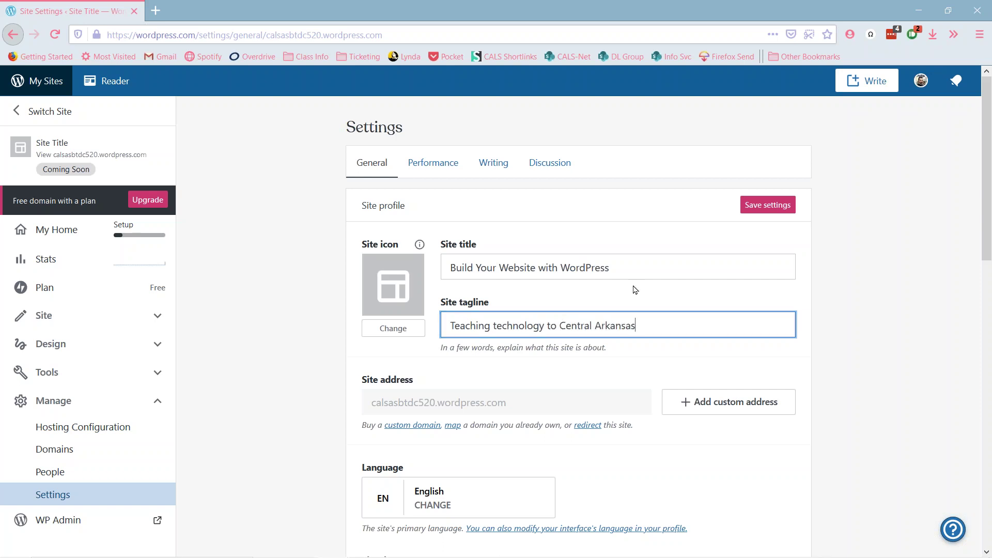
scroll(790, 266, down, 3)
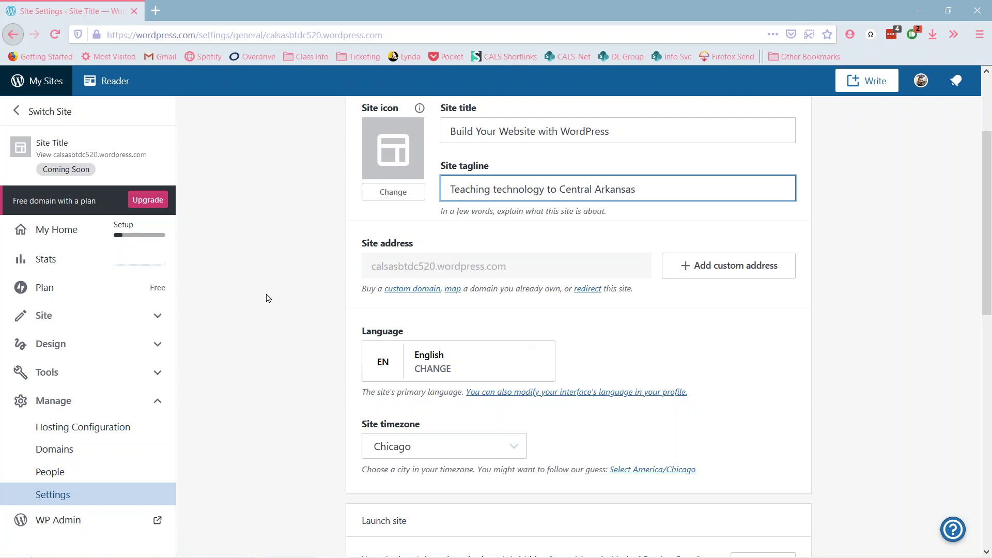
scroll(266, 294, down, 3)
scroll(382, 241, up, 2)
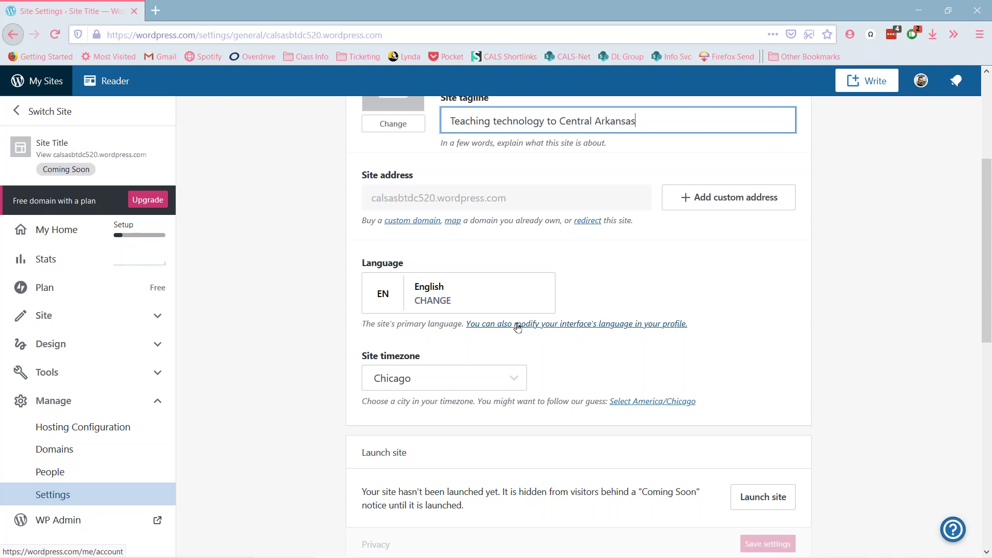
scroll(308, 324, down, 3)
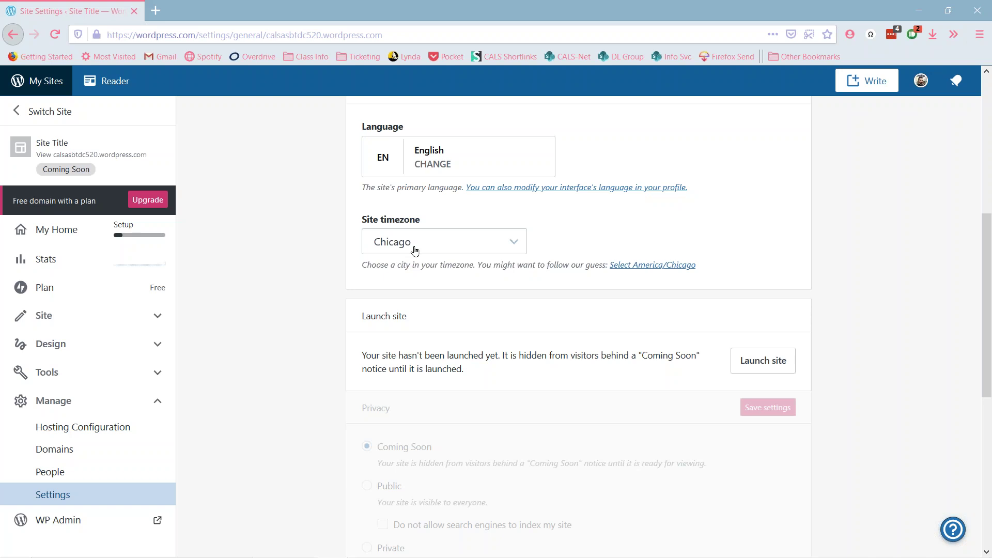
click(517, 247)
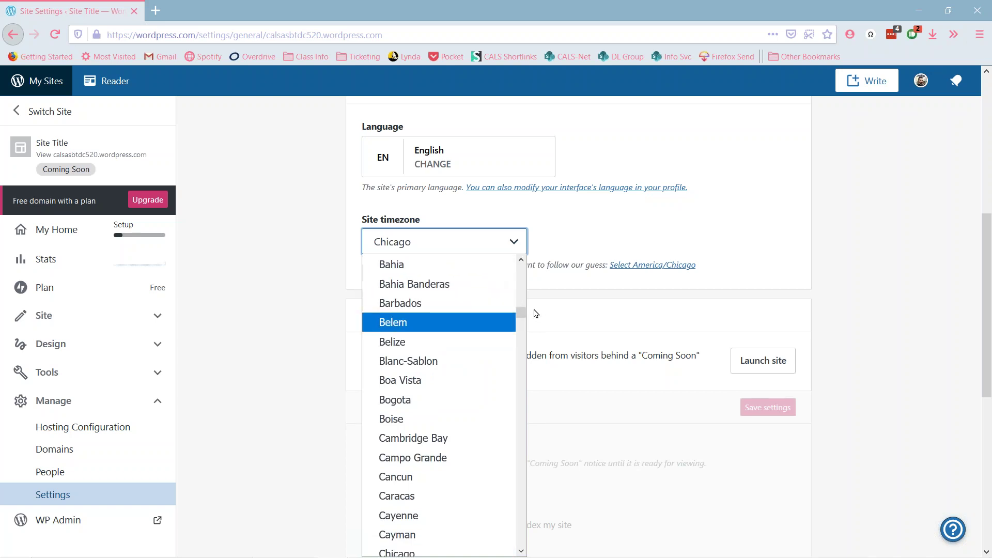
drag(522, 316, 520, 304)
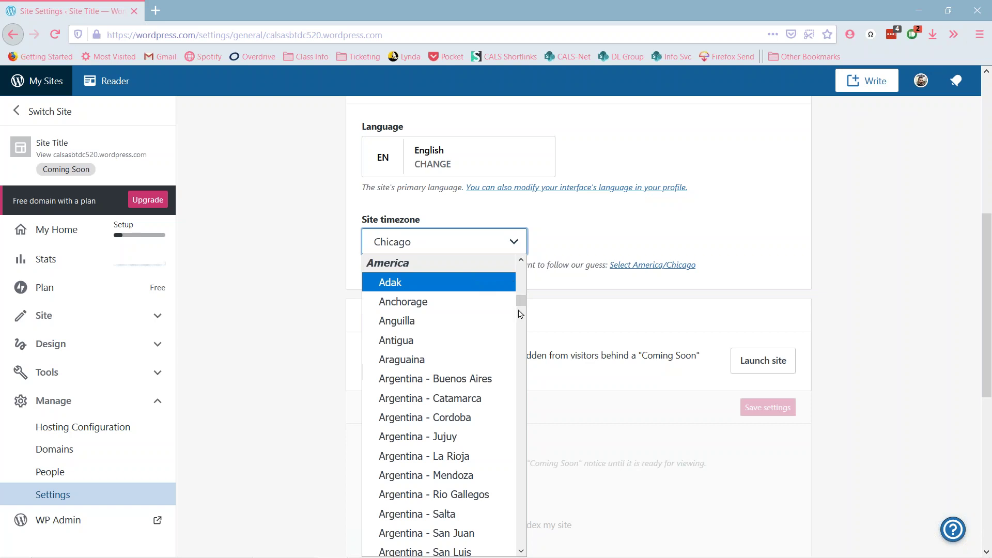
drag(521, 303, 524, 323)
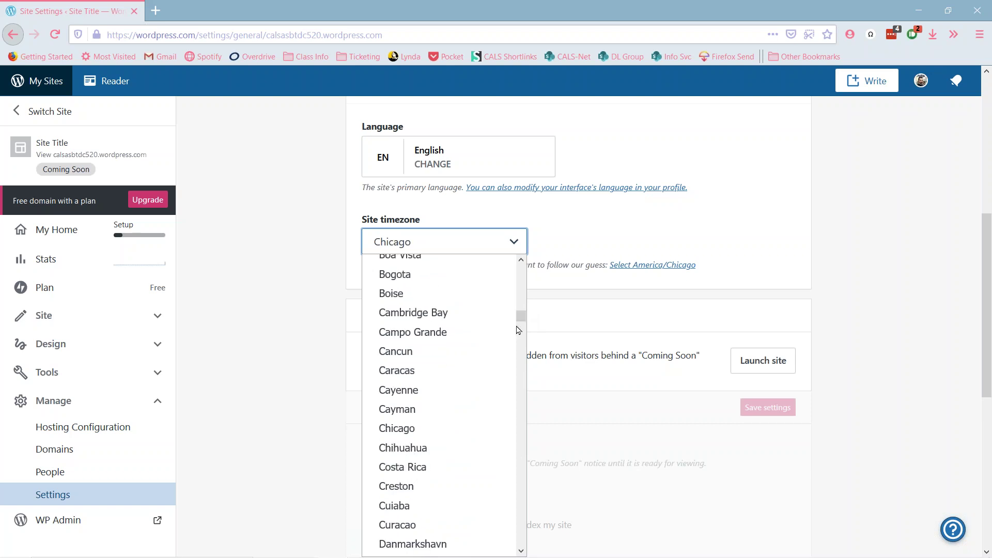
click(421, 427)
click(793, 250)
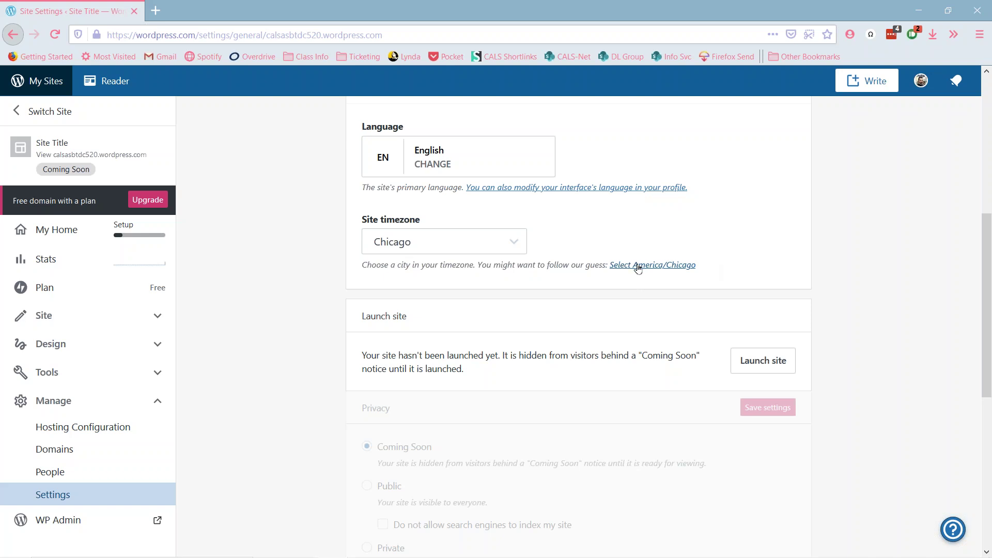
- Save the general settings with the new title, tagline and Chicago timezone
scroll(866, 274, down, 3)
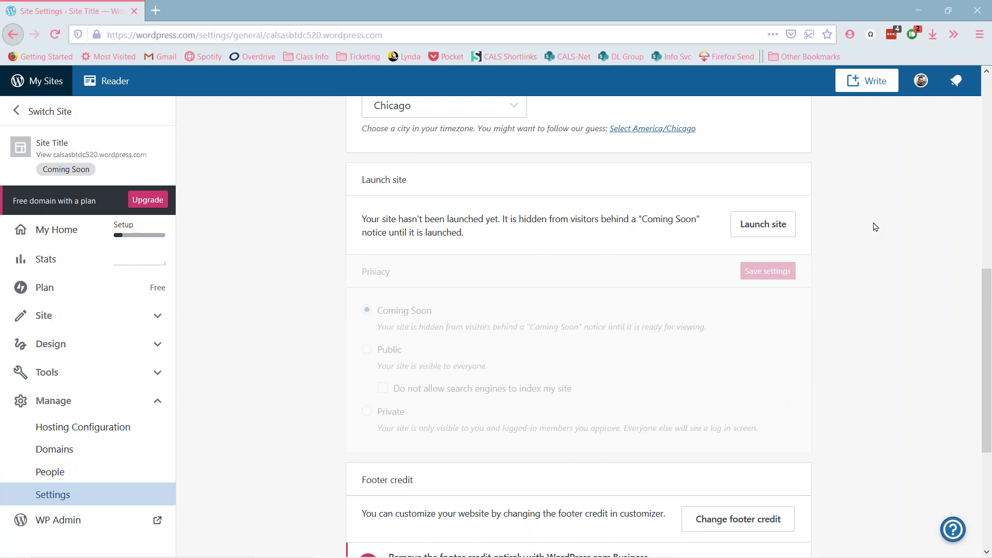
scroll(826, 268, up, 10)
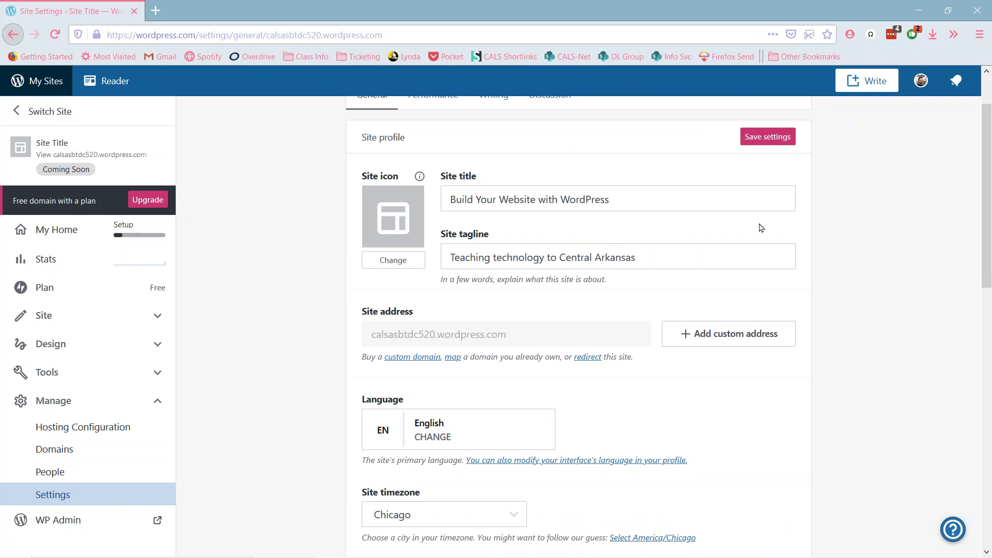
click(766, 139)
scroll(840, 174, down, 7)
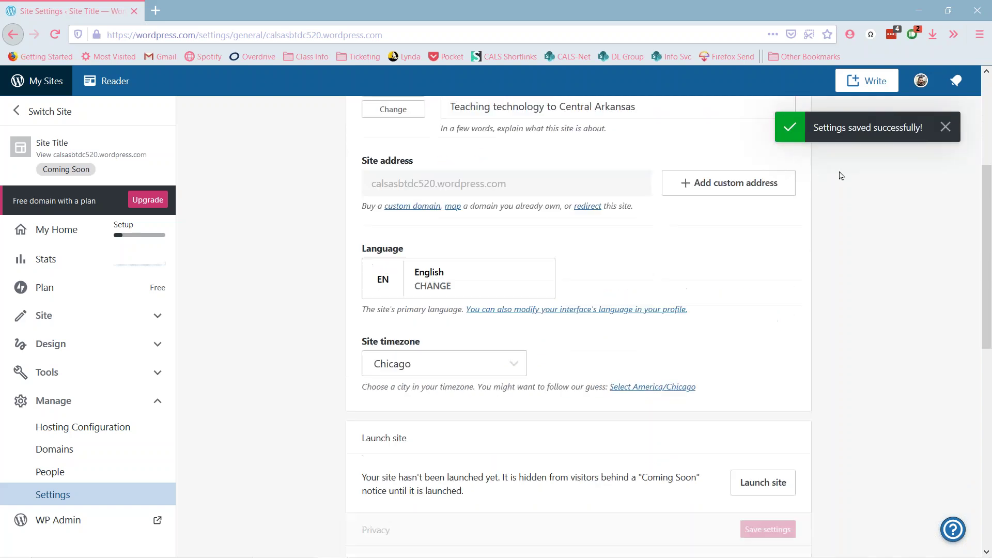
scroll(840, 174, up, 5)
scroll(840, 175, up, 3)
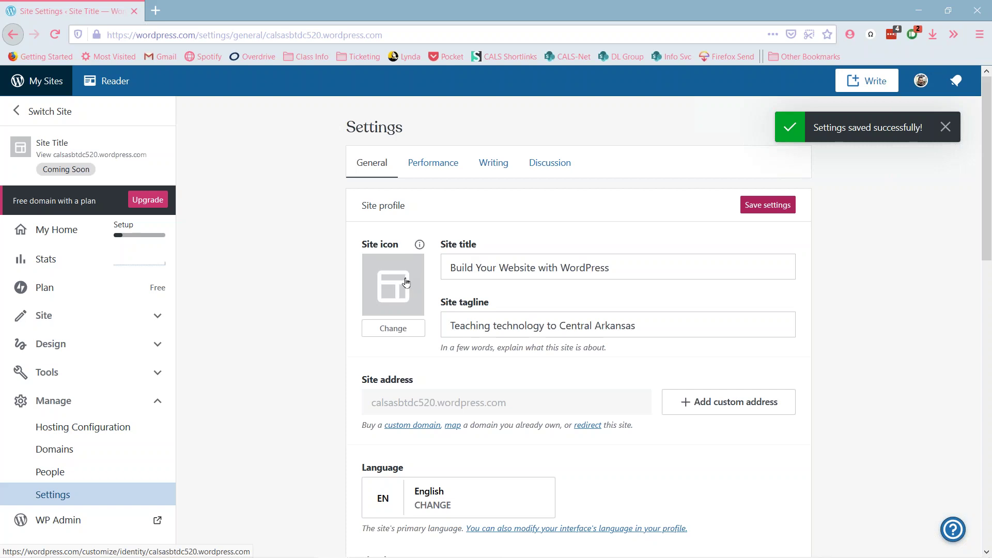
scroll(871, 299, down, 2)
scroll(872, 299, down, 7)
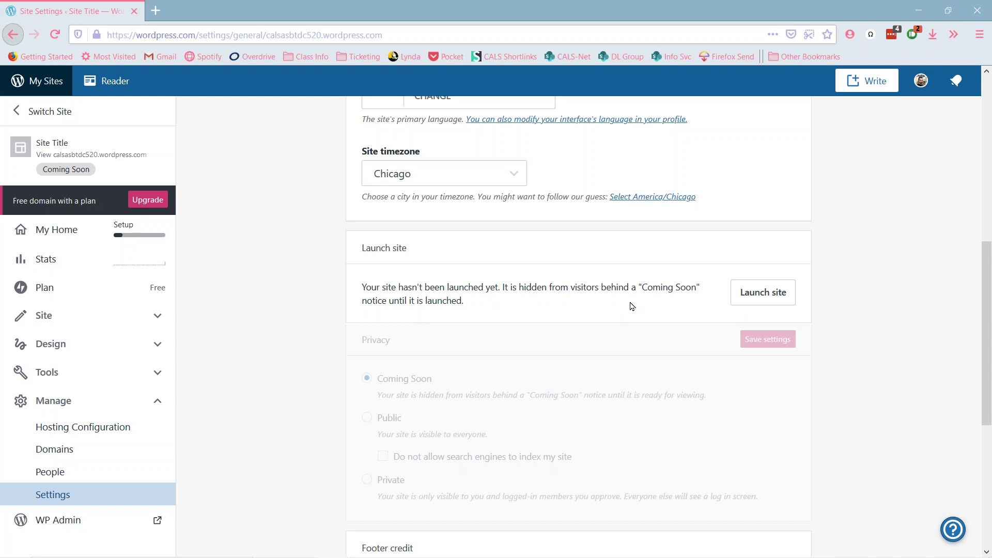
scroll(862, 301, down, 1)
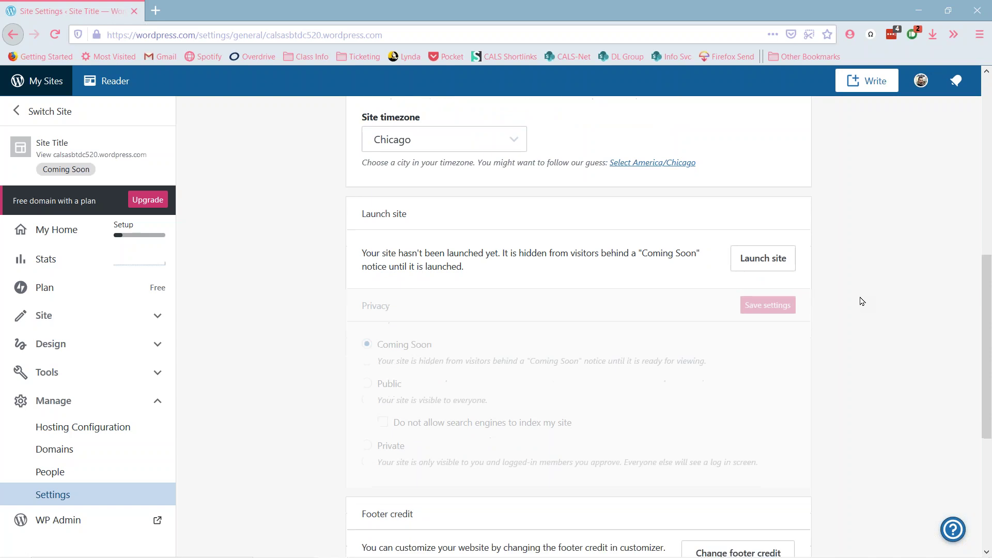
scroll(862, 301, down, 2)
scroll(868, 293, up, 3)
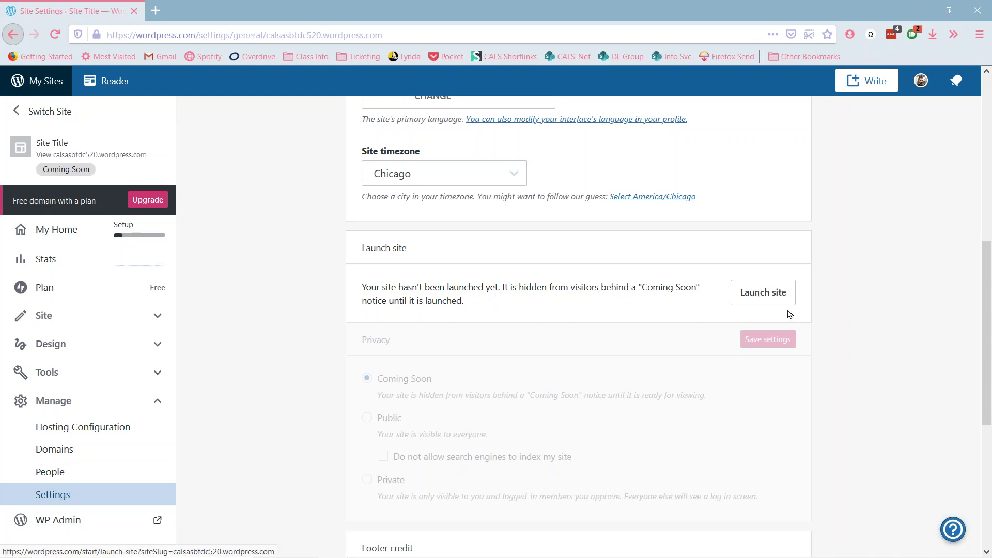
scroll(838, 276, down, 3)
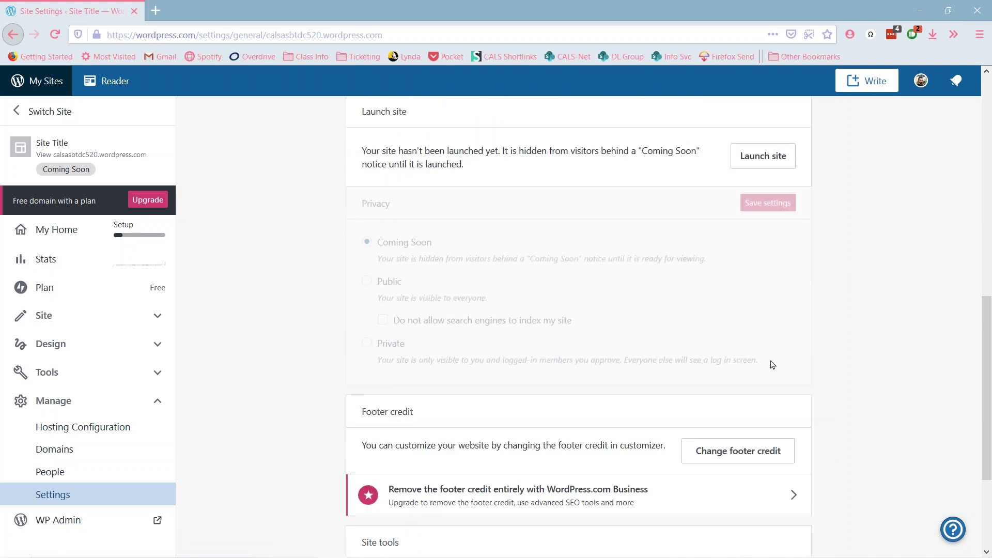
drag(756, 359, 343, 243)
click(569, 285)
scroll(319, 318, down, 3)
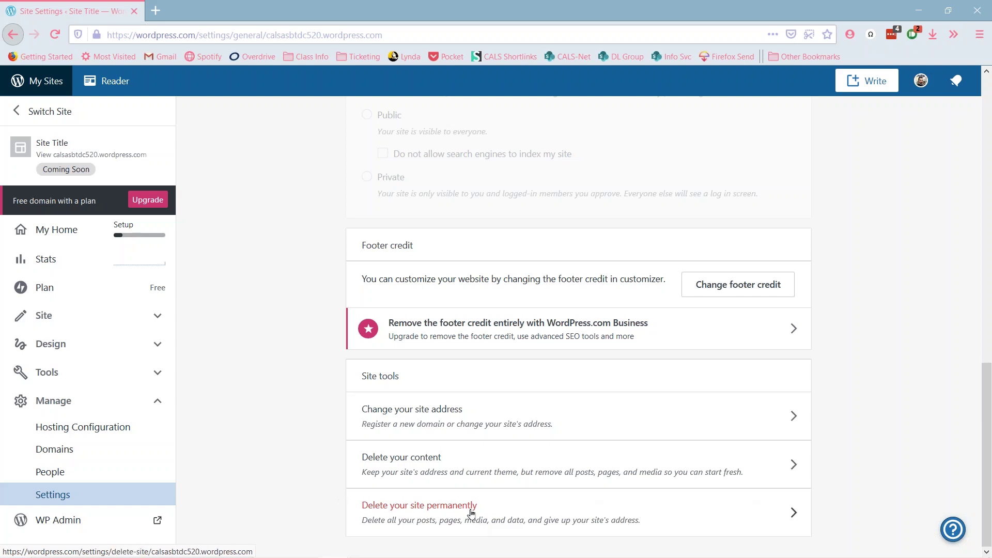
scroll(276, 452, up, 15)
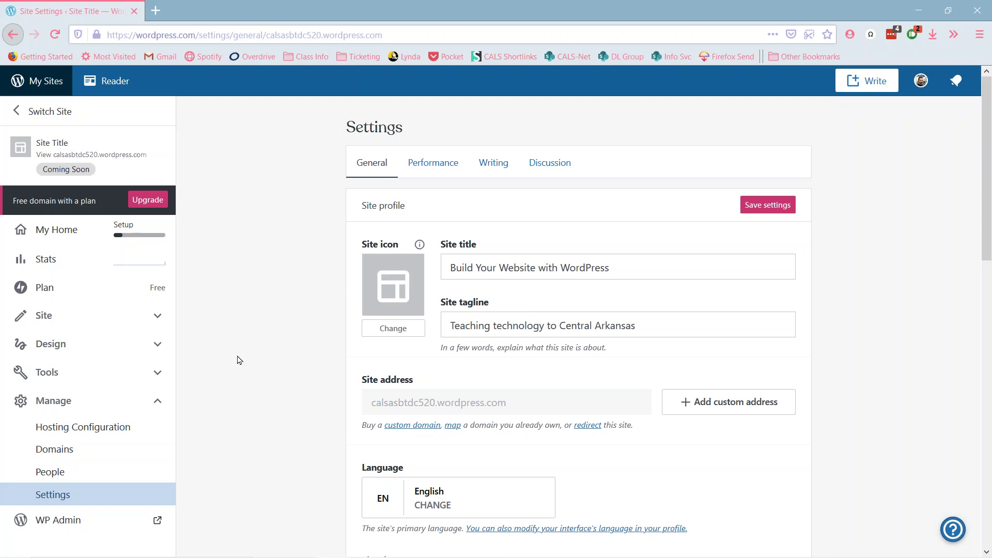
scroll(239, 360, down, 3)
scroll(239, 359, up, 3)
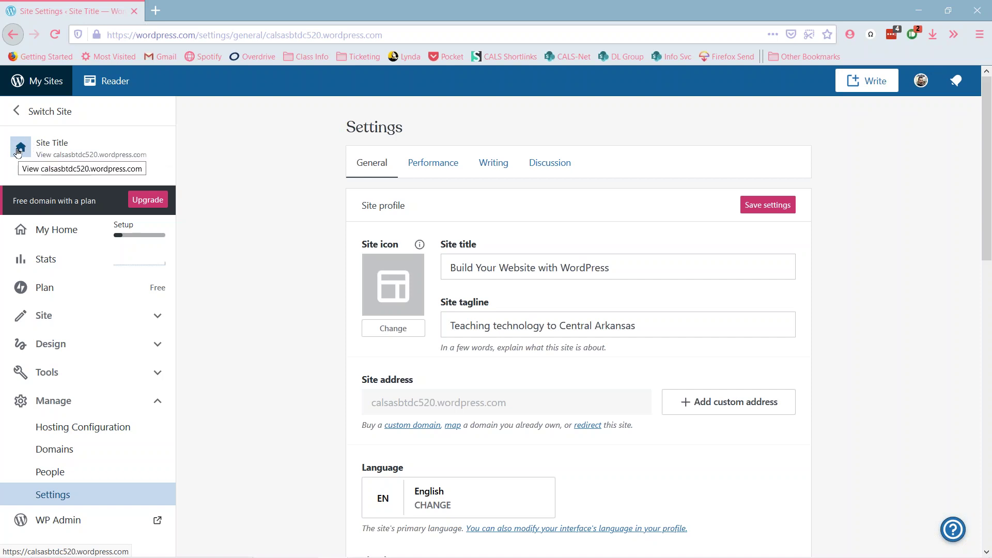
click(25, 154)
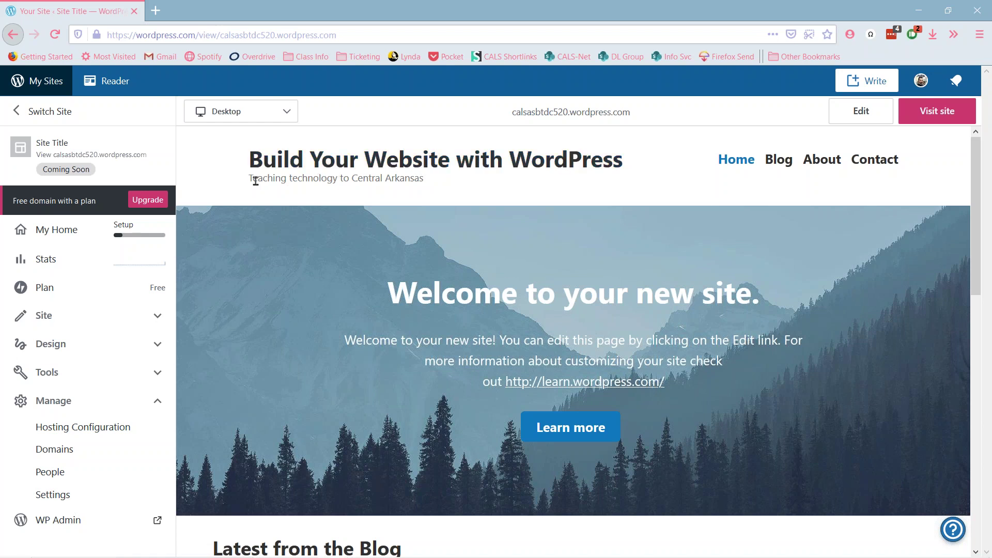
drag(248, 180, 420, 182)
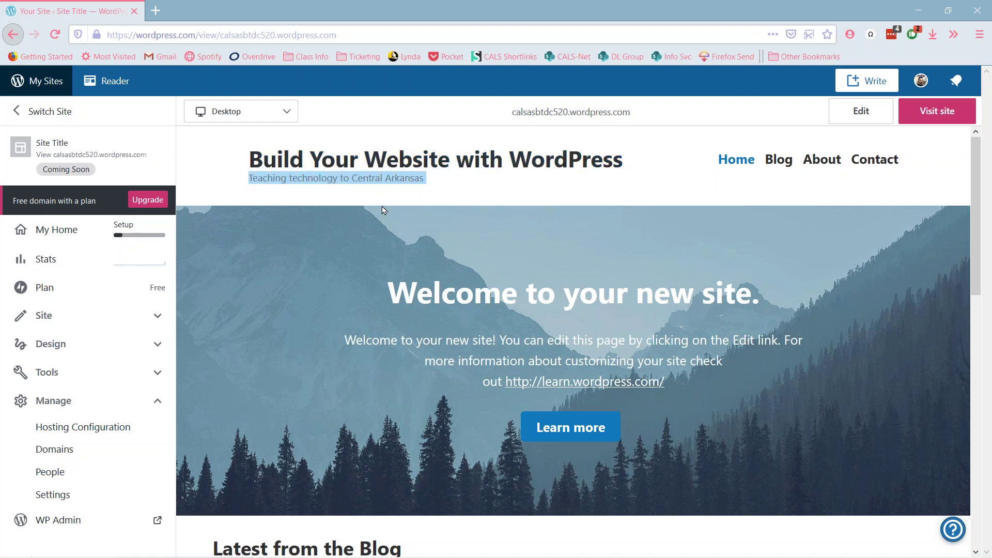
click(520, 197)
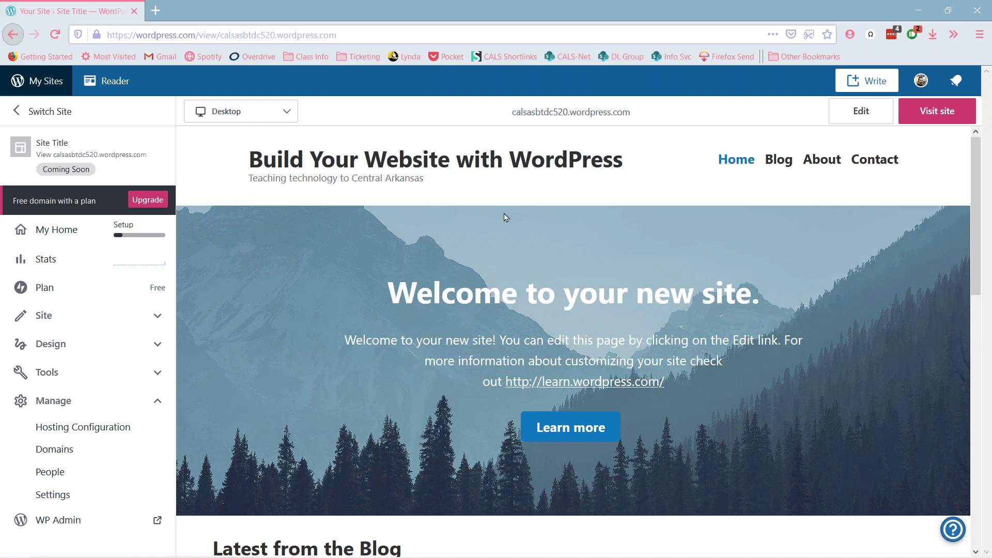
scroll(466, 253, down, 8)
scroll(465, 253, up, 8)
scroll(688, 252, down, 10)
scroll(688, 251, up, 10)
scroll(814, 261, down, 2)
scroll(805, 238, up, 2)
scroll(823, 256, down, 10)
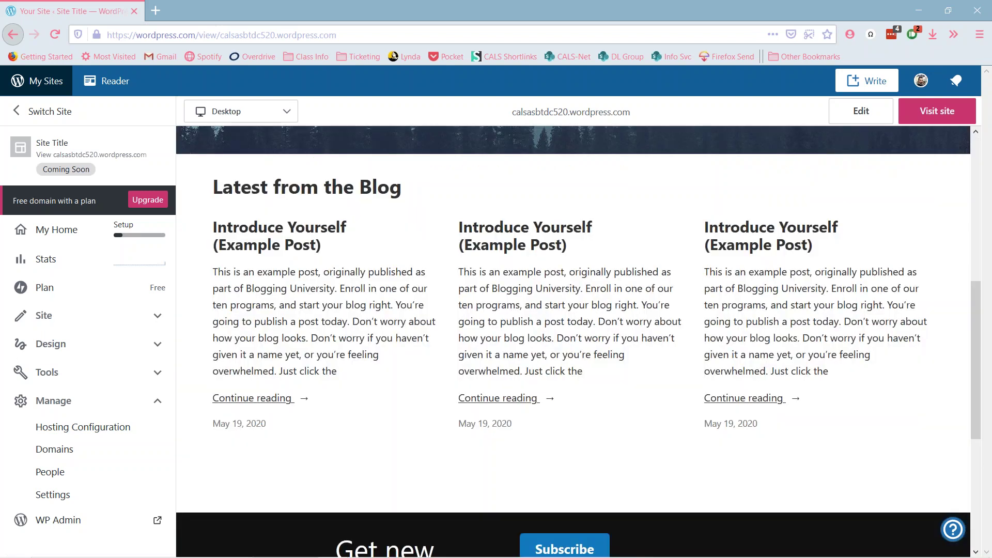
scroll(823, 256, up, 10)
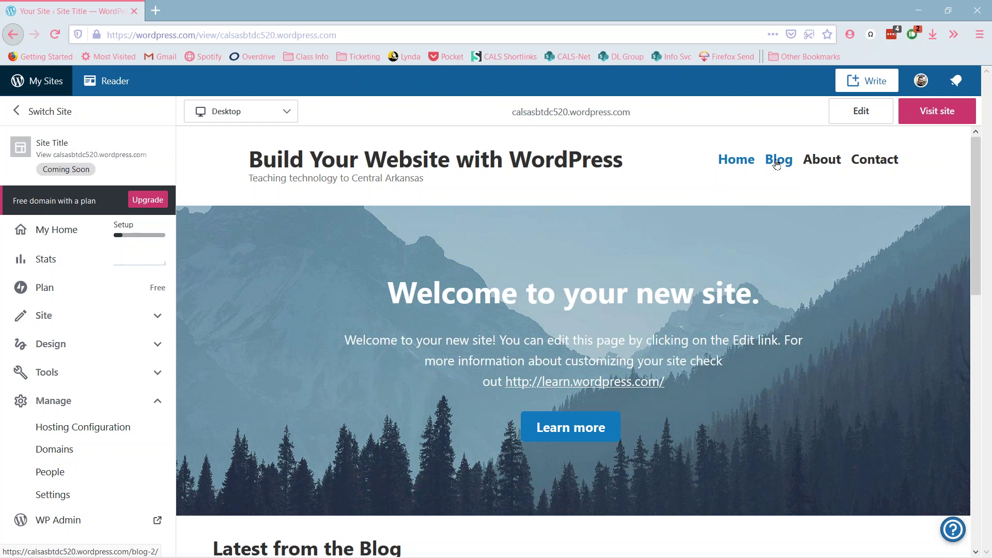
- Open the Blog page in the preview and scroll through the Introduce Yourself example posts
click(775, 161)
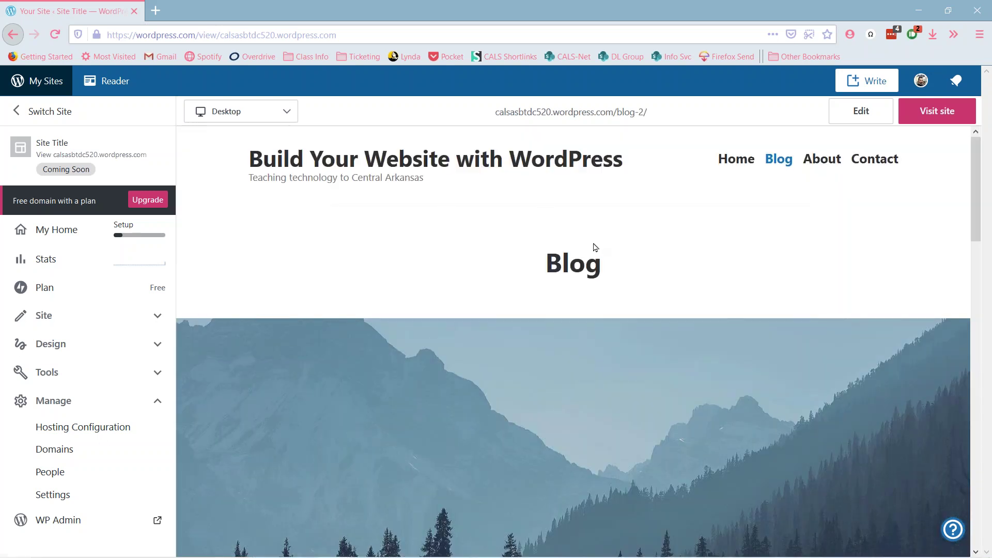
scroll(594, 248, down, 10)
scroll(553, 300, down, 5)
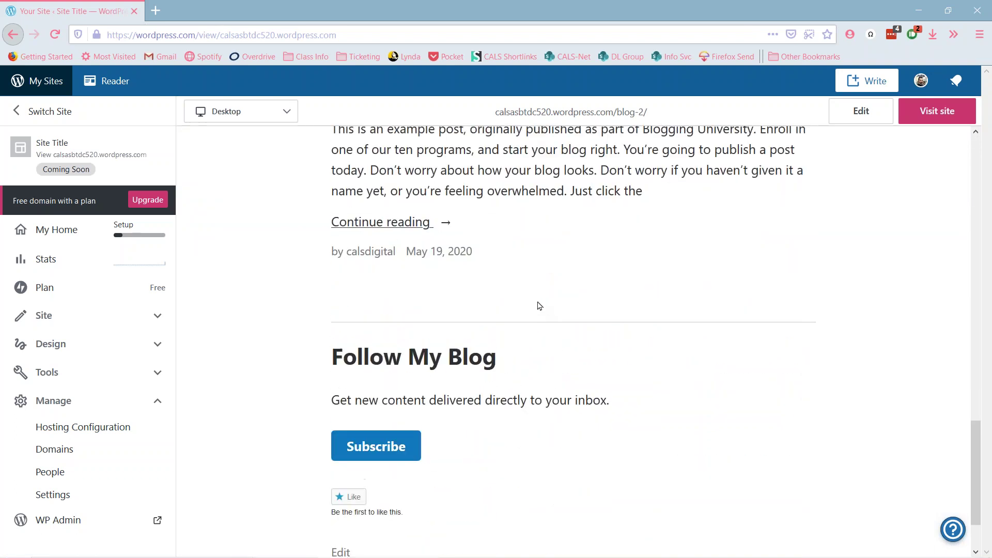
scroll(545, 322, down, 3)
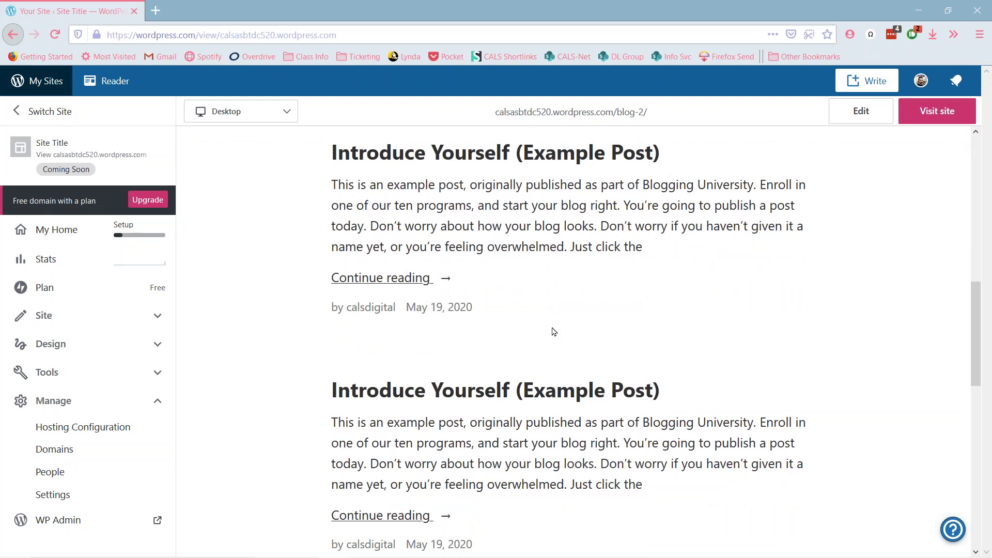
- Open the first 'Introduce Yourself (Example Post)' and scroll through the full article
click(498, 163)
scroll(541, 327, down, 6)
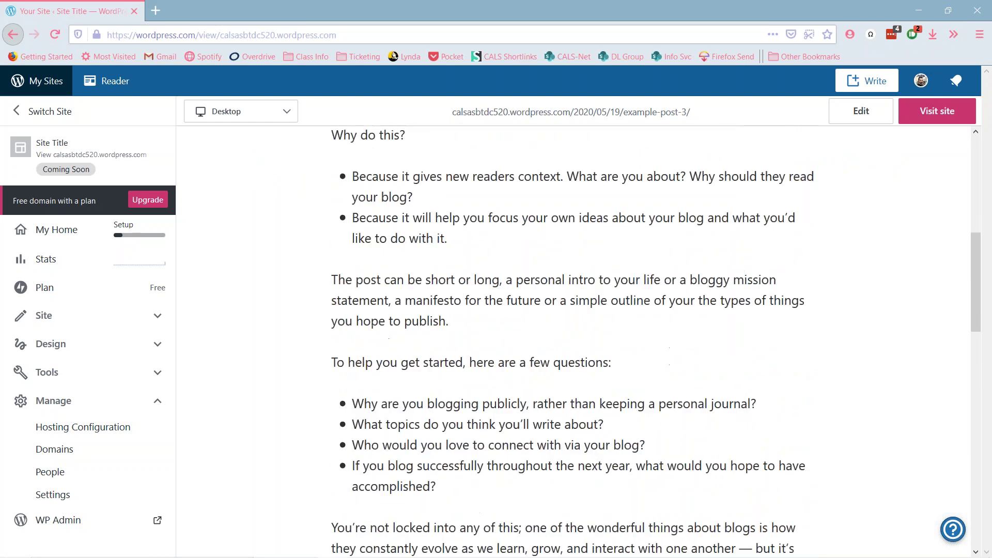
scroll(537, 390, down, 15)
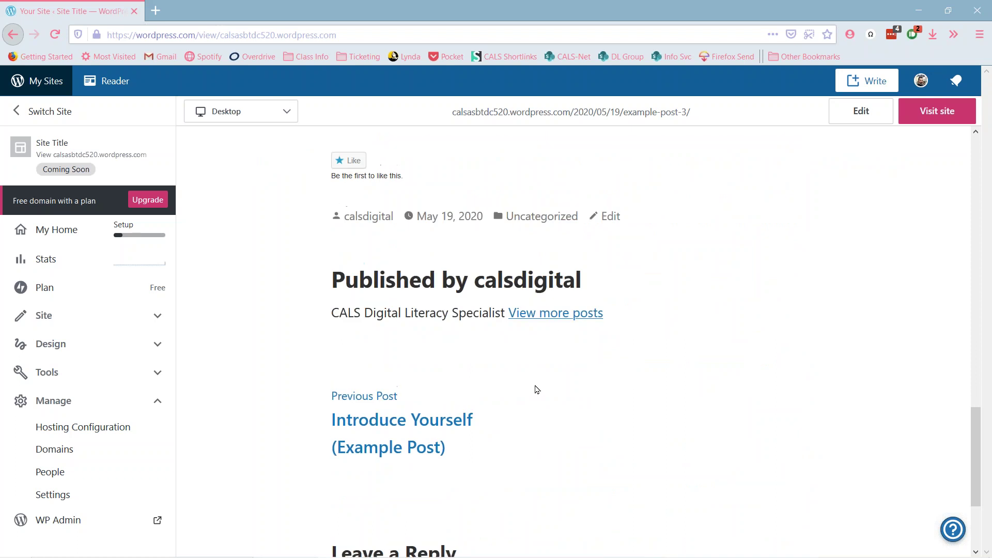
scroll(537, 390, up, 20)
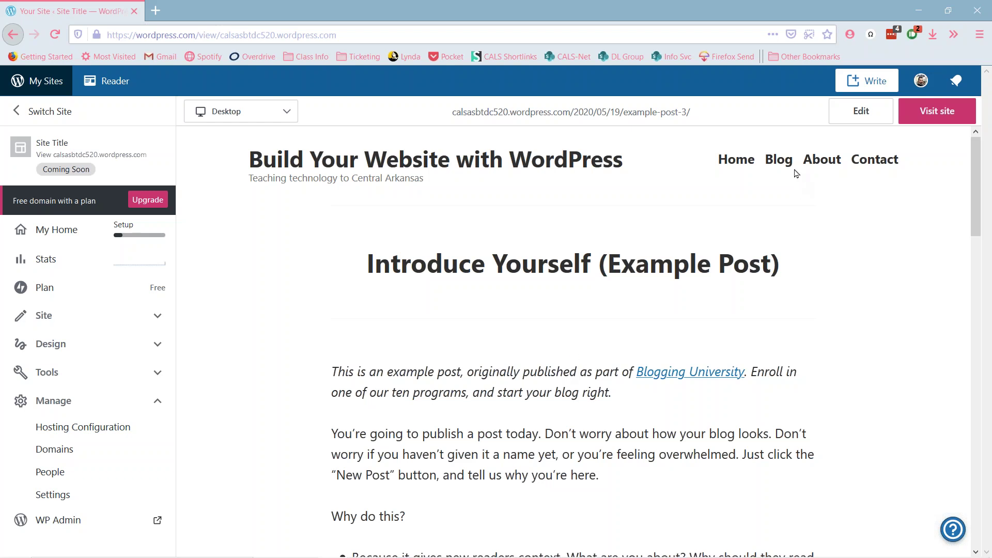
click(822, 160)
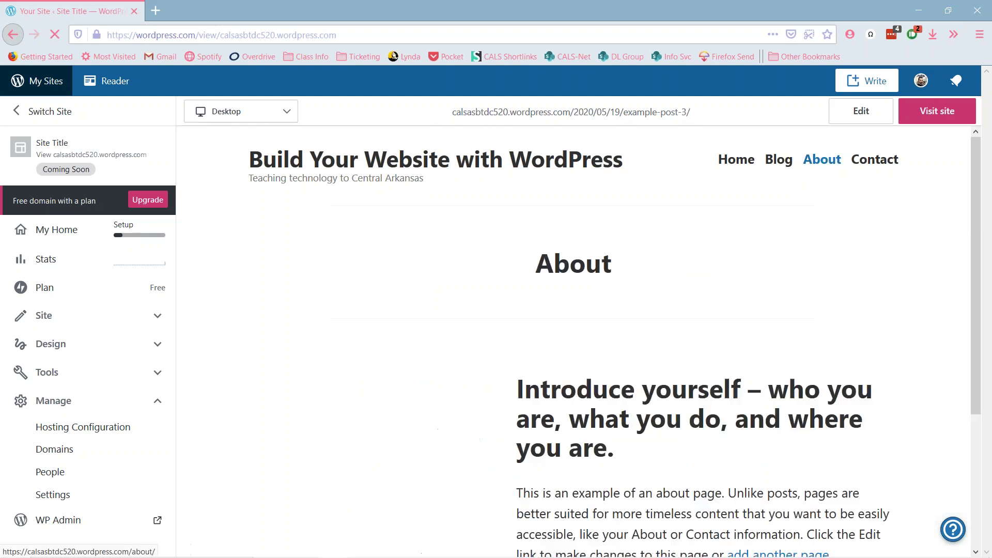
scroll(625, 329, down, 3)
scroll(626, 334, up, 3)
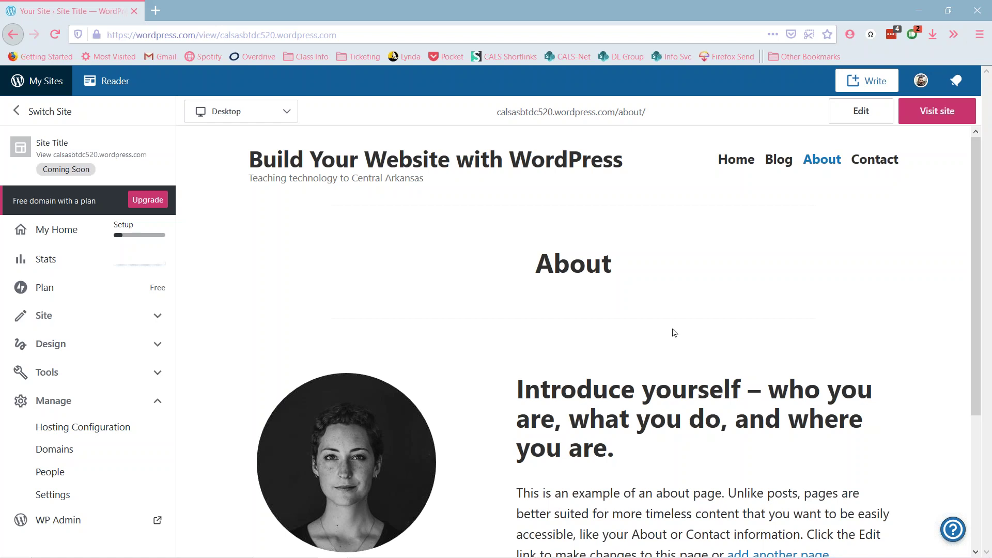
scroll(680, 441, down, 2)
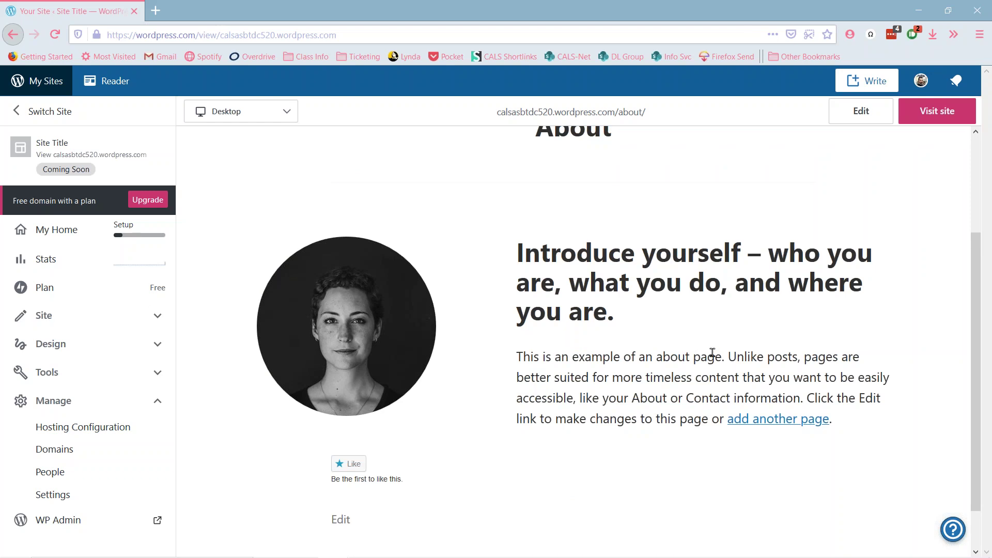
scroll(716, 353, up, 2)
click(873, 161)
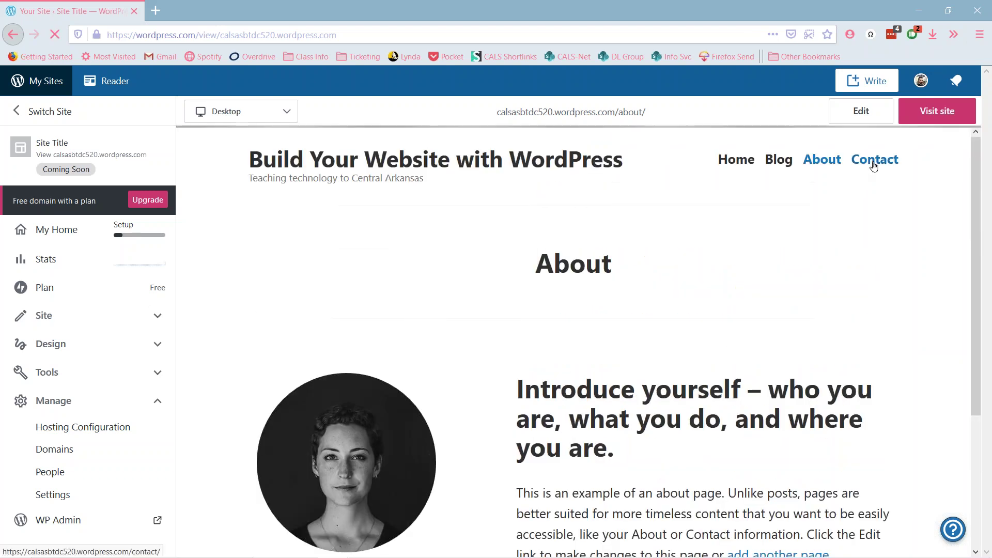
scroll(554, 341, down, 8)
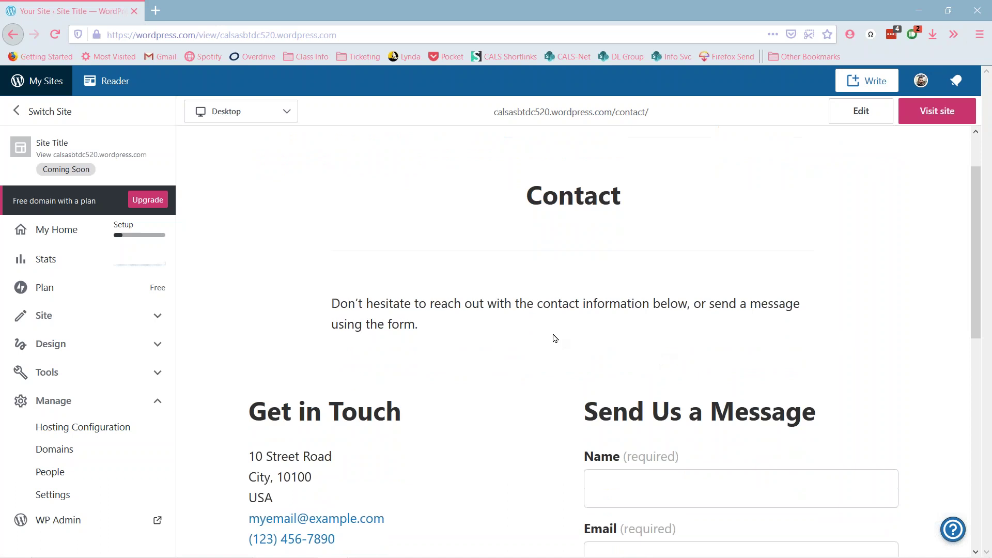
scroll(565, 355, down, 3)
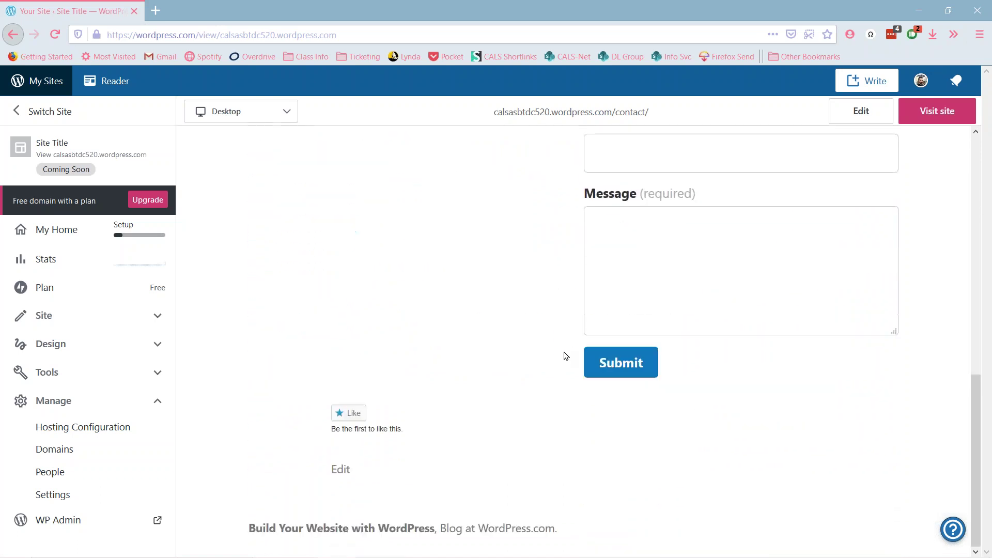
scroll(565, 355, up, 7)
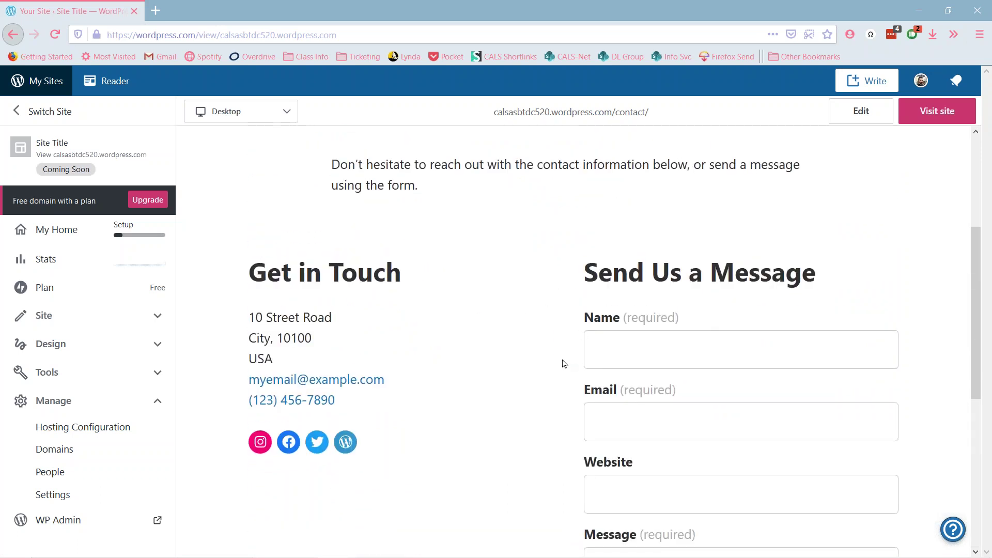
scroll(562, 364, down, 4)
scroll(563, 361, up, 4)
scroll(563, 399, down, 1)
scroll(563, 399, down, 6)
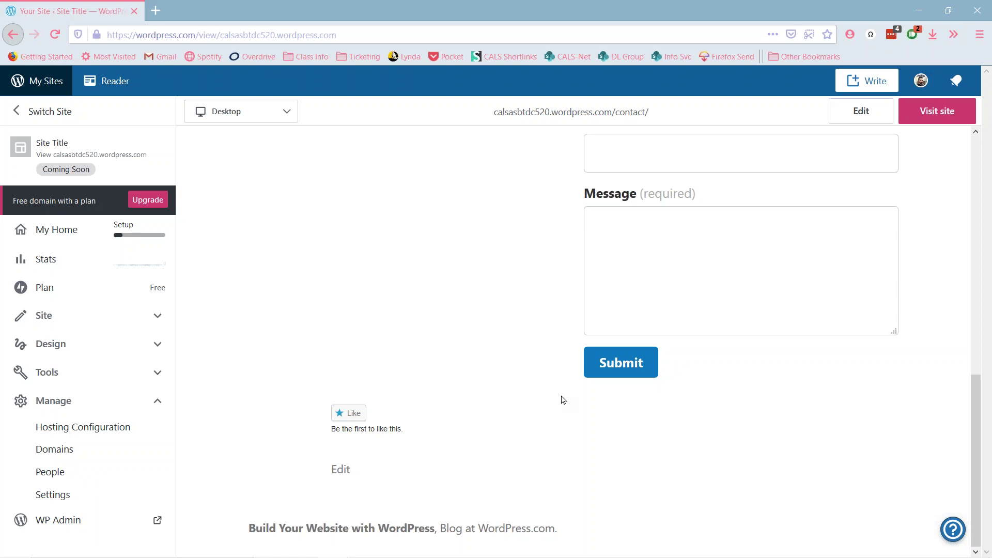
scroll(563, 399, up, 15)
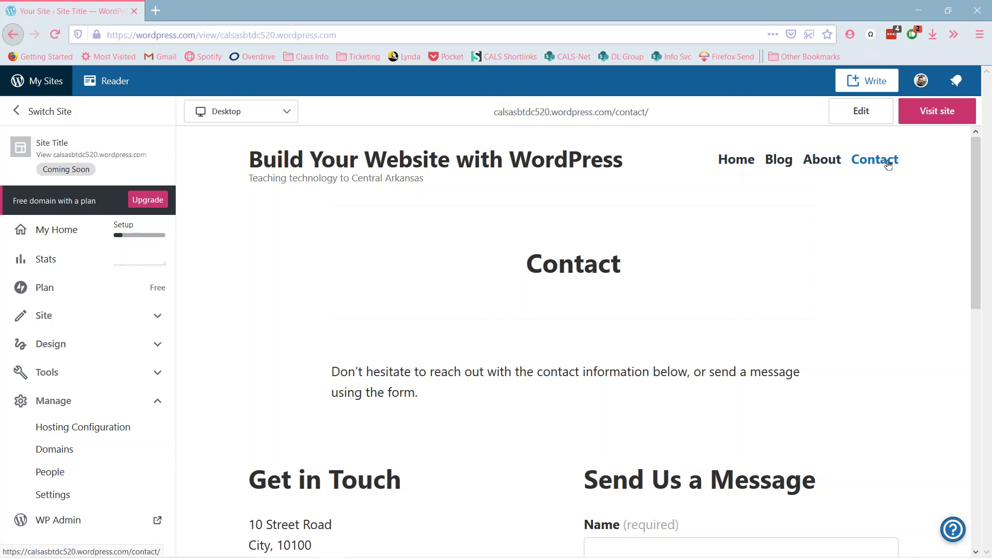
- Return to the Blog page in the preview and scroll past its posts to the Follow My Blog section
click(783, 161)
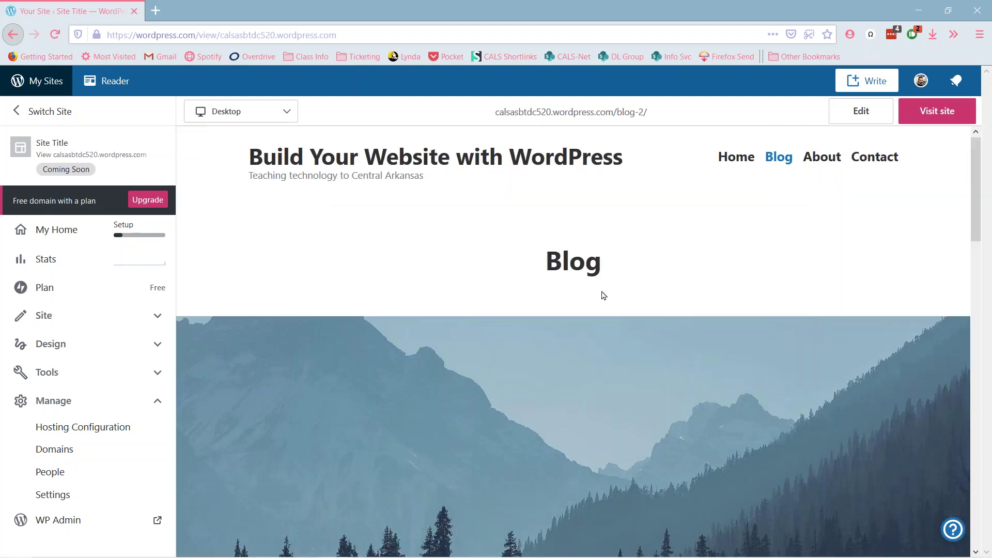
scroll(605, 297, down, 20)
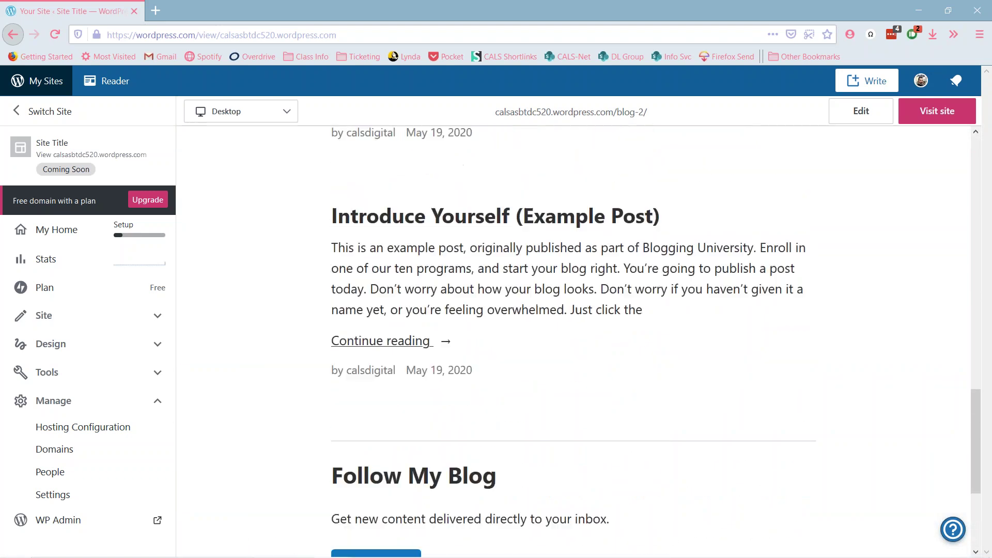
scroll(604, 295, up, 10)
scroll(532, 382, down, 1)
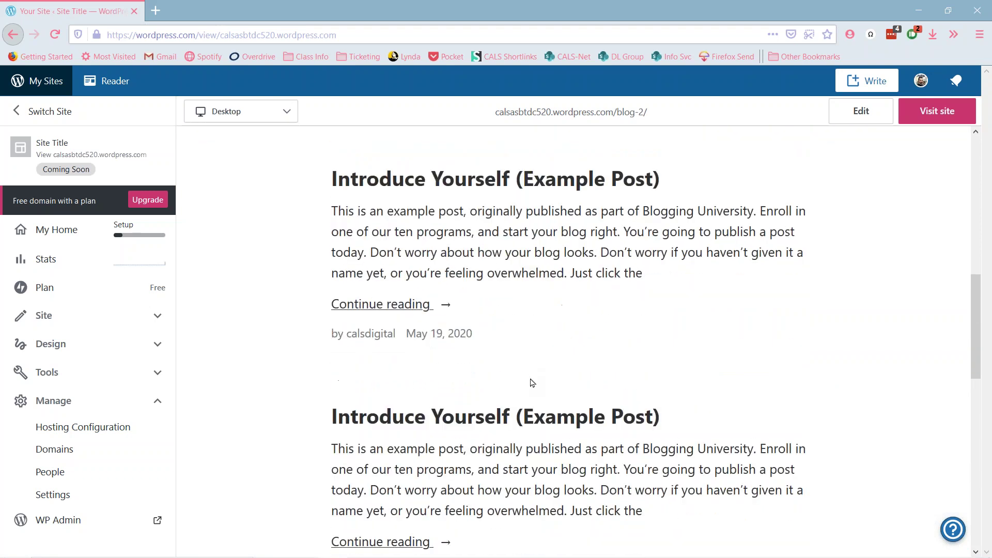
scroll(532, 382, down, 3)
scroll(537, 382, up, 2)
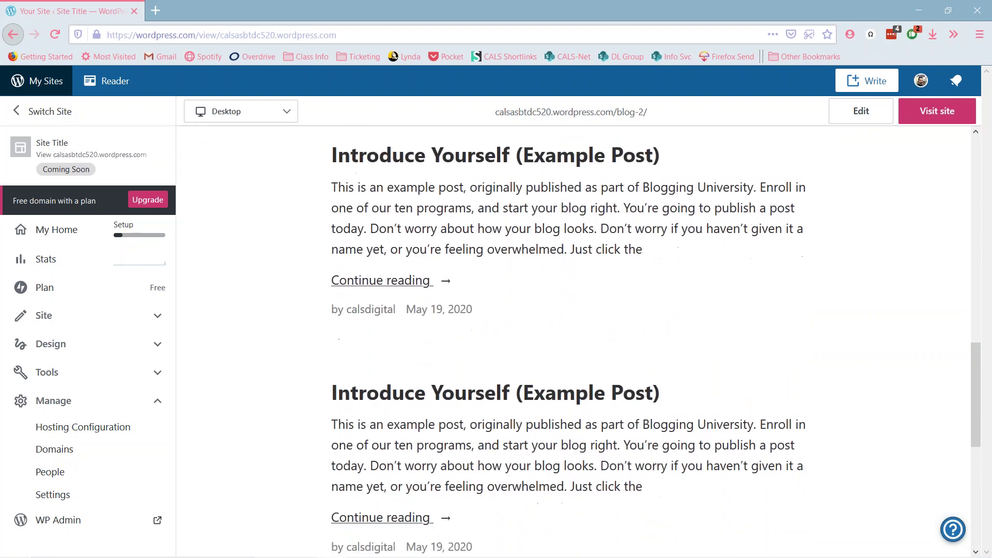
scroll(656, 350, down, 5)
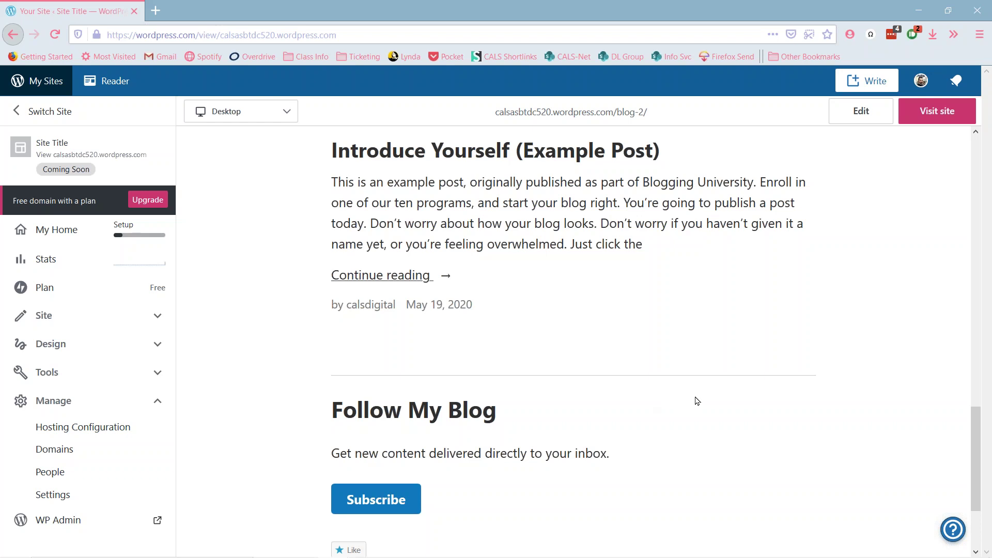
scroll(696, 400, up, 15)
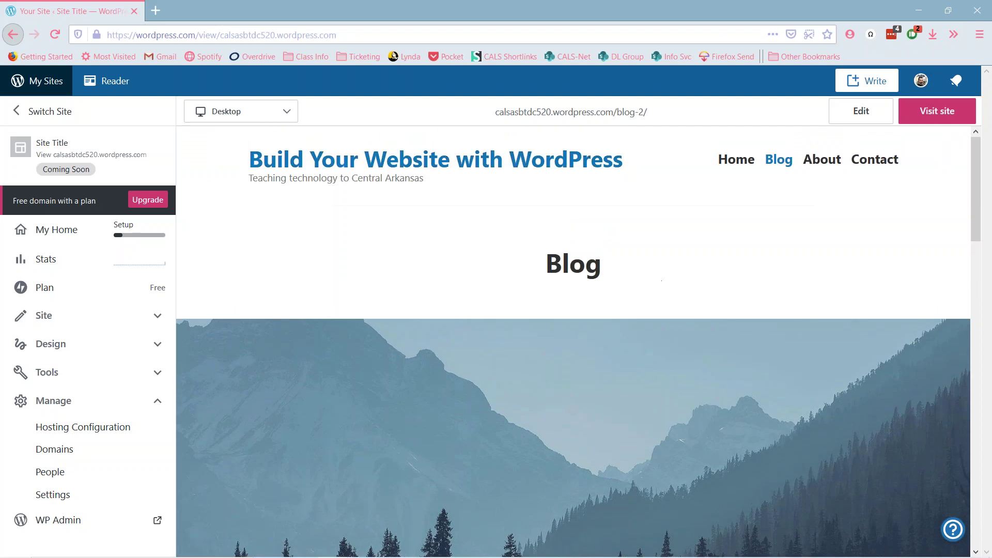
- Switch the preview back to the Home page with its 'Welcome to your new site.' banner
click(600, 160)
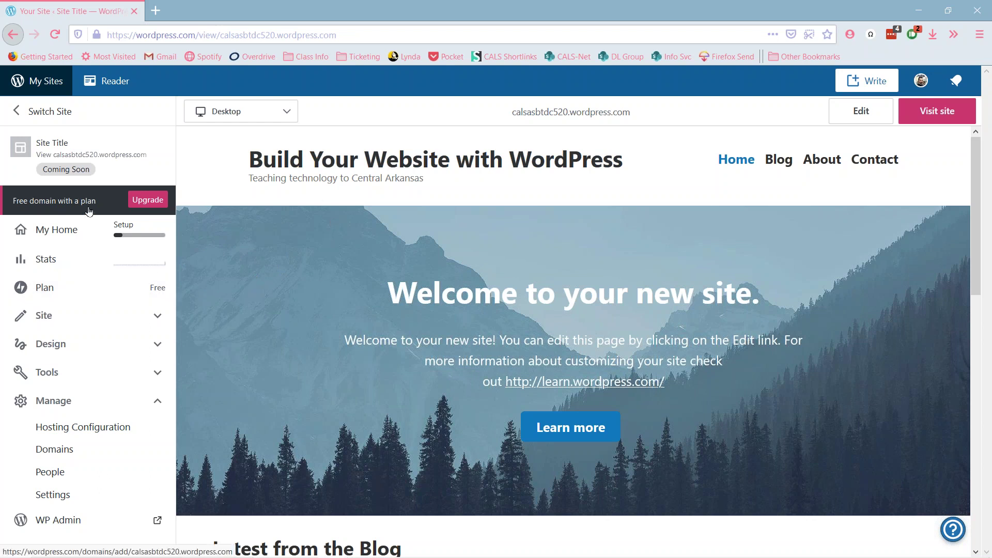
- Go to My Sites and open Themes under Design, showing Hever as the current theme
click(40, 83)
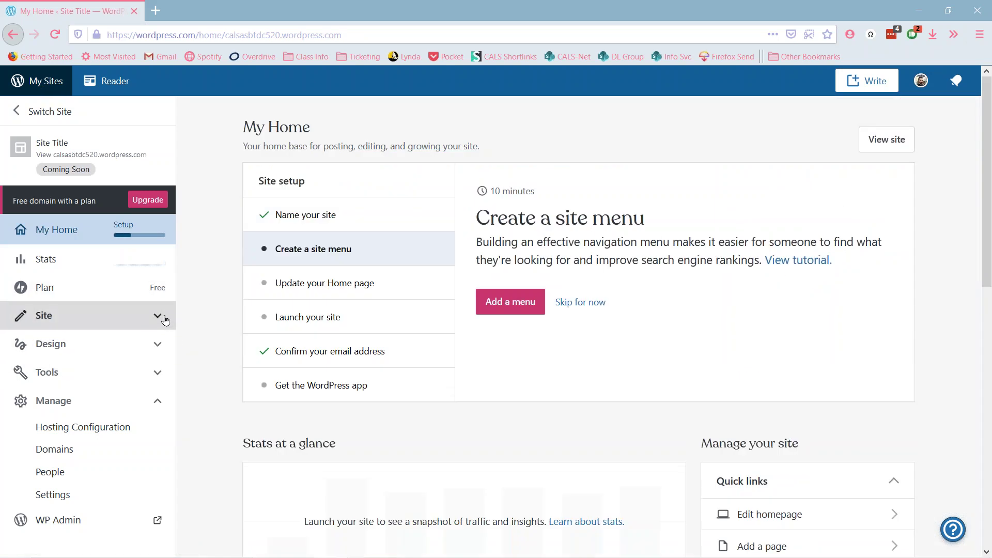
click(157, 355)
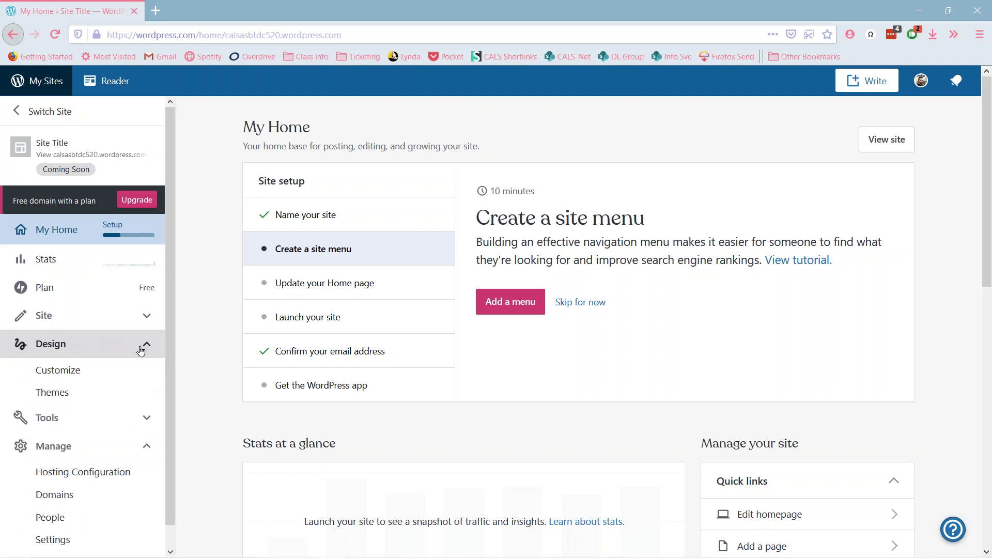
click(126, 394)
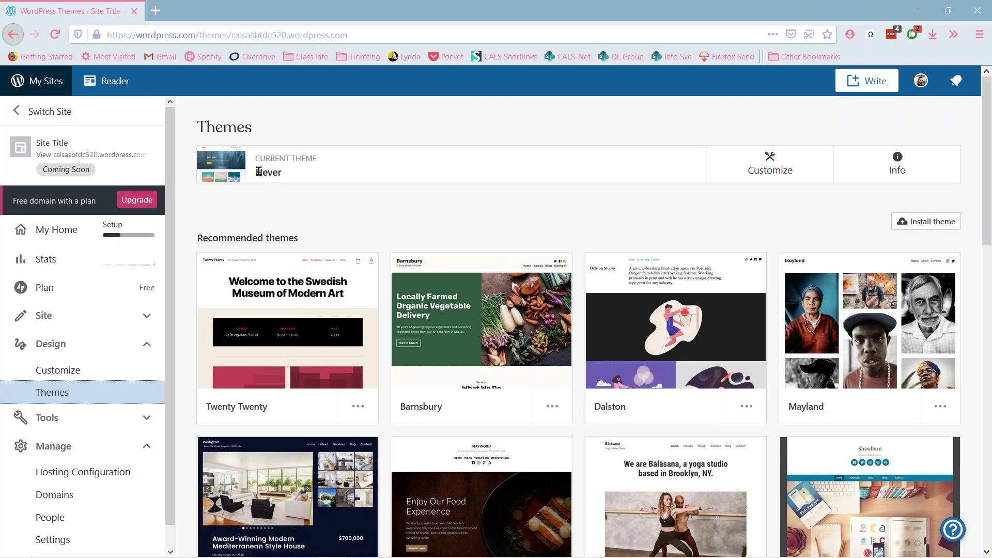
drag(257, 171, 283, 181)
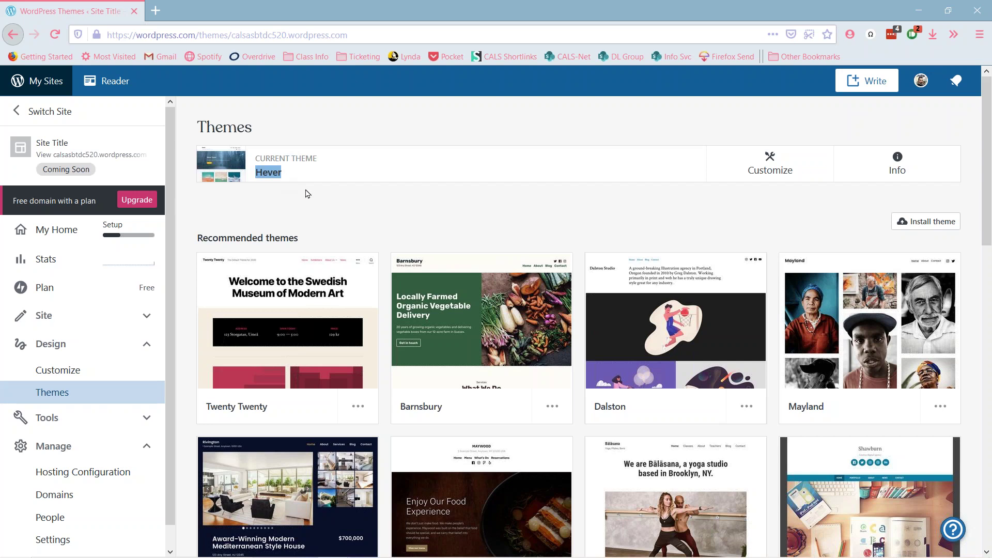
click(351, 198)
scroll(532, 238, down, 10)
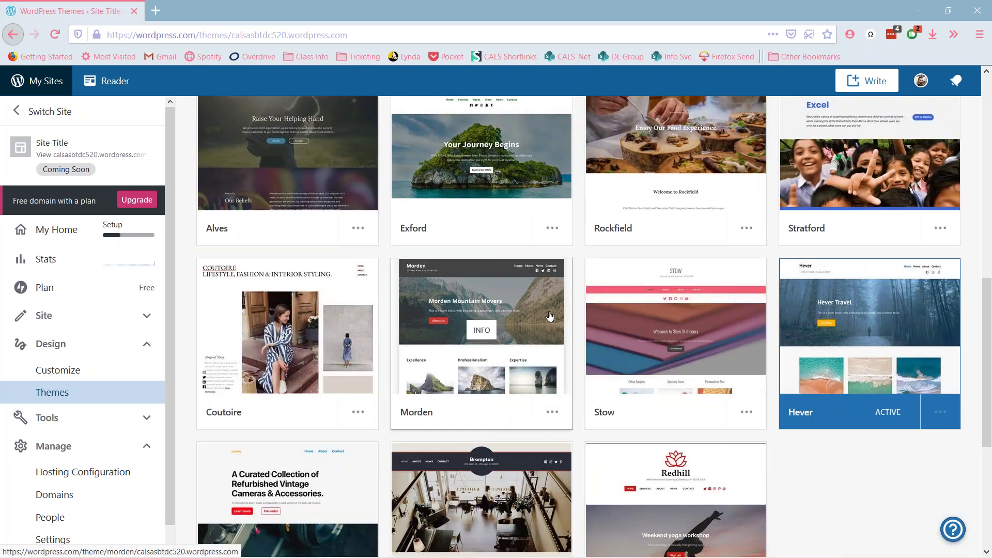
scroll(546, 349, up, 3)
scroll(549, 317, up, 7)
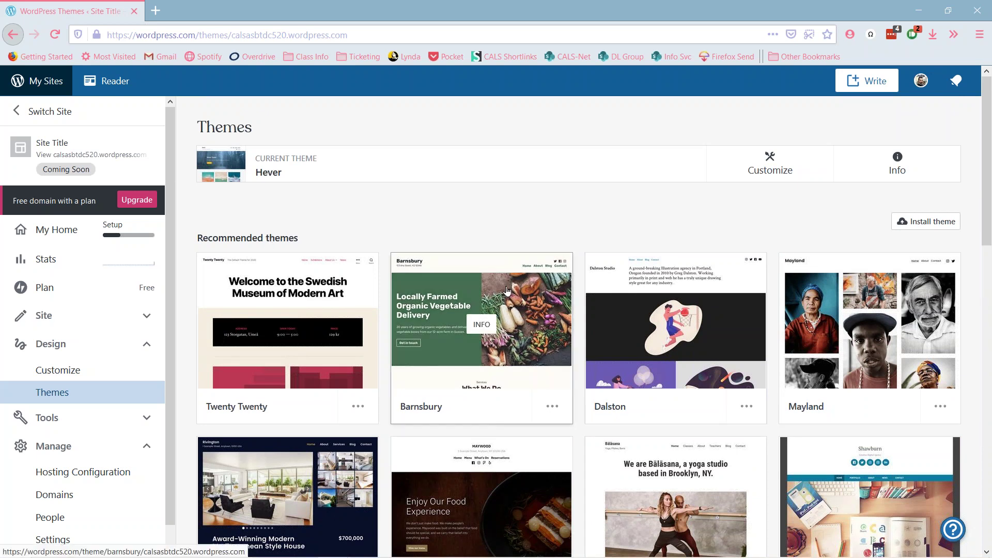
scroll(514, 296, down, 5)
scroll(515, 296, down, 10)
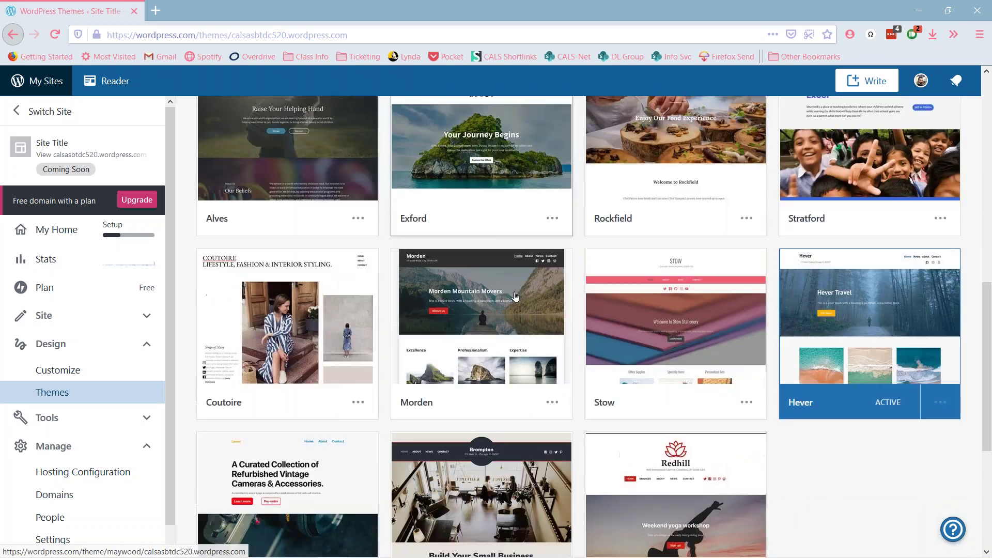
scroll(506, 383, up, 3)
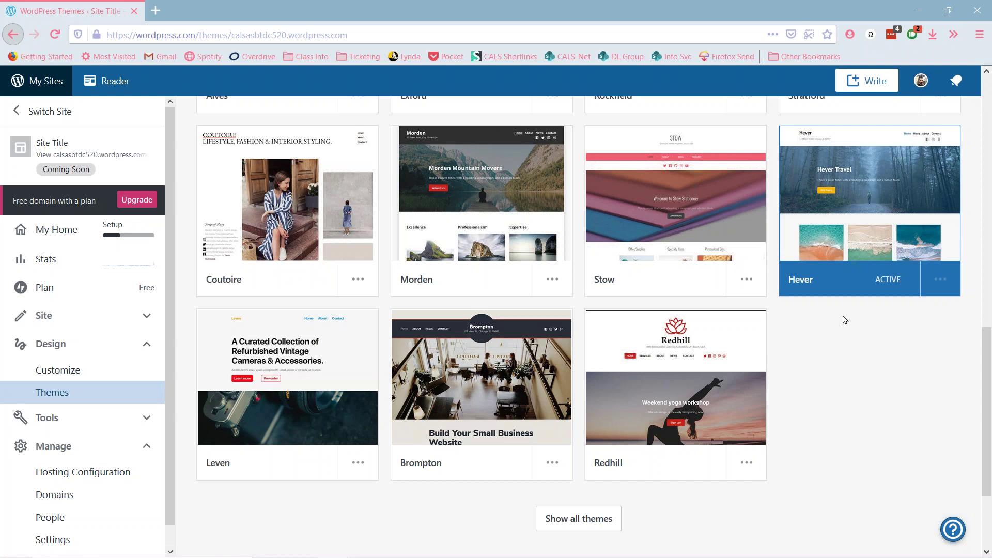
scroll(844, 396, up, 15)
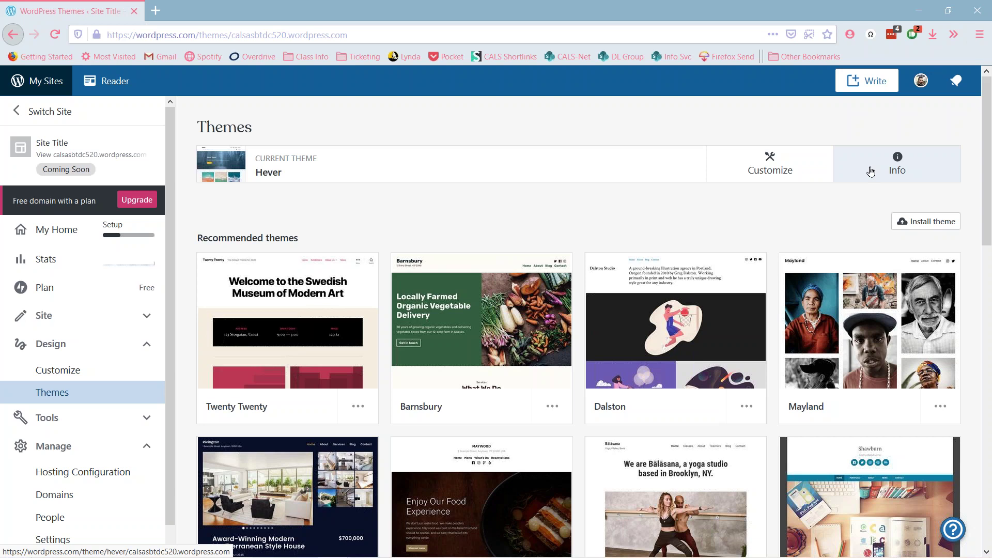
scroll(642, 213, down, 1)
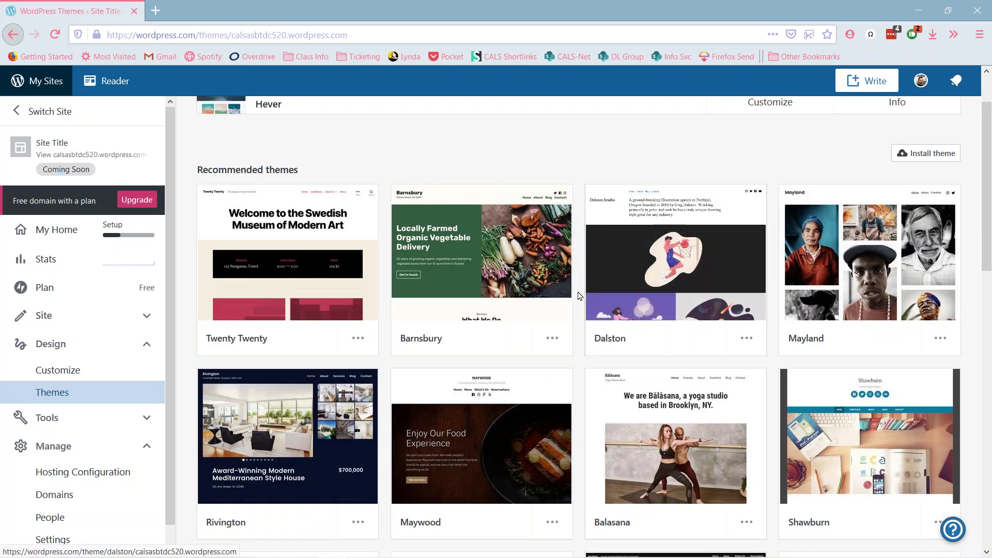
scroll(579, 296, down, 1)
scroll(578, 296, down, 3)
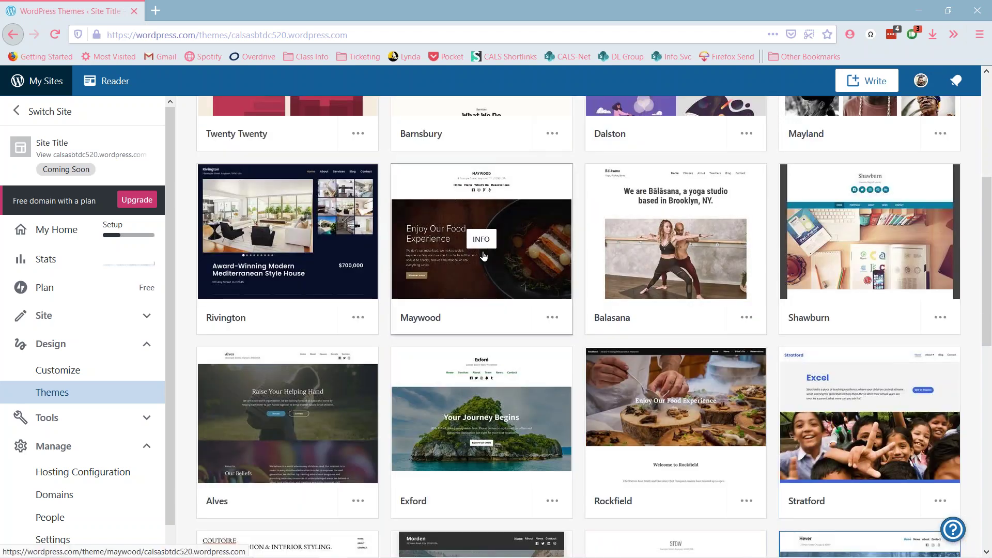
- Open the action menu on the Maywood theme card
mouse_move(481, 245)
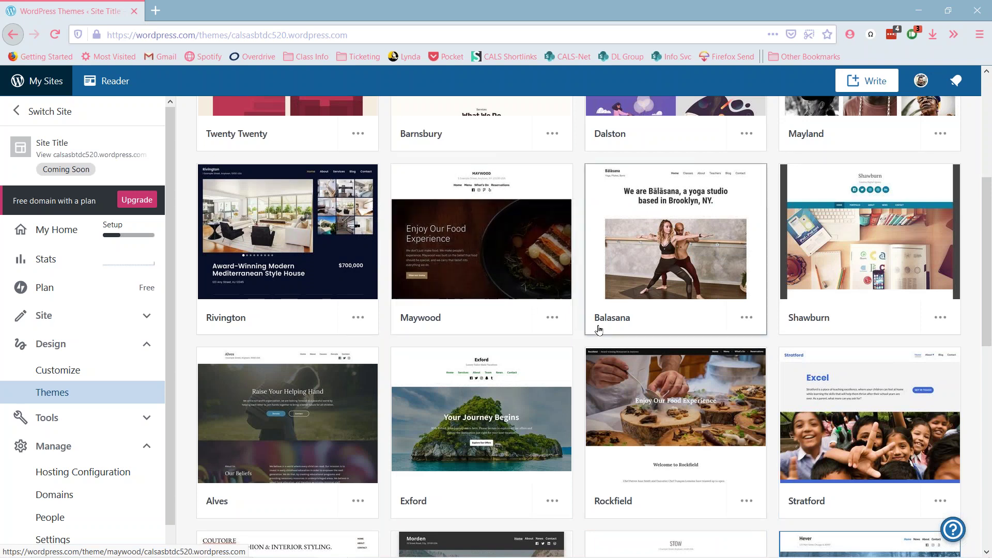
click(552, 319)
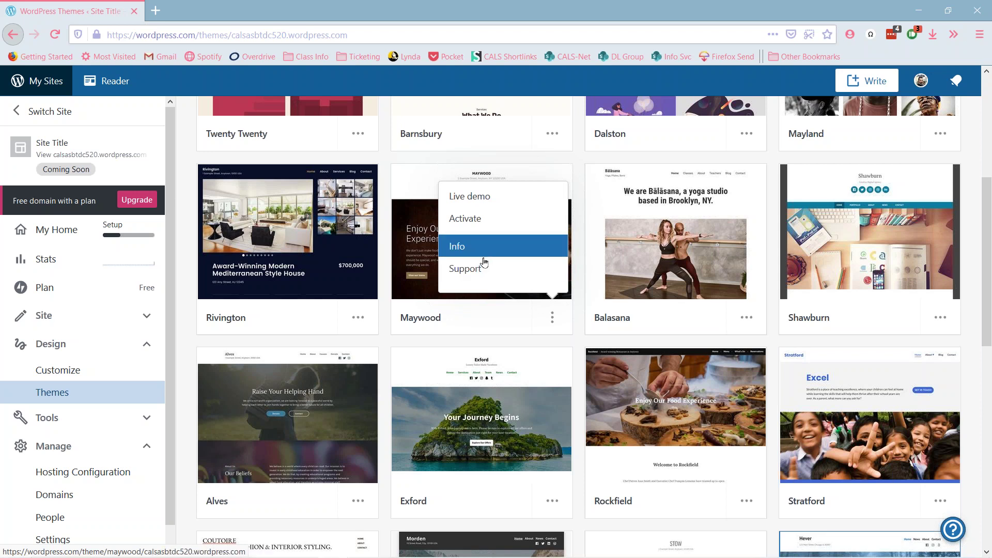
- Open the Maywood theme's Info page and highlight the author name Automattic
click(483, 250)
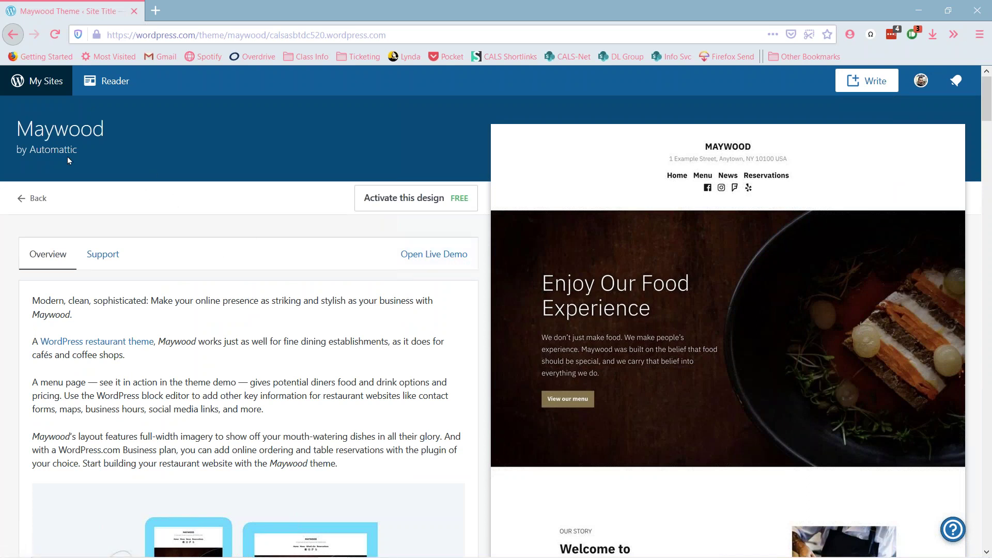
drag(76, 150, 32, 154)
click(223, 375)
- Scroll through Maywood's setup instructions and the restaurant demo with its Sample Menu
scroll(240, 322, down, 3)
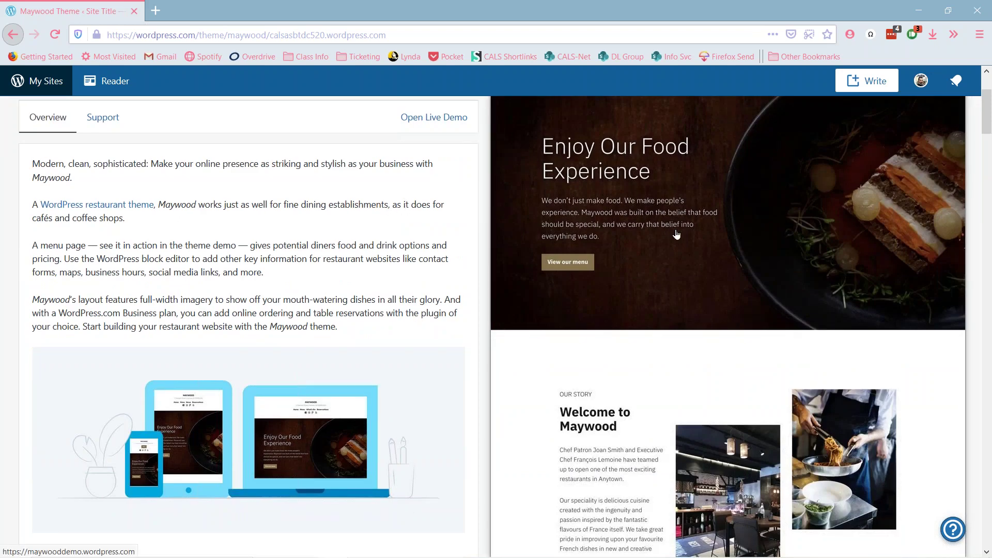
scroll(676, 234, down, 10)
scroll(670, 262, down, 13)
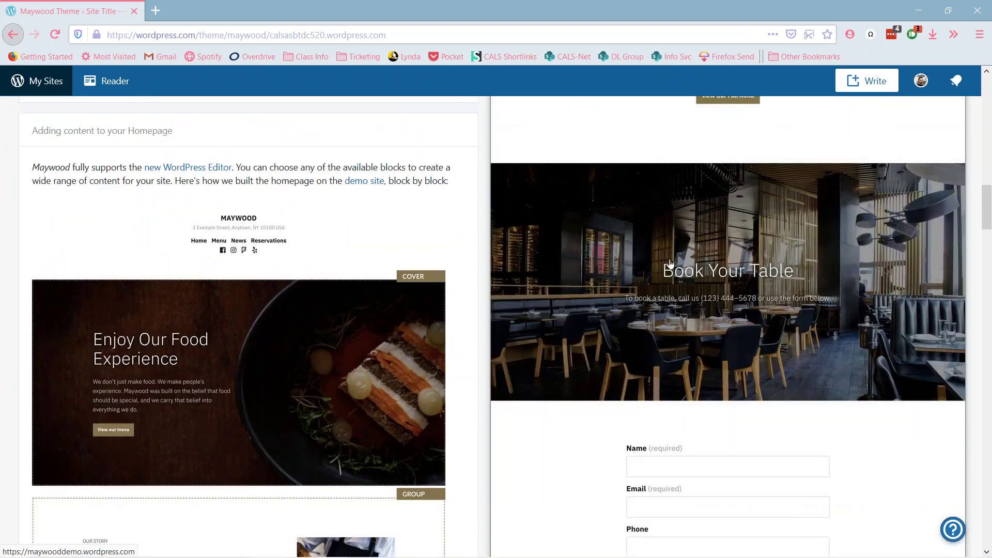
scroll(670, 262, down, 15)
scroll(670, 262, up, 20)
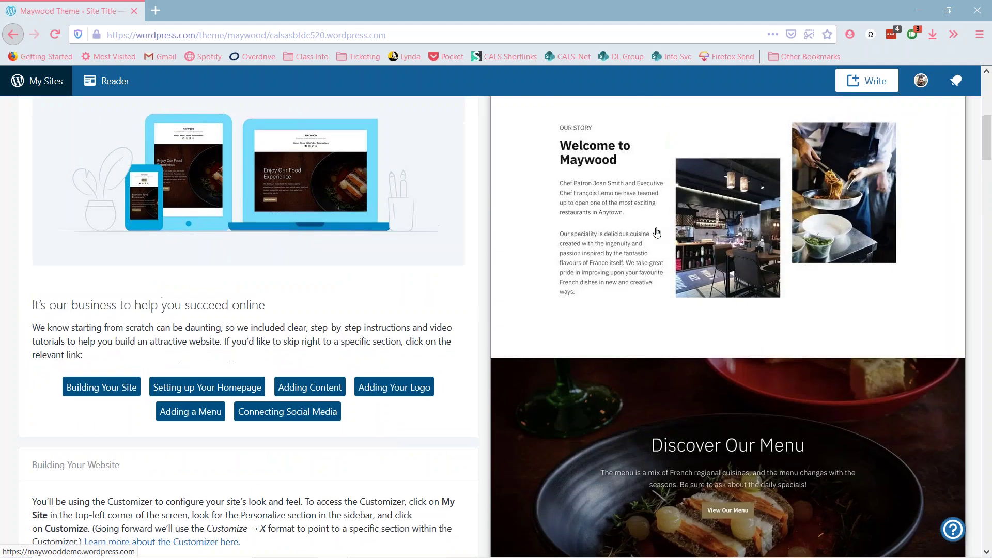
scroll(657, 233, up, 9)
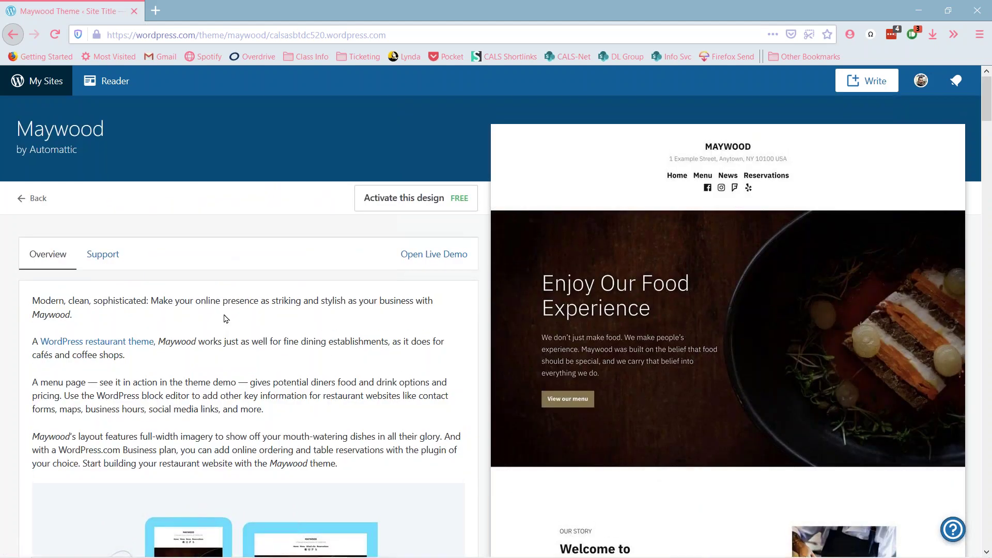
scroll(225, 338, down, 4)
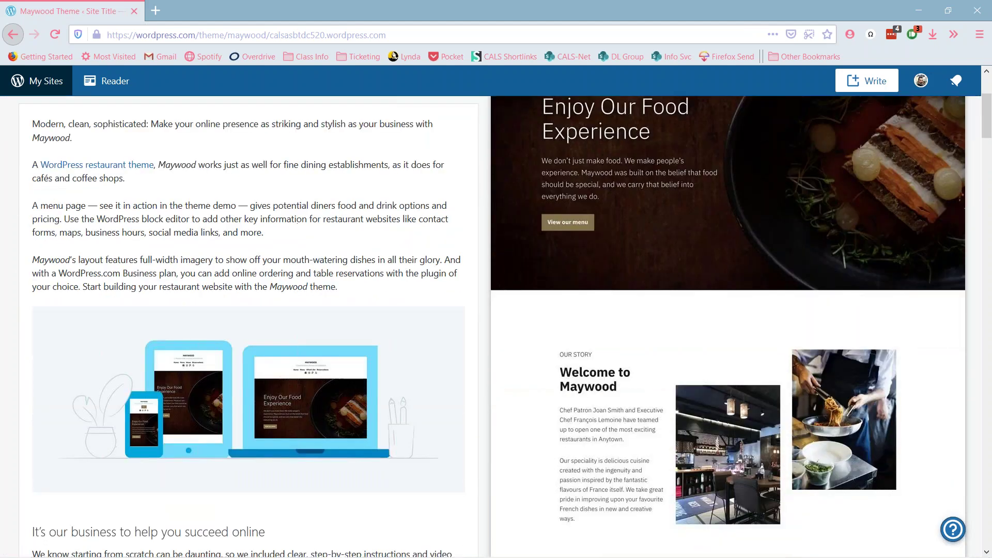
scroll(139, 219, up, 1)
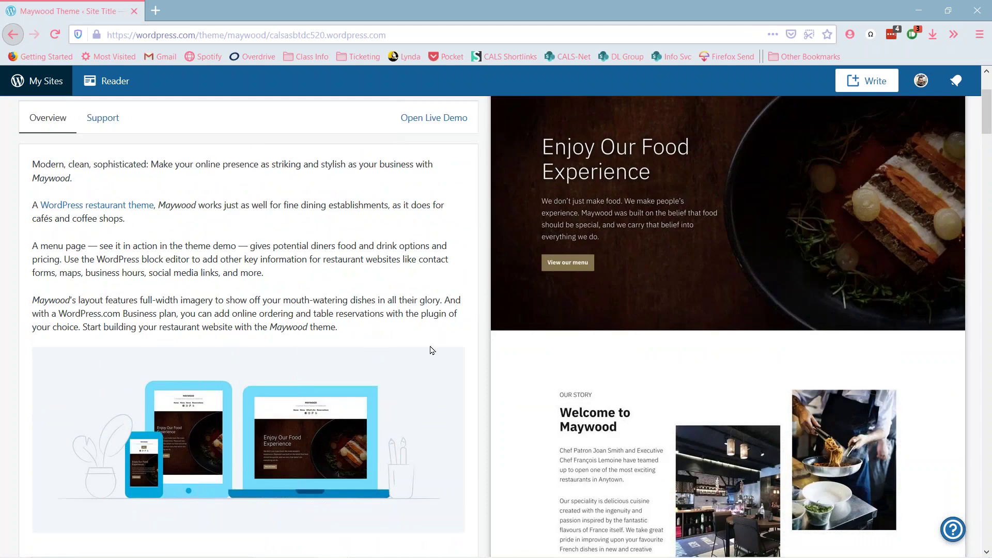
scroll(383, 254, down, 8)
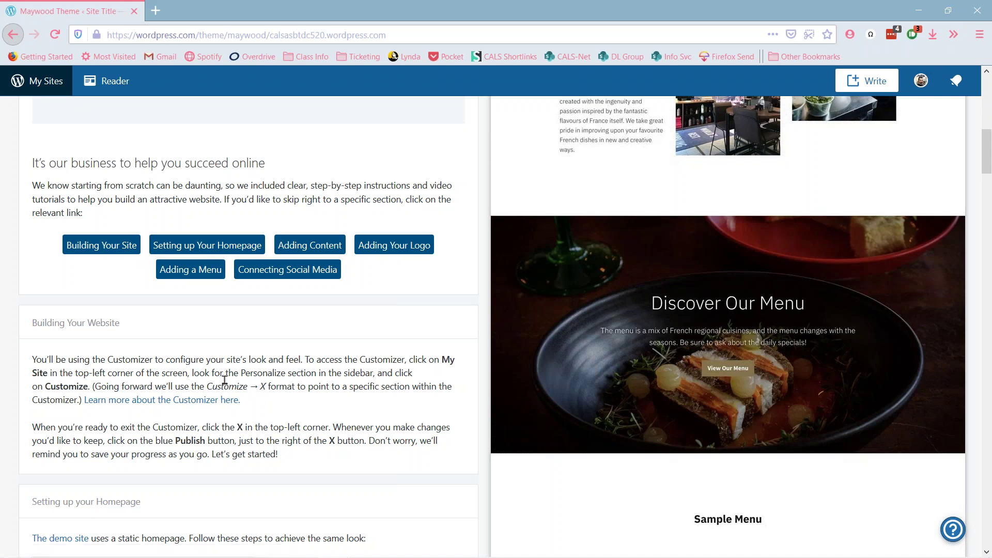
scroll(434, 425, down, 6)
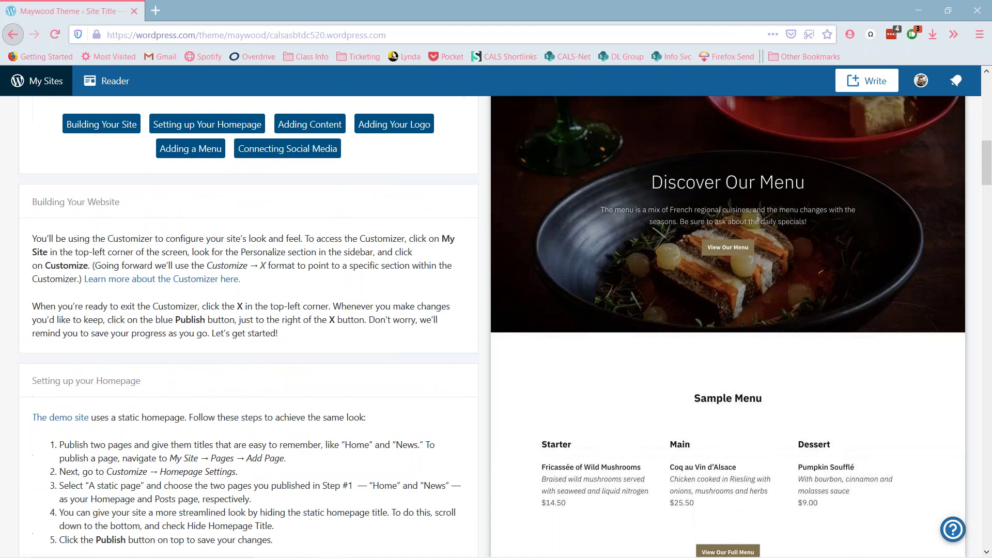
scroll(302, 349, up, 2)
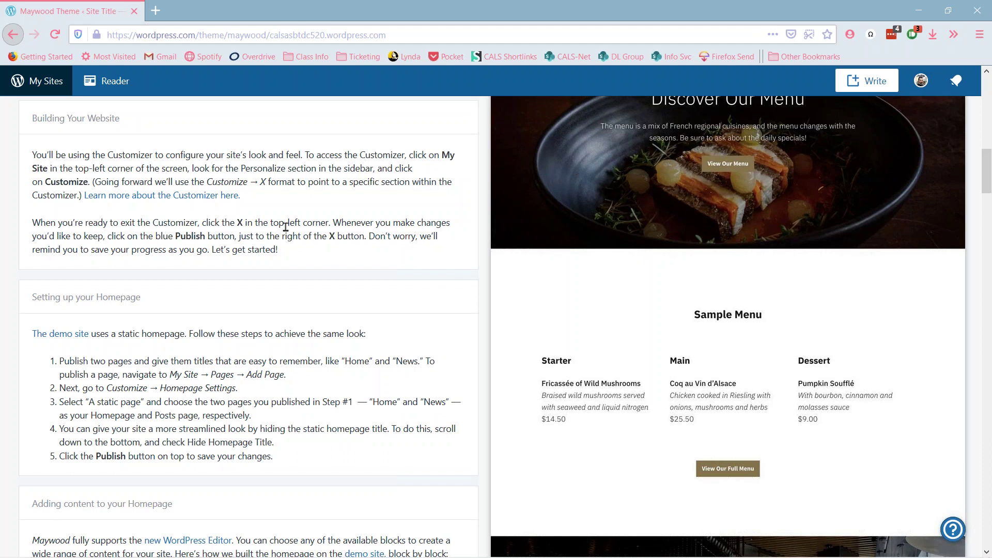
scroll(195, 371, down, 4)
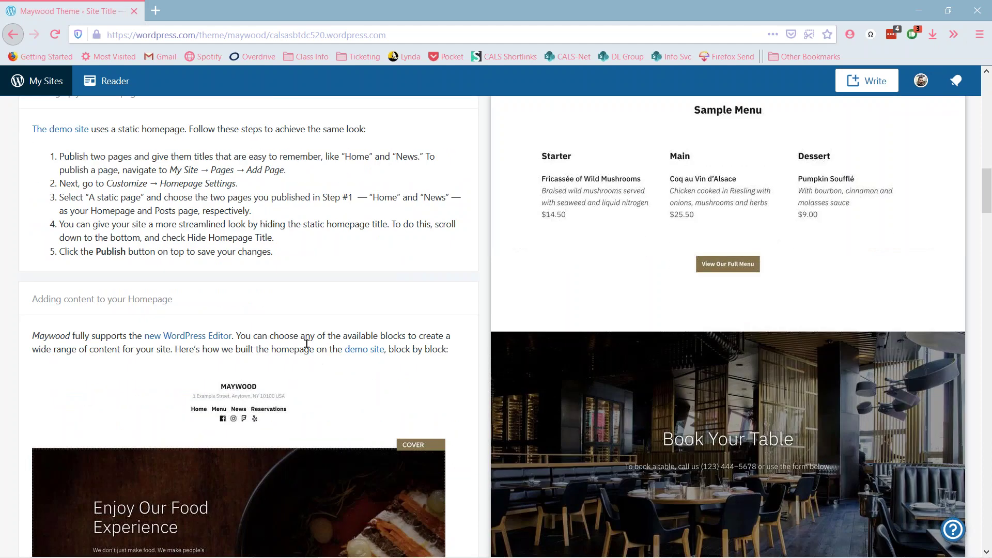
scroll(305, 345, down, 4)
scroll(303, 347, down, 3)
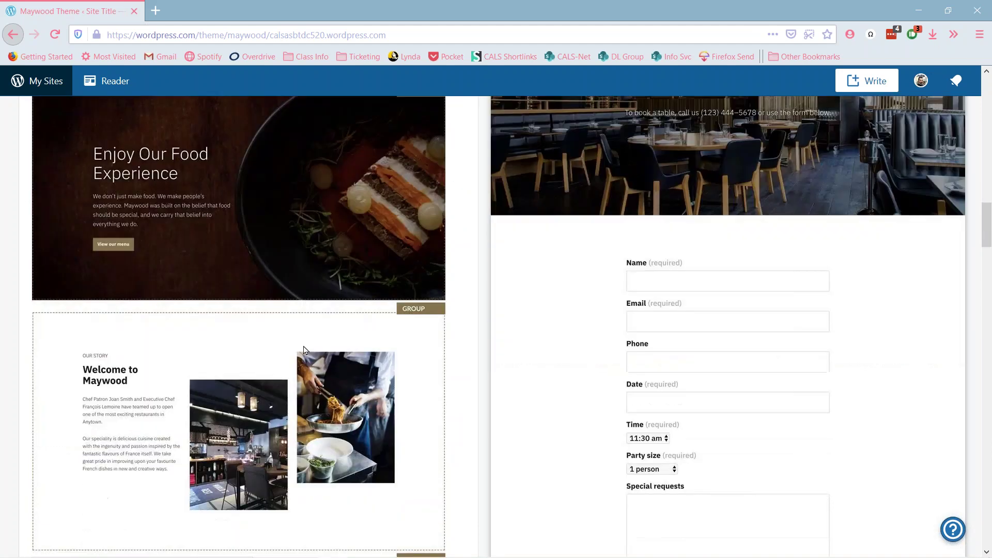
scroll(303, 349, down, 15)
scroll(304, 349, down, 8)
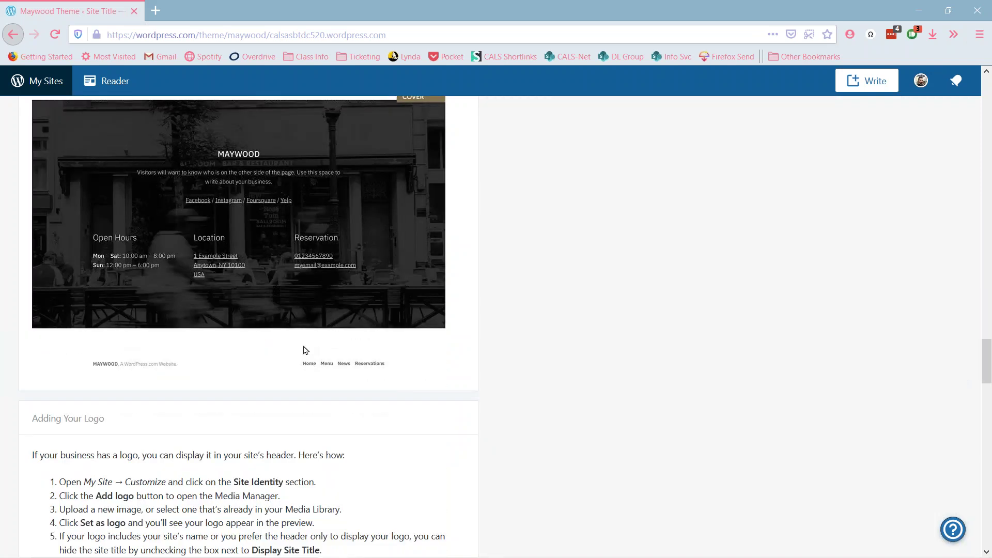
scroll(304, 350, down, 3)
scroll(248, 396, up, 2)
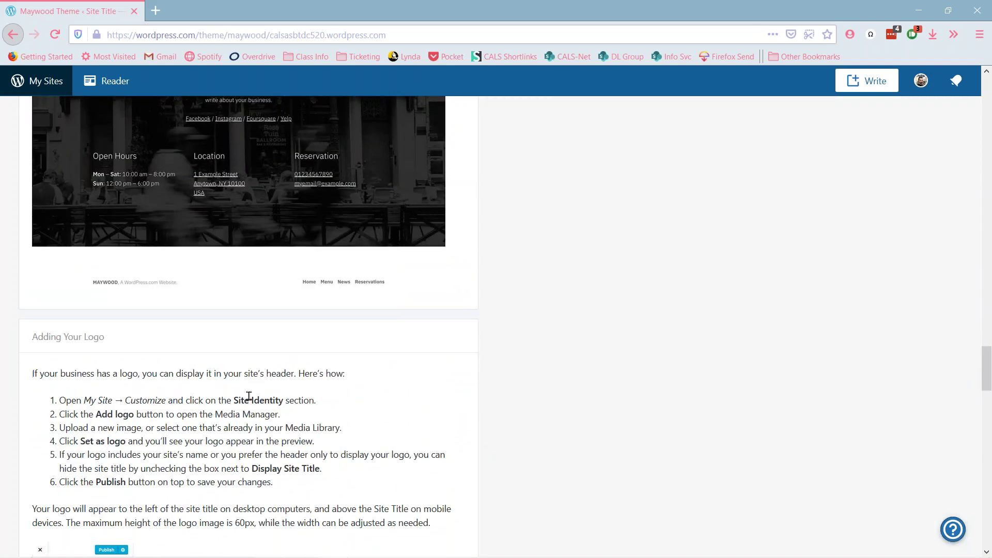
scroll(248, 395, down, 2)
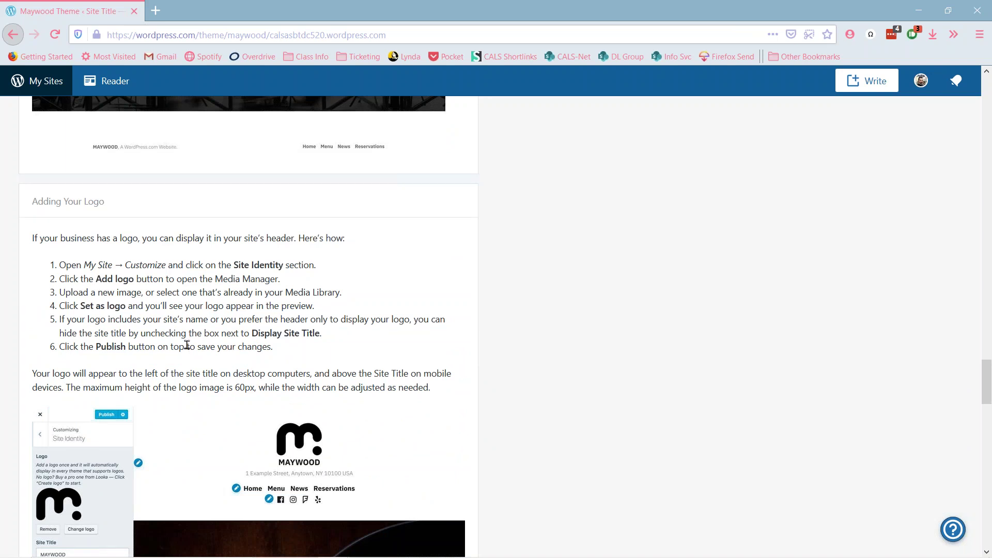
scroll(187, 345, down, 10)
scroll(206, 274, up, 1)
scroll(121, 207, down, 1)
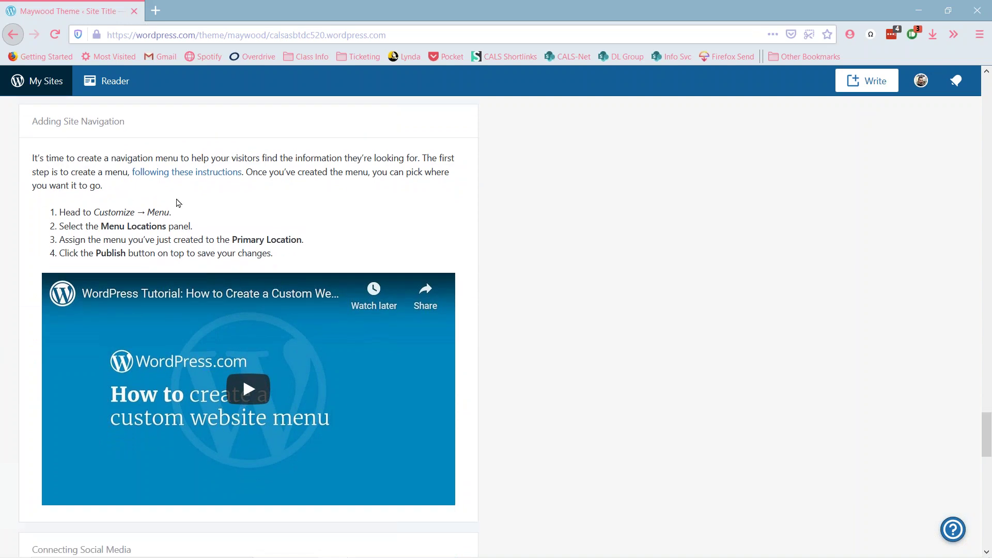
scroll(160, 217, down, 5)
scroll(164, 245, down, 2)
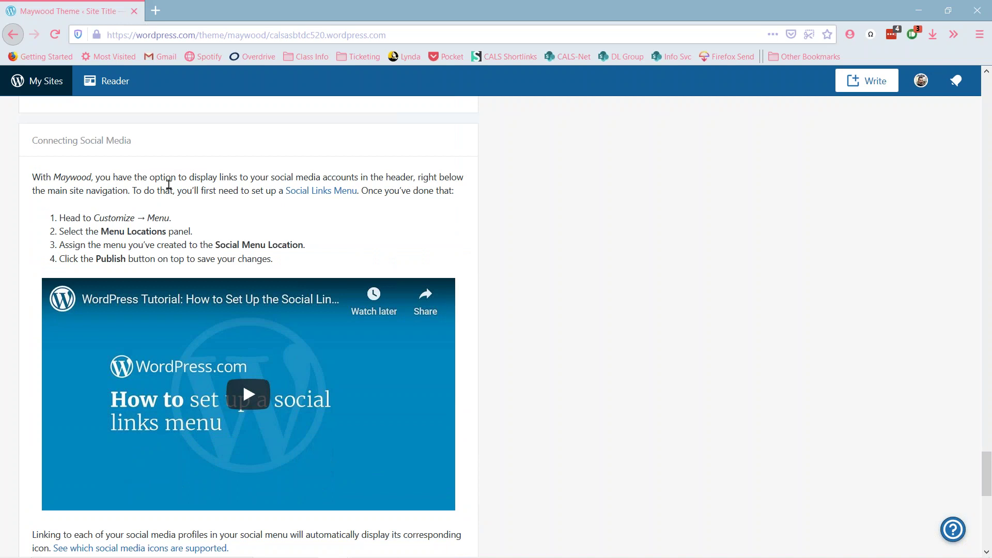
scroll(226, 224, down, 7)
scroll(226, 224, up, 5)
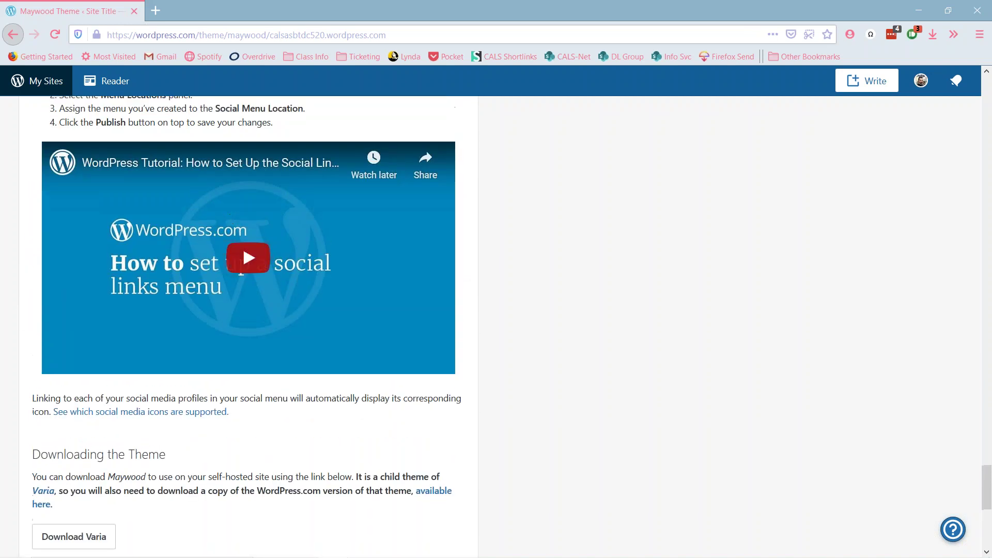
scroll(225, 224, up, 2)
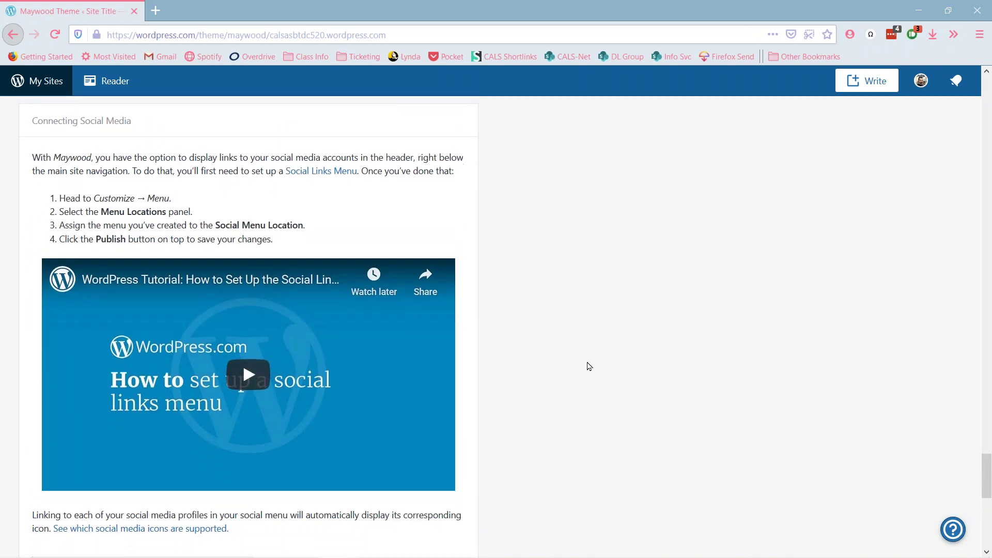
scroll(590, 366, down, 2)
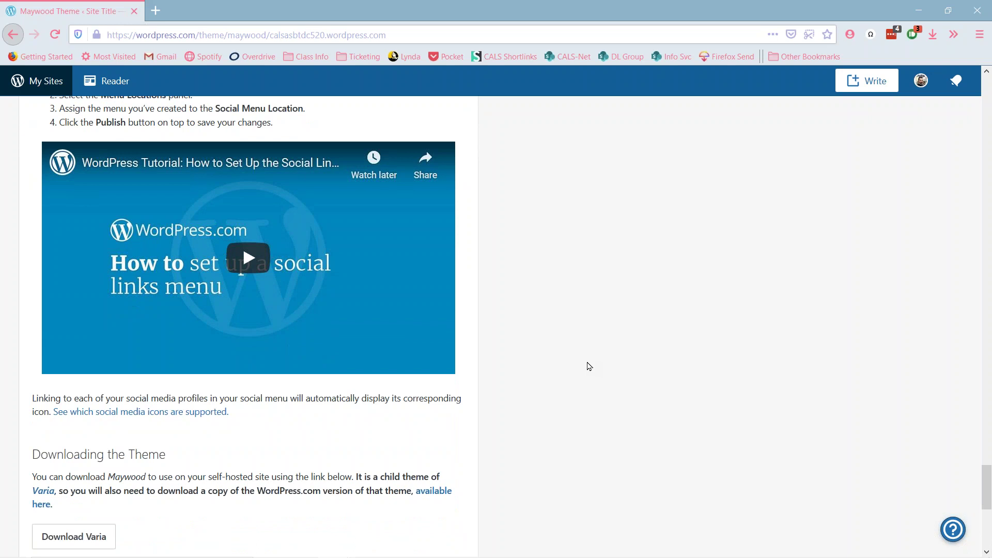
scroll(582, 350, down, 3)
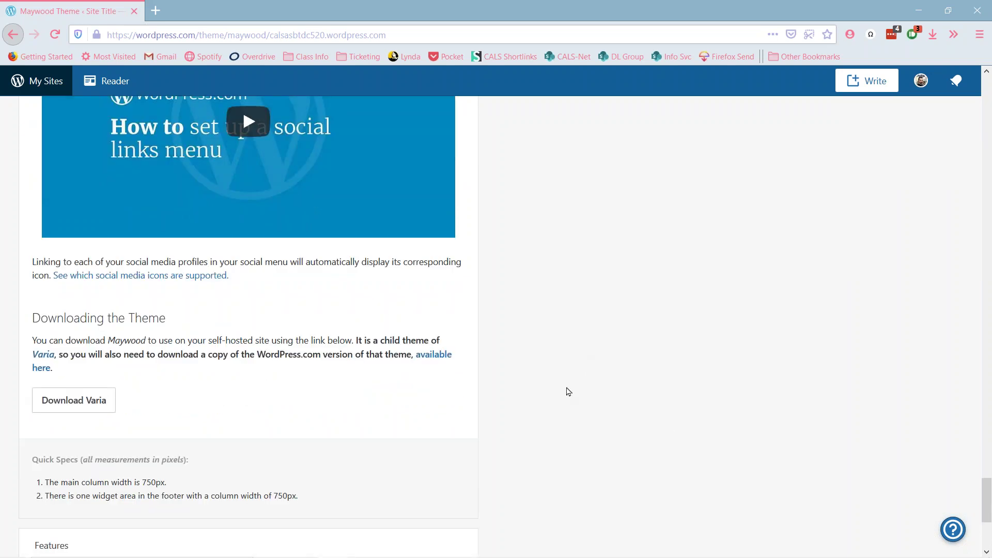
scroll(568, 392, down, 5)
scroll(567, 399, up, 7)
scroll(567, 399, up, 20)
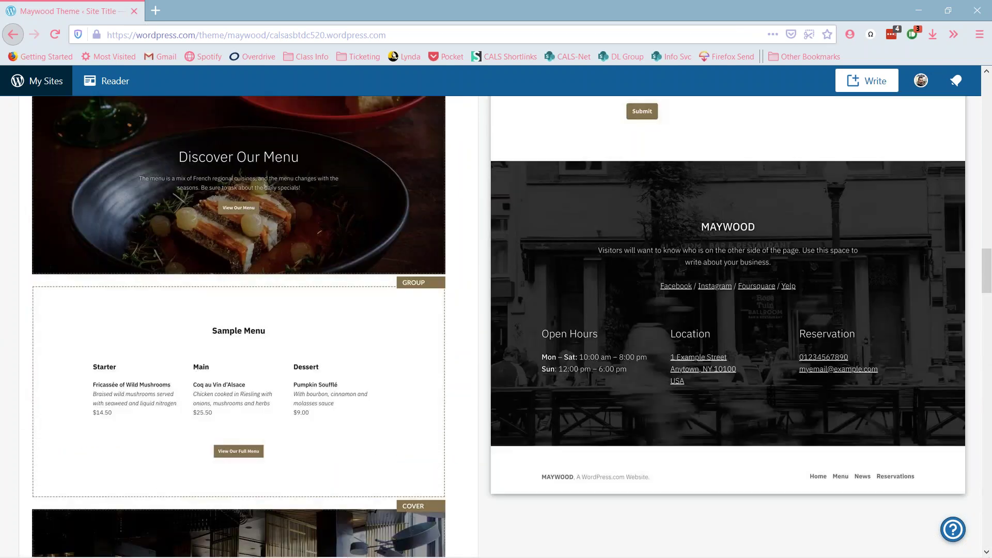
scroll(543, 401, up, 20)
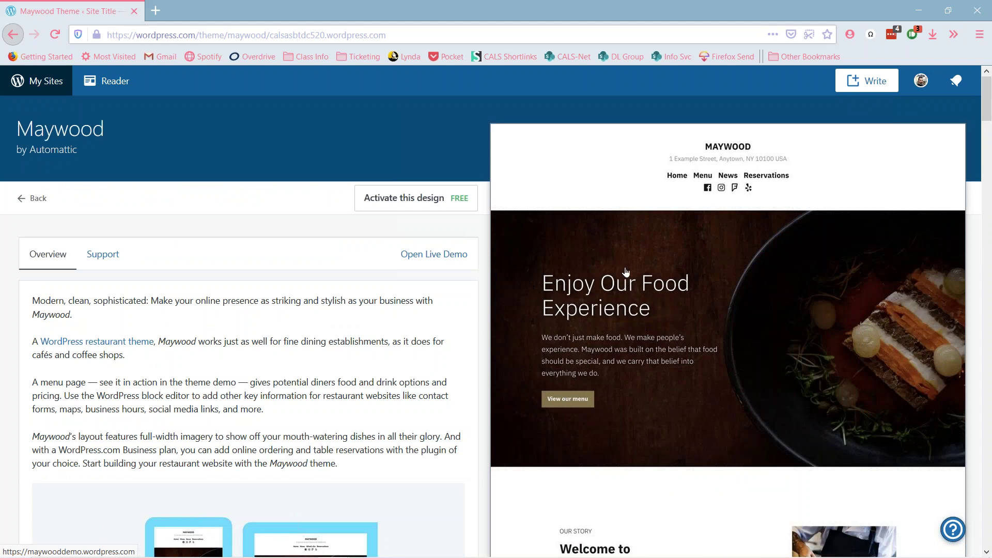
- Launch the Maywood theme's live demo and accept the cookie notice
click(467, 253)
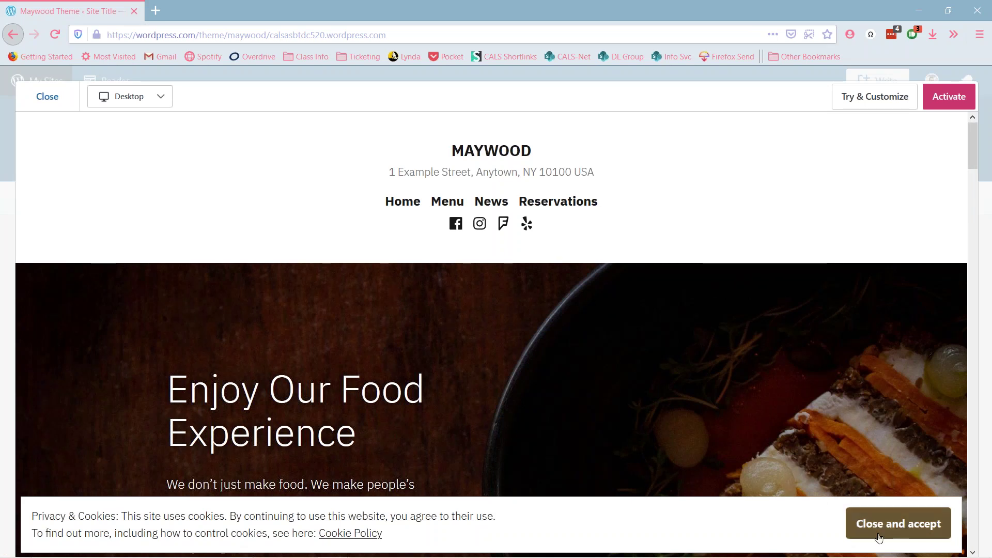
drag(419, 538, 30, 515)
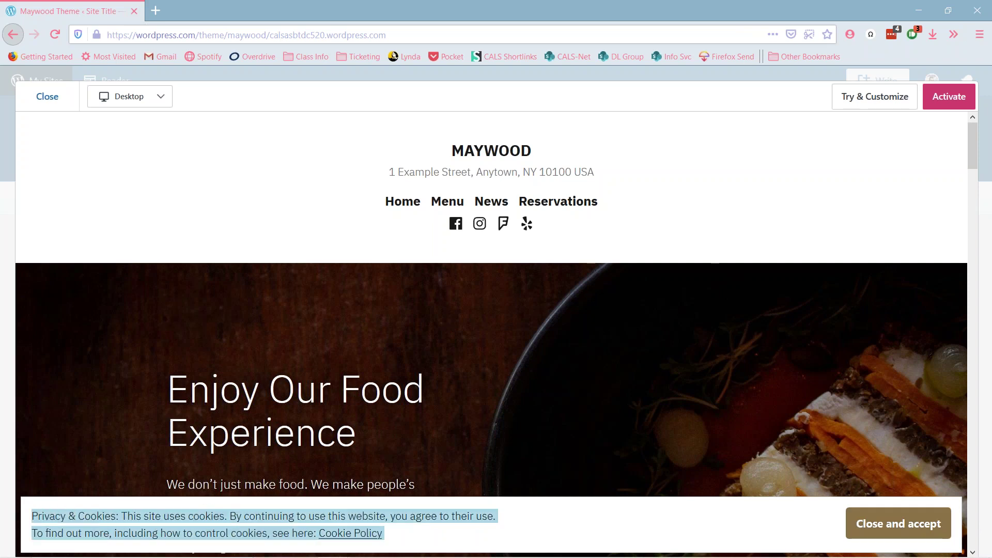
click(466, 533)
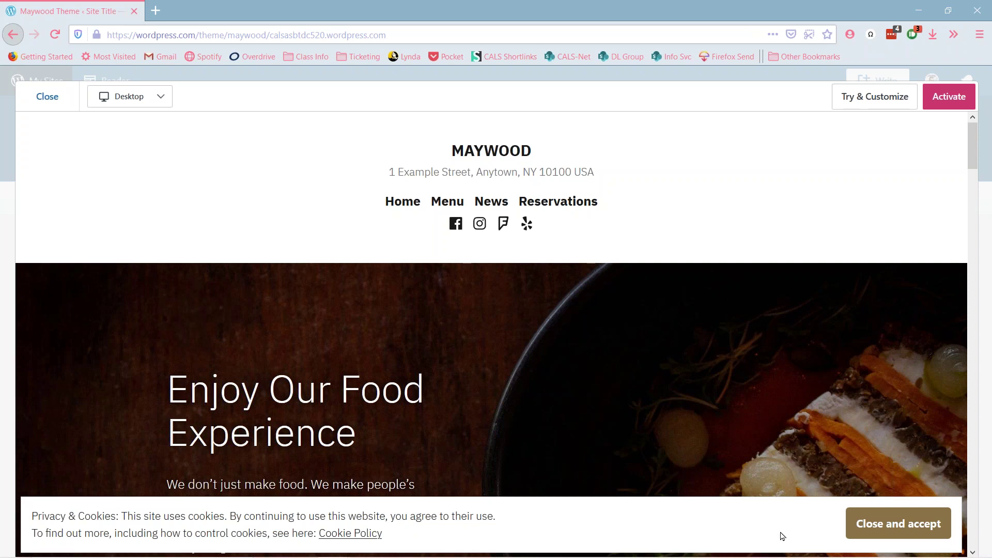
click(868, 524)
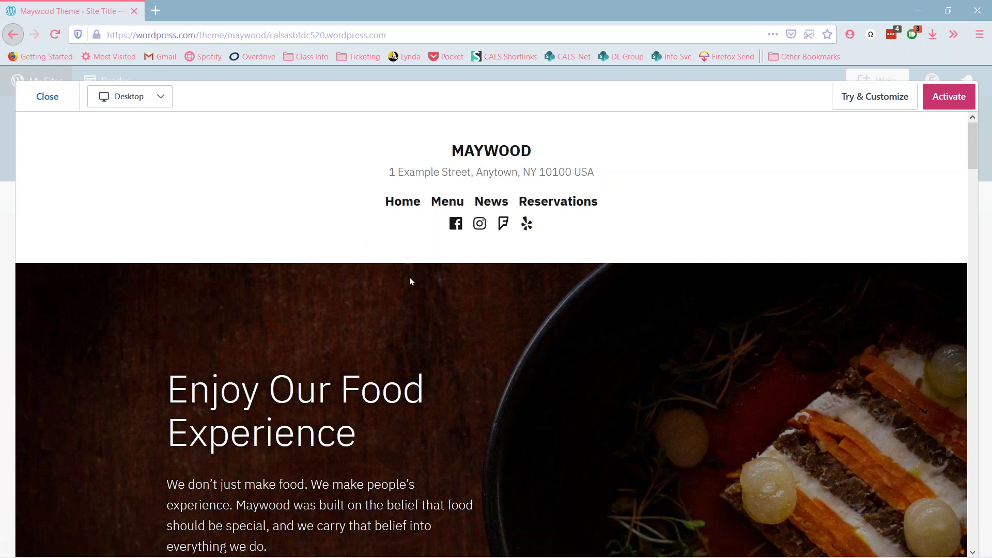
- Scroll through the restaurant demo homepage, 'Enjoy Our Food Experience'
scroll(410, 280, down, 4)
scroll(410, 277, down, 3)
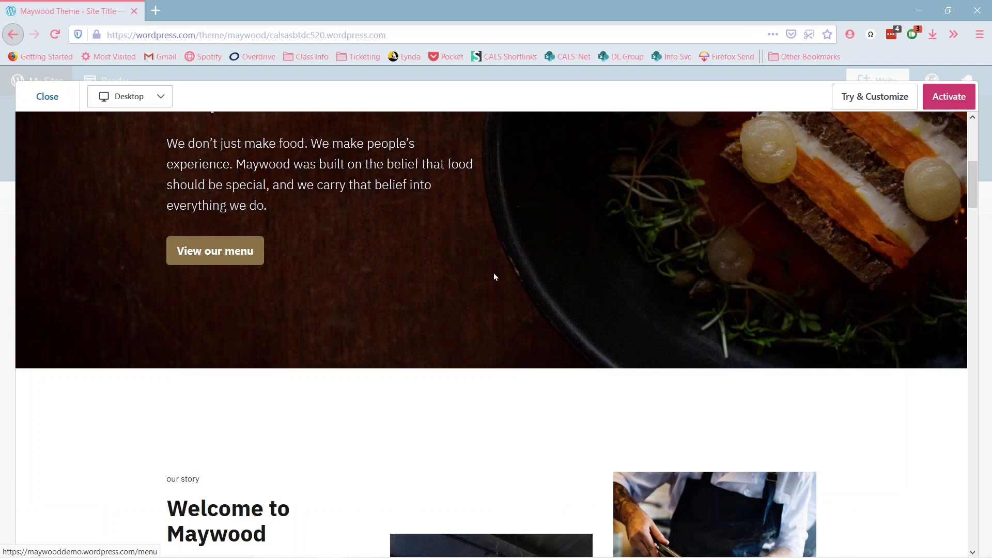
scroll(494, 272, up, 3)
scroll(494, 273, up, 2)
scroll(494, 273, down, 1)
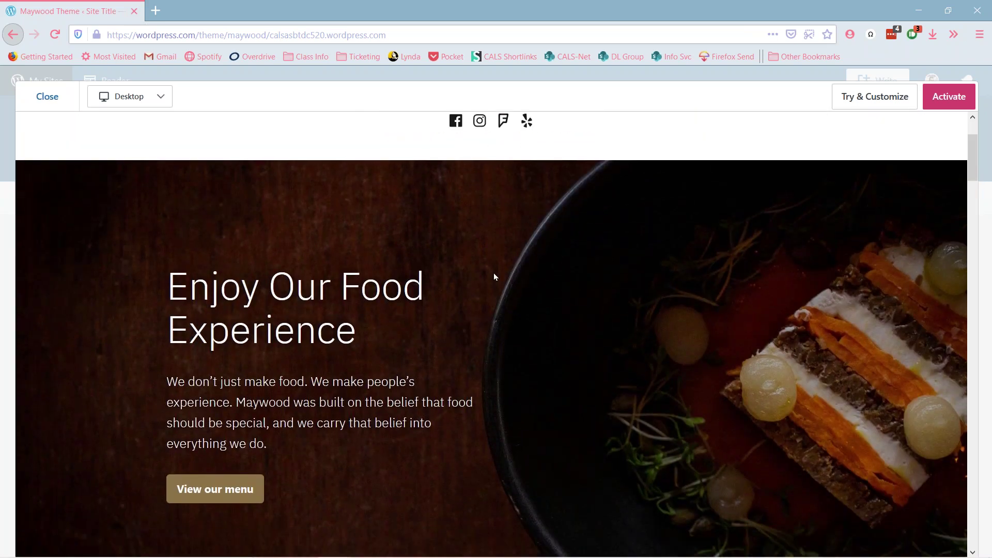
scroll(522, 313, up, 2)
scroll(521, 313, down, 2)
scroll(522, 313, down, 1)
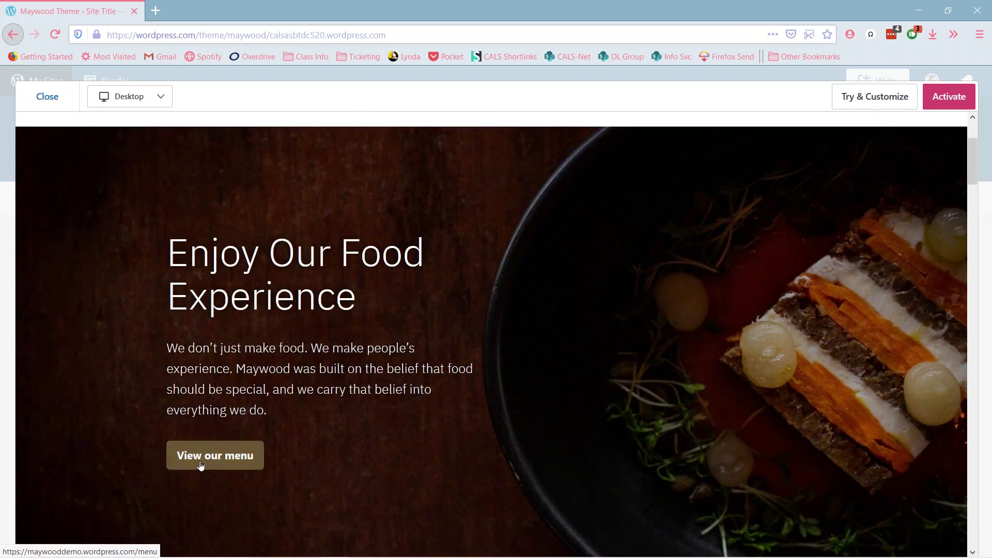
scroll(454, 410, up, 3)
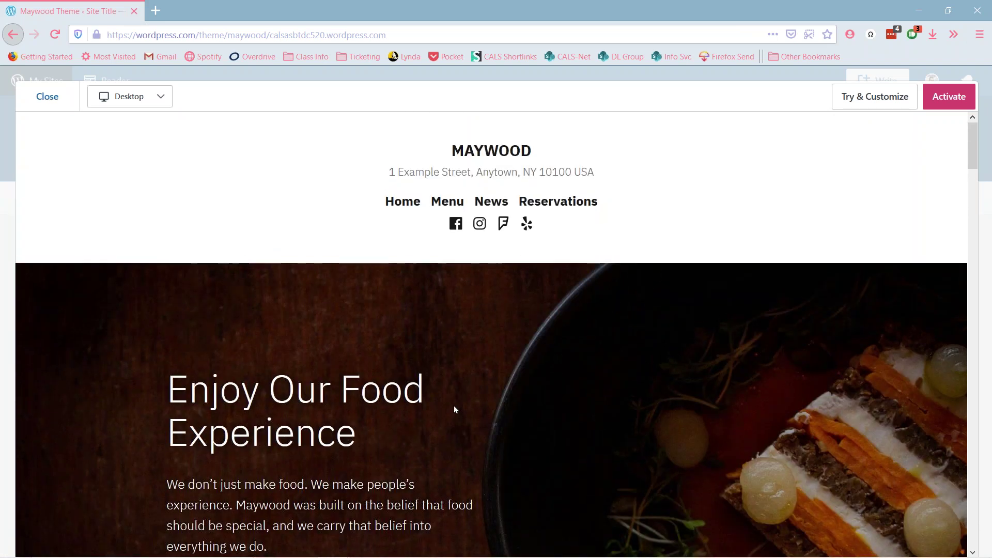
scroll(362, 403, down, 4)
- Browse the demo restaurant's Menu page, then close the Maywood live preview
click(265, 395)
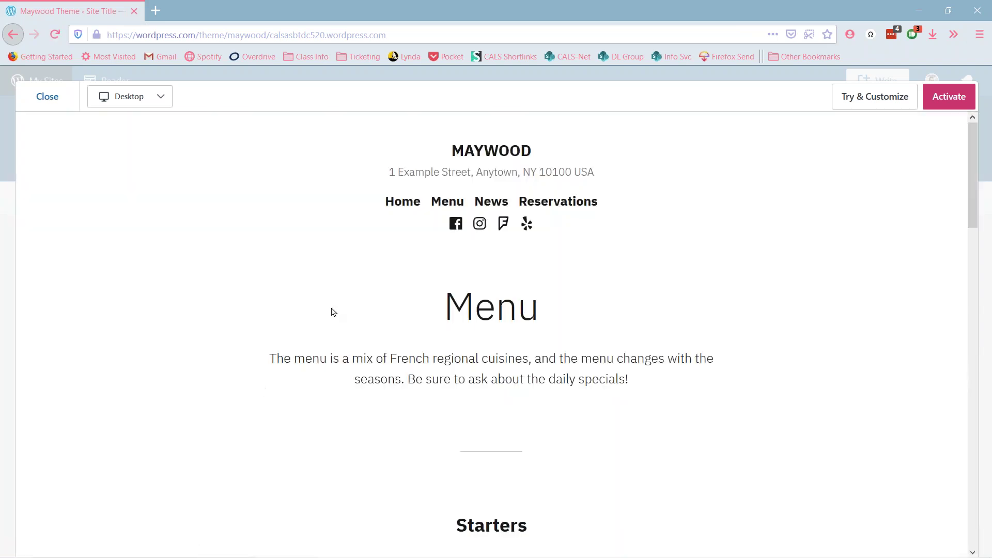
scroll(554, 304, down, 15)
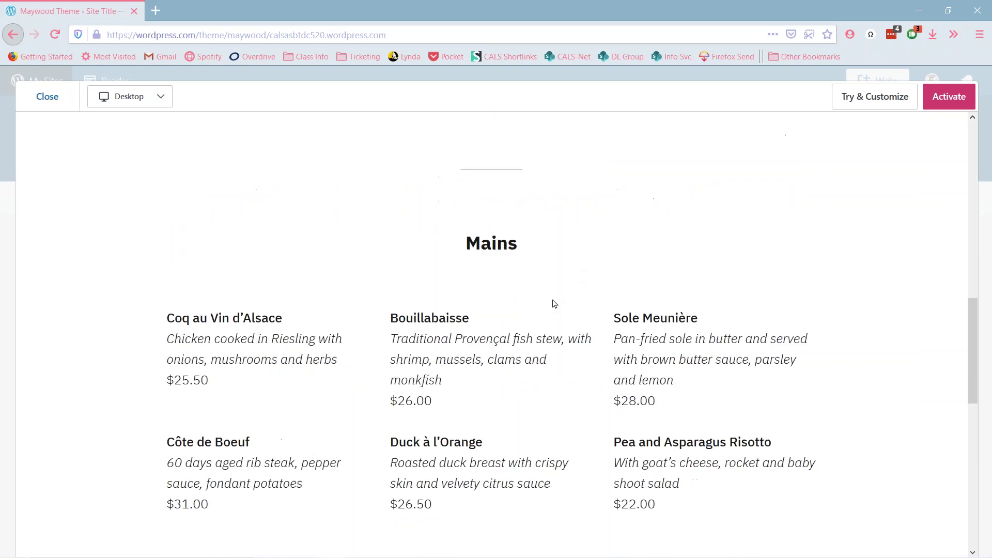
scroll(554, 304, up, 10)
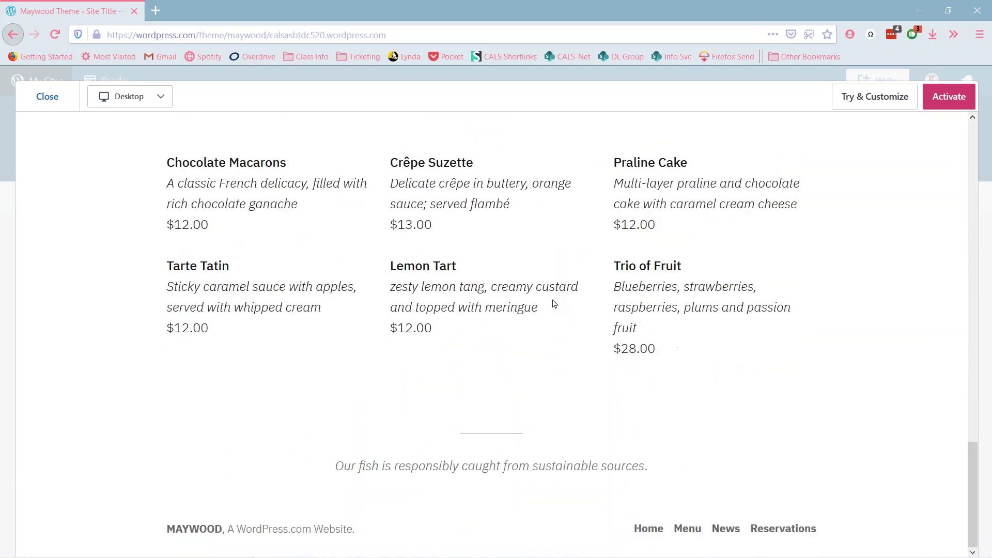
scroll(554, 303, up, 10)
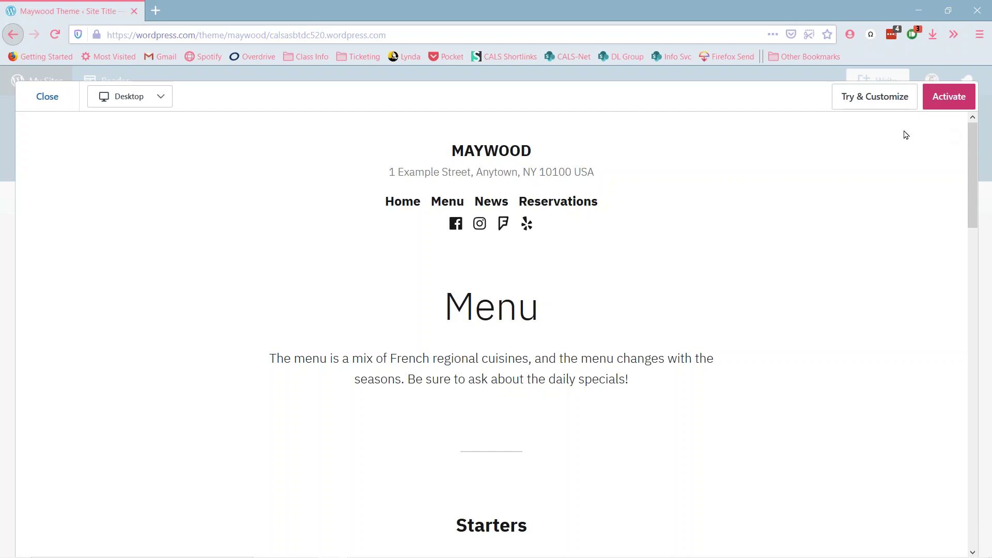
click(72, 104)
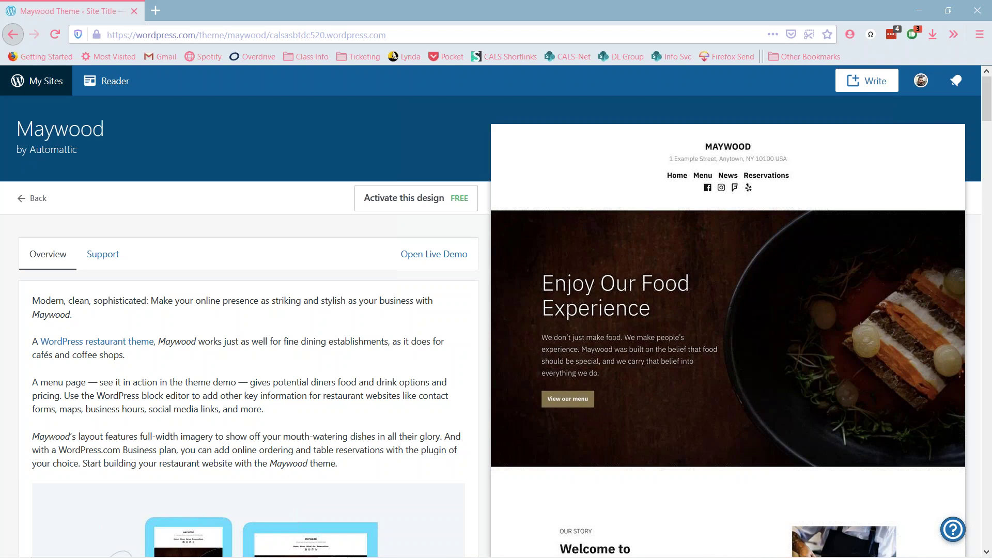
- Leave the Maywood details page for the site's Themes gallery
click(27, 203)
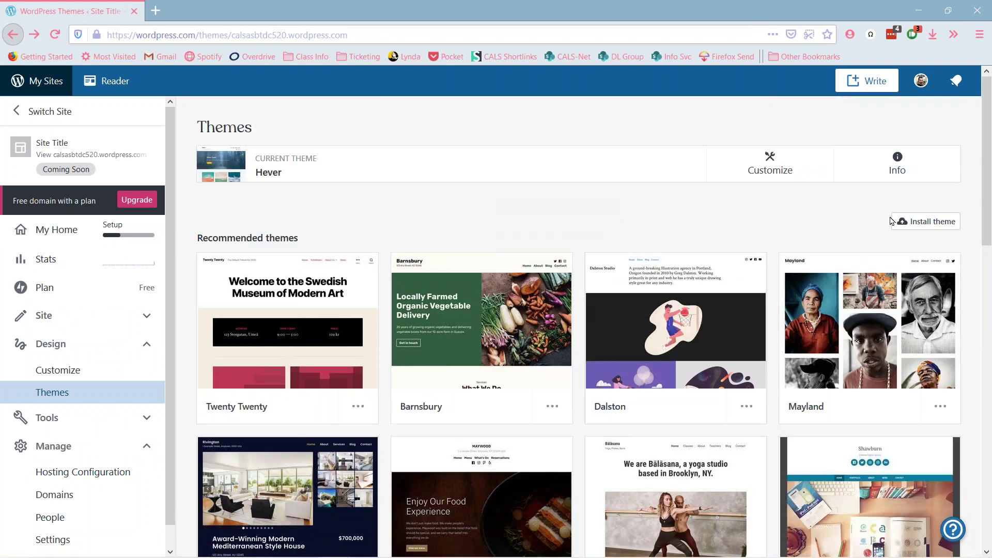
- Show all themes and browse Advanced Themes like Twenty Nineteen, Business and Radcliffe 2
scroll(711, 257, down, 10)
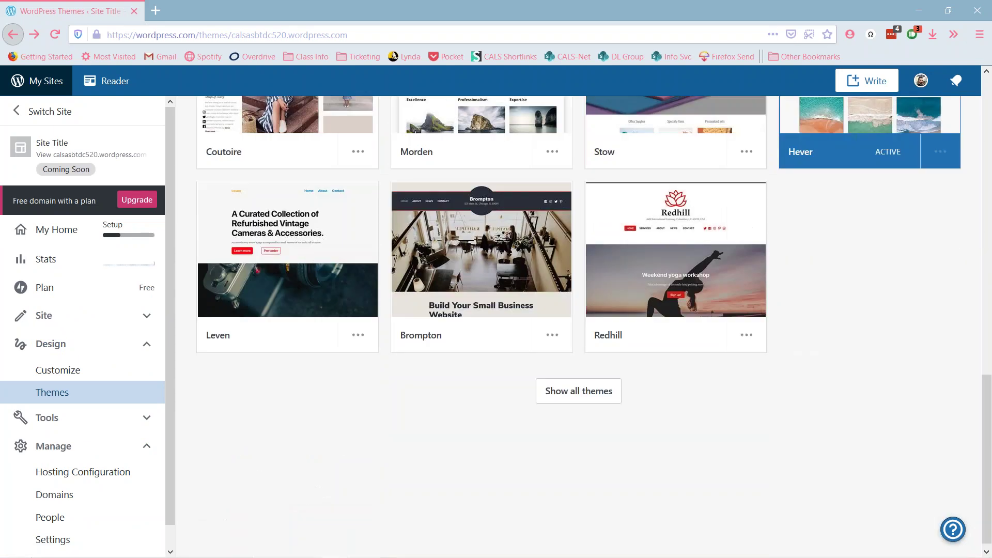
click(597, 460)
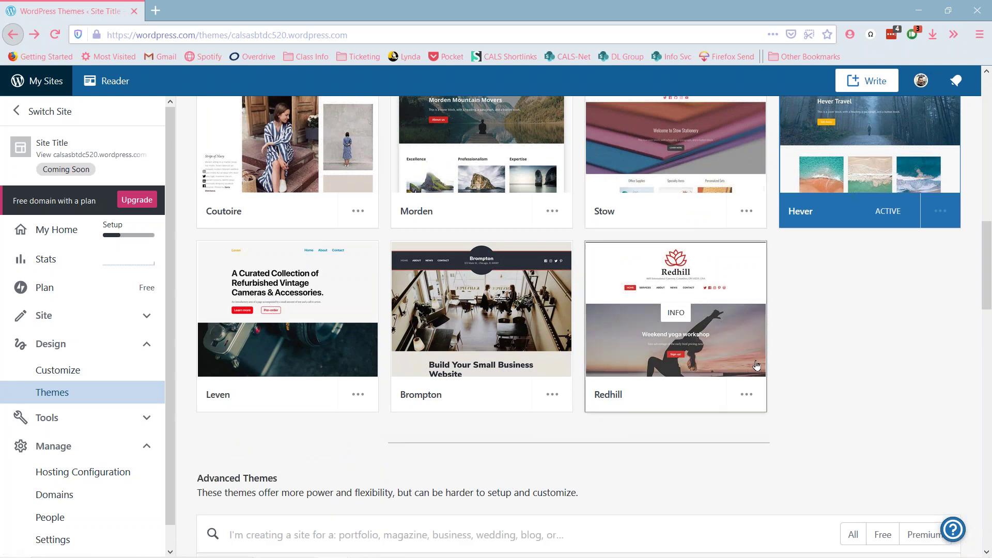
scroll(833, 358, down, 4)
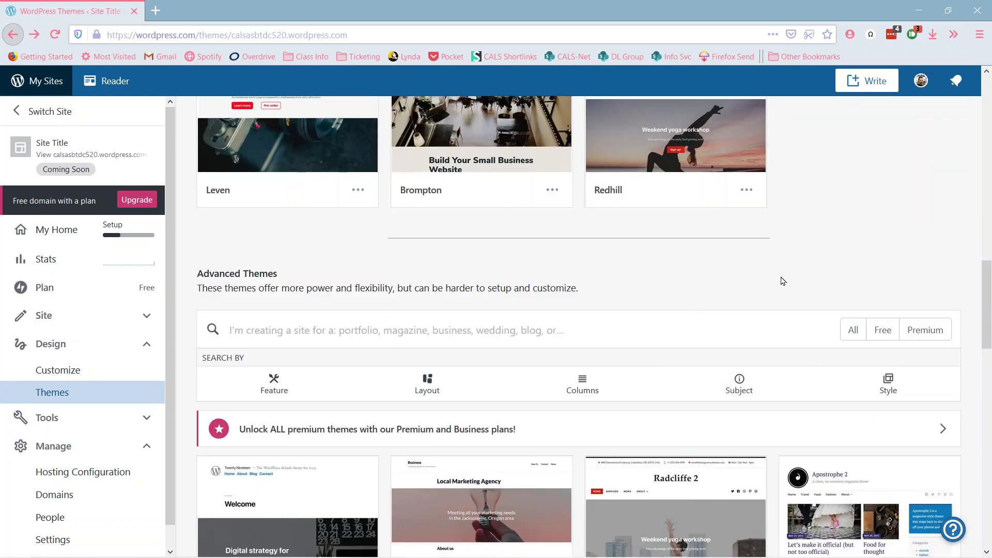
scroll(798, 271, up, 15)
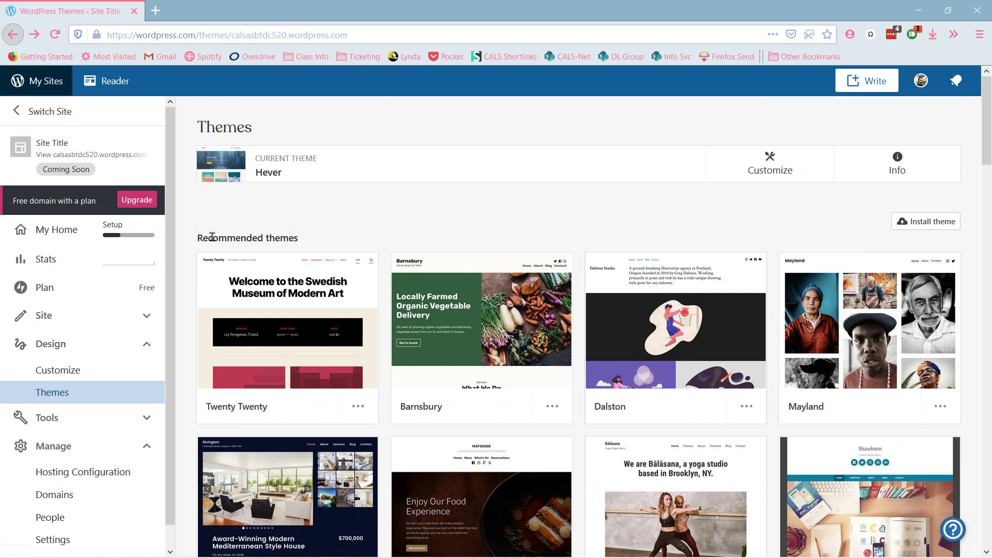
scroll(570, 292, down, 6)
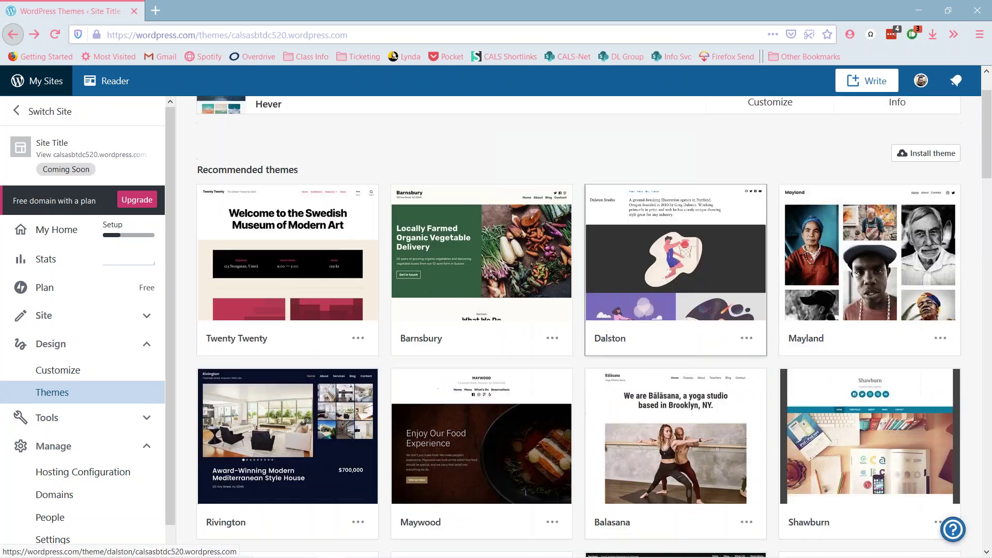
scroll(570, 292, down, 4)
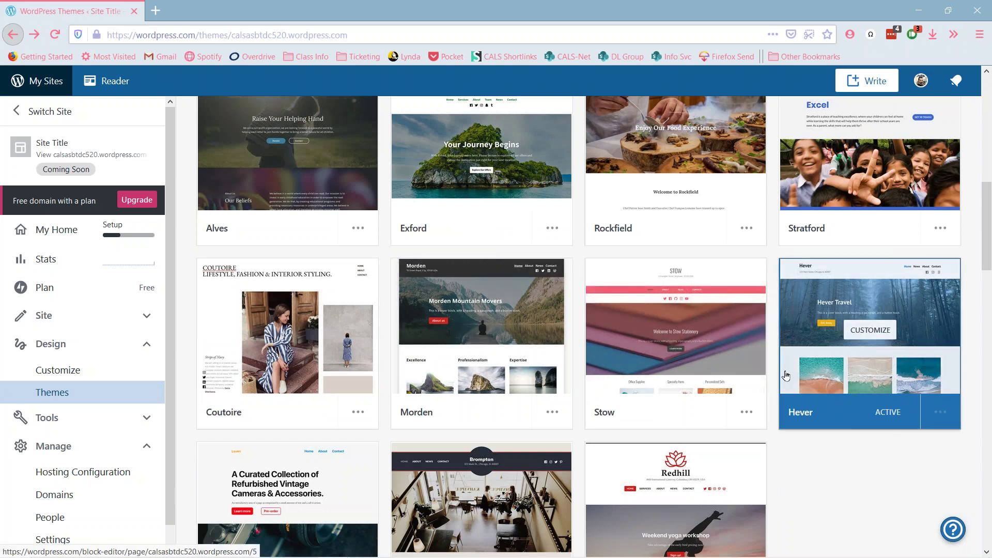
scroll(828, 385, down, 3)
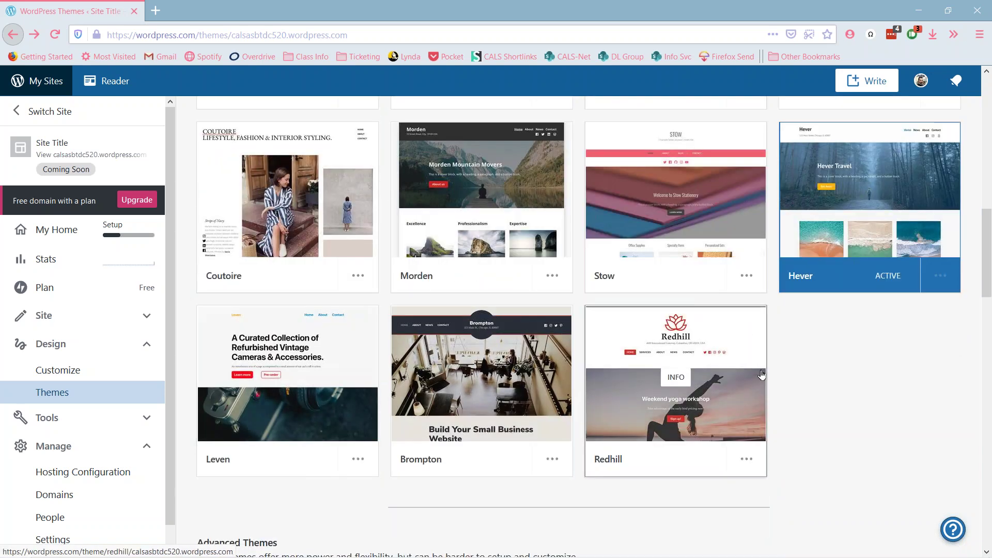
scroll(817, 358, down, 6)
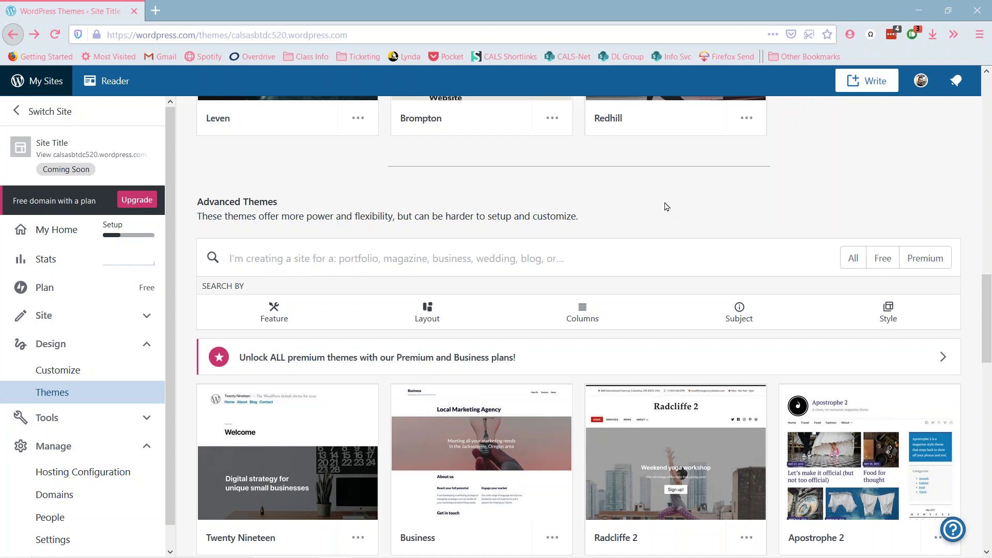
scroll(665, 206, down, 1)
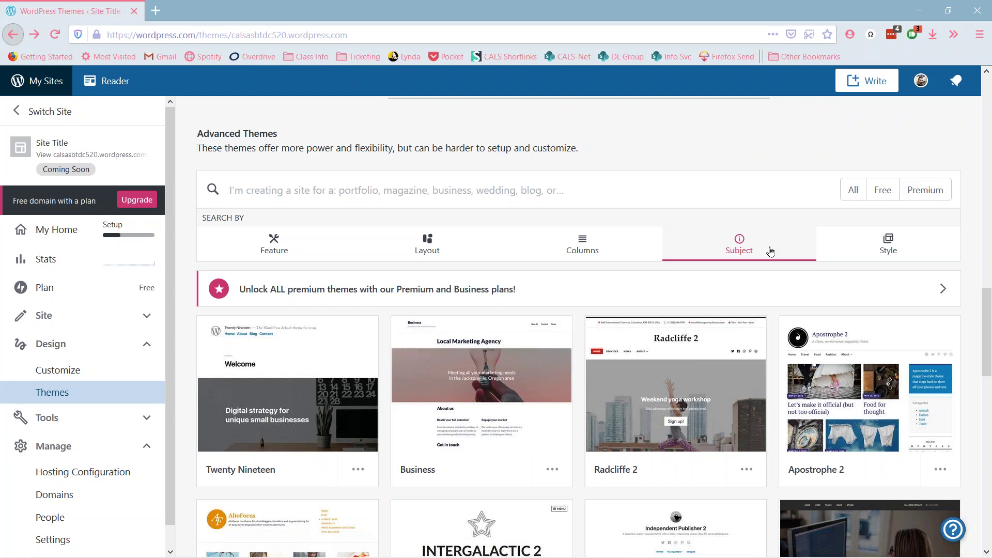
scroll(730, 249, down, 4)
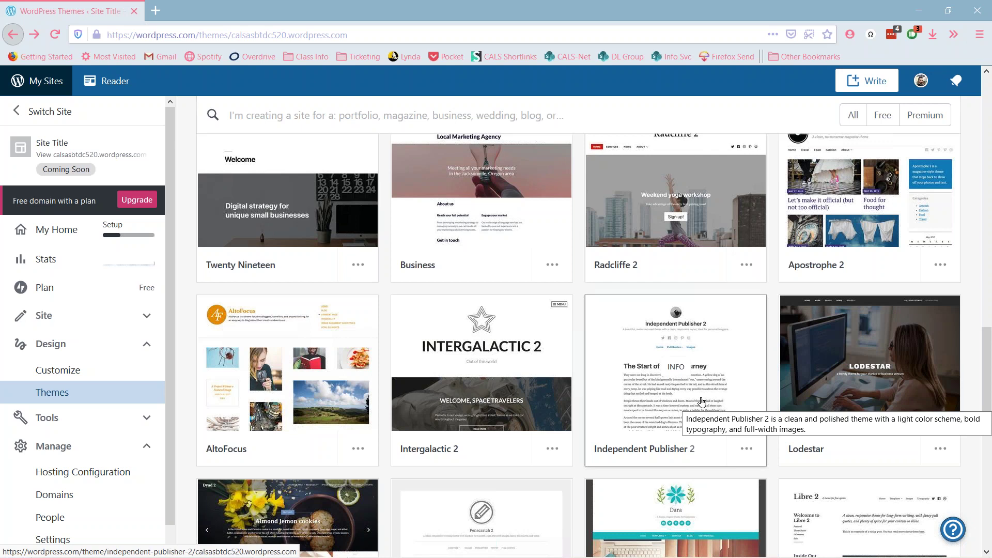
scroll(702, 402, down, 10)
scroll(701, 393, up, 3)
scroll(701, 393, down, 10)
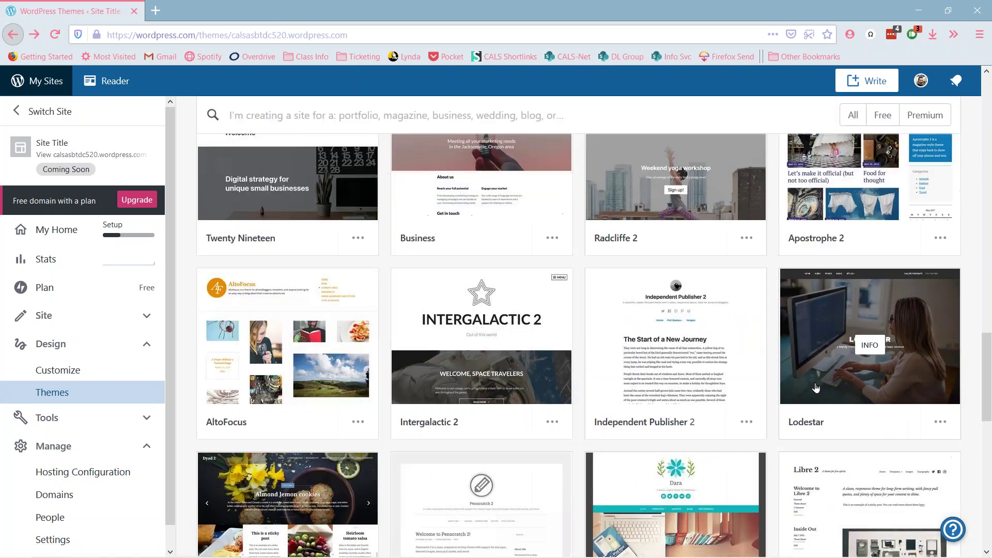
scroll(687, 434, down, 15)
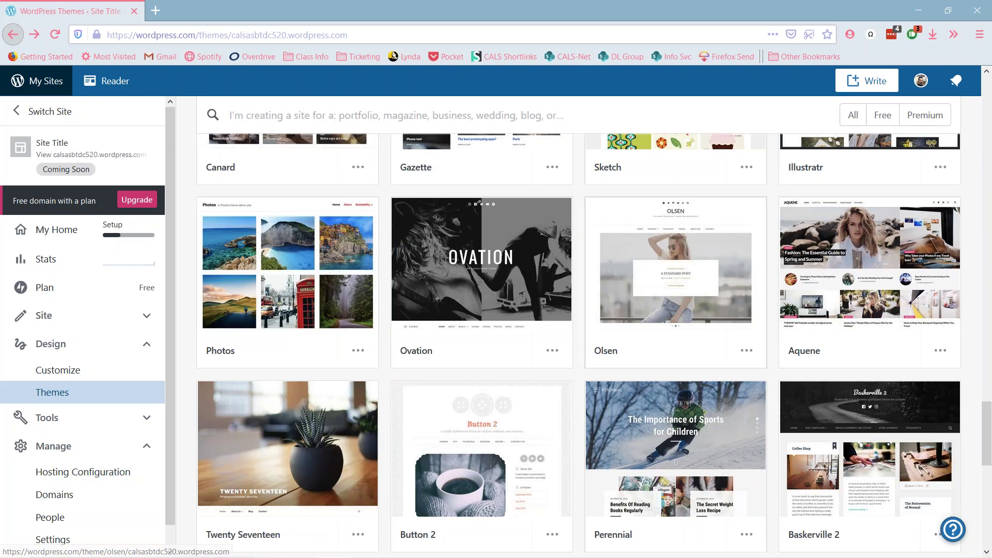
scroll(675, 465, up, 8)
scroll(675, 465, down, 10)
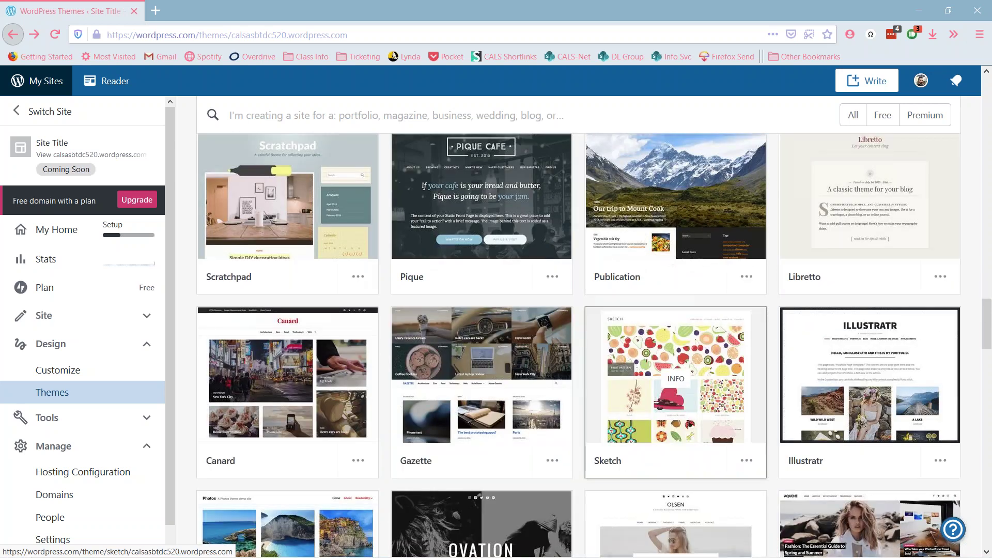
scroll(697, 385, down, 1)
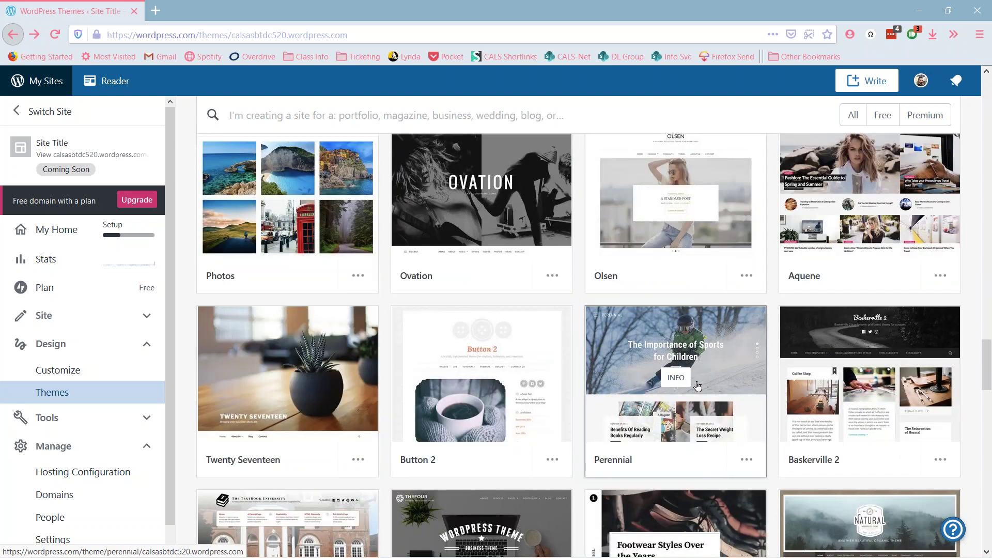
scroll(697, 385, down, 15)
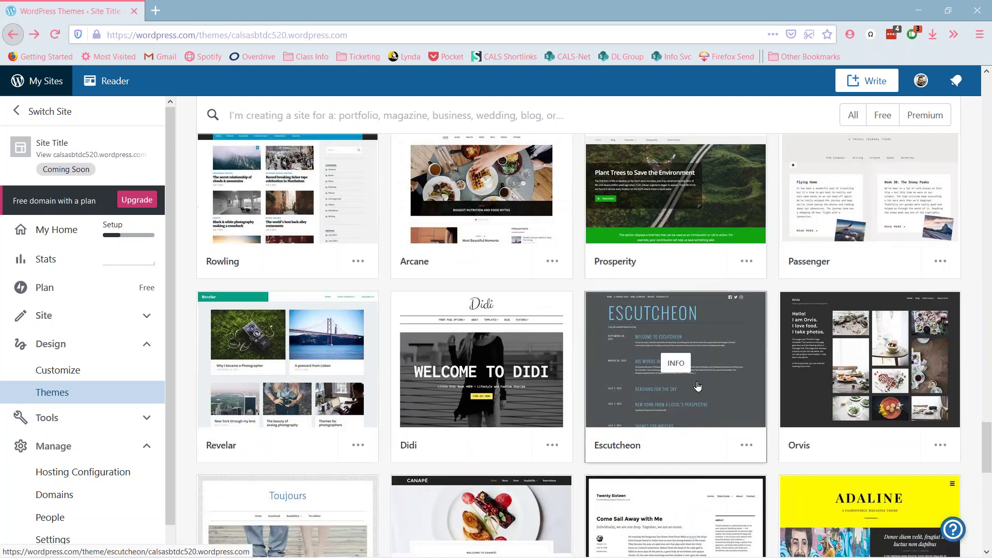
scroll(697, 385, down, 2)
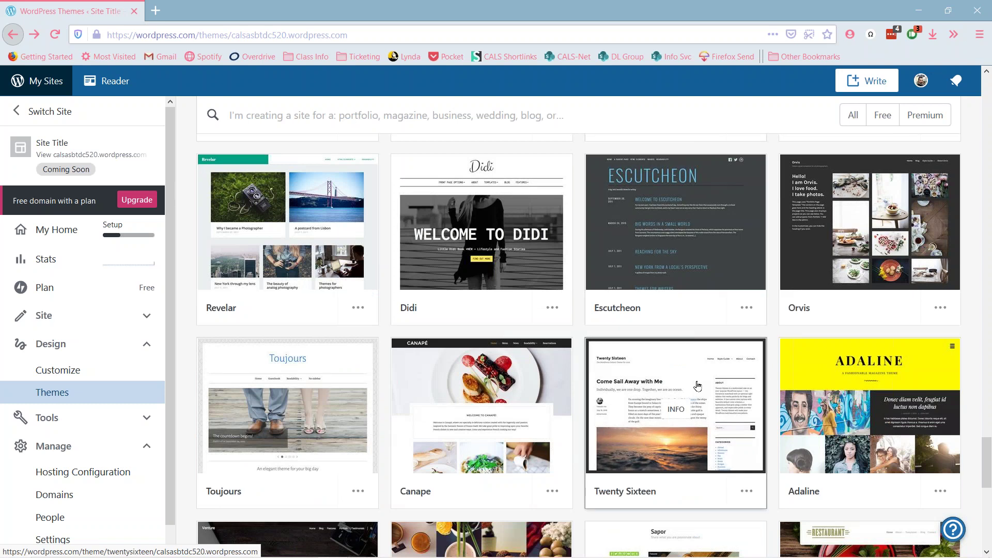
scroll(697, 386, up, 20)
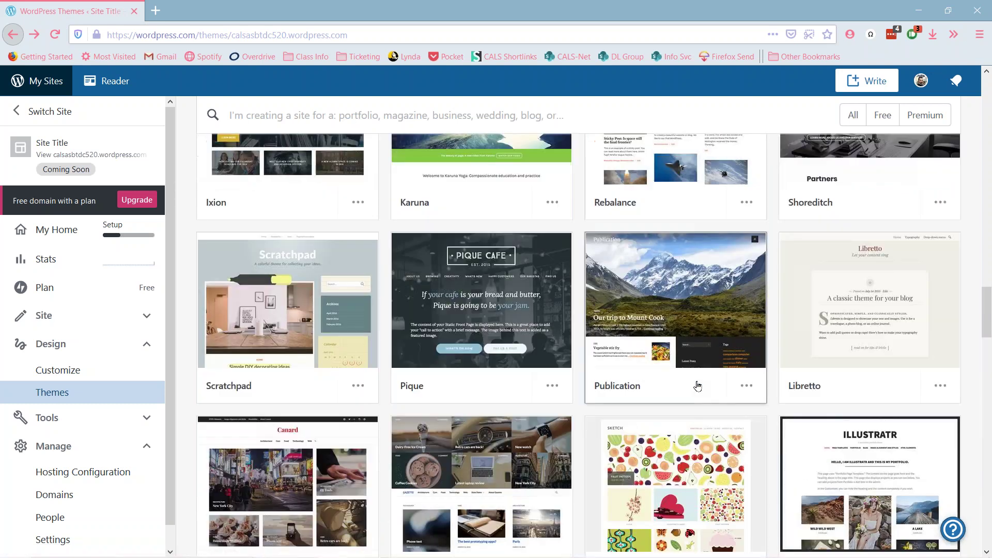
scroll(697, 385, up, 8)
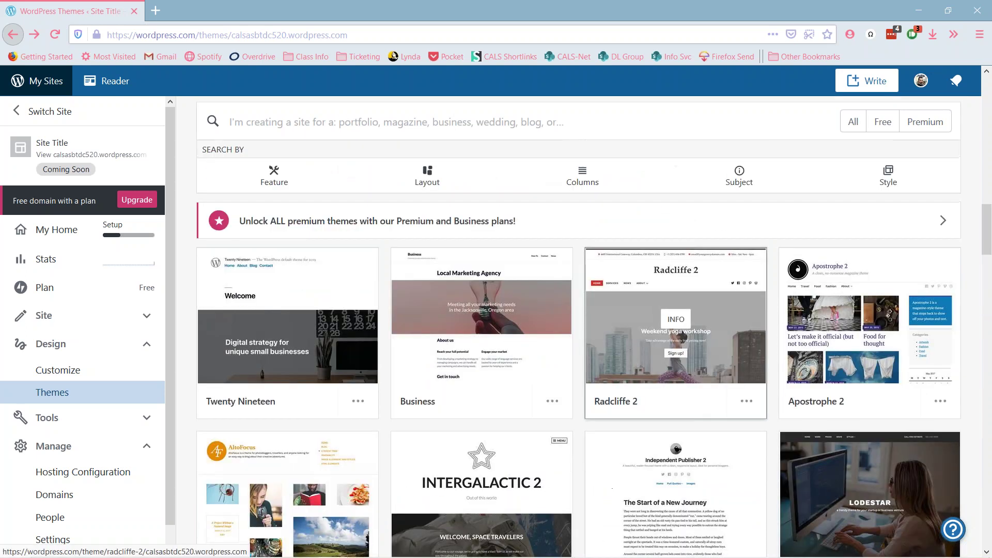
scroll(676, 331, up, 2)
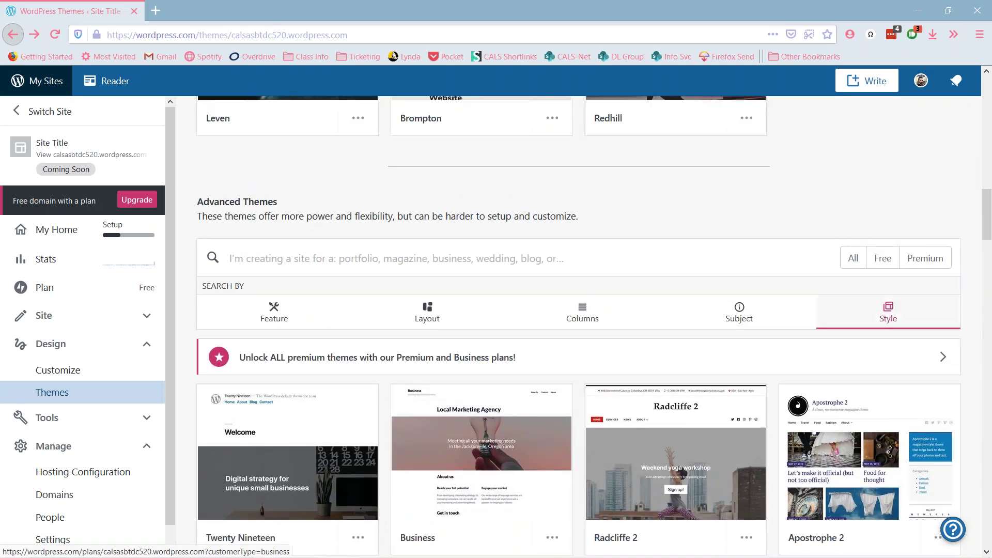
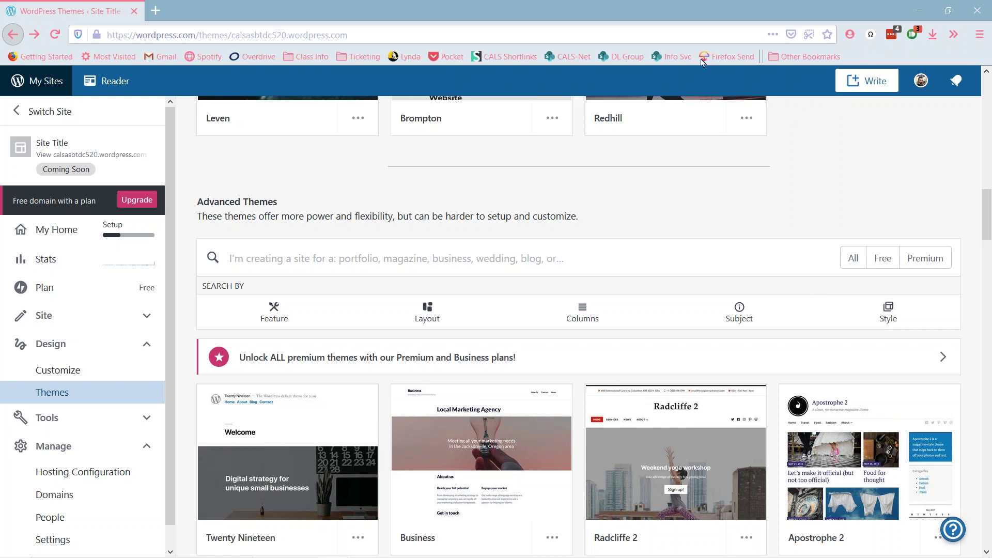
- Open unsplash.com in a new Firefox tab using the address autocomplete
click(156, 11)
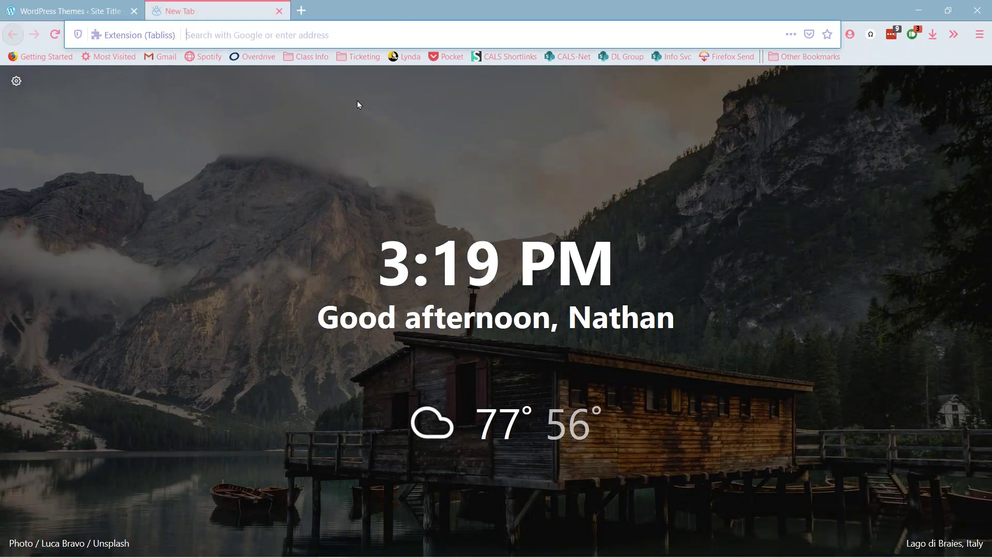
text(unsplash.com/)
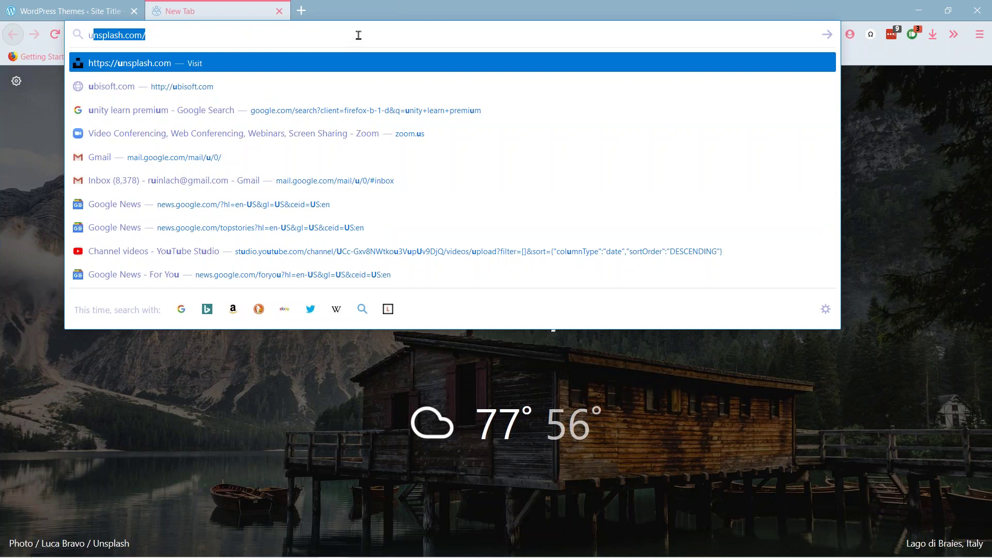
key(Right)
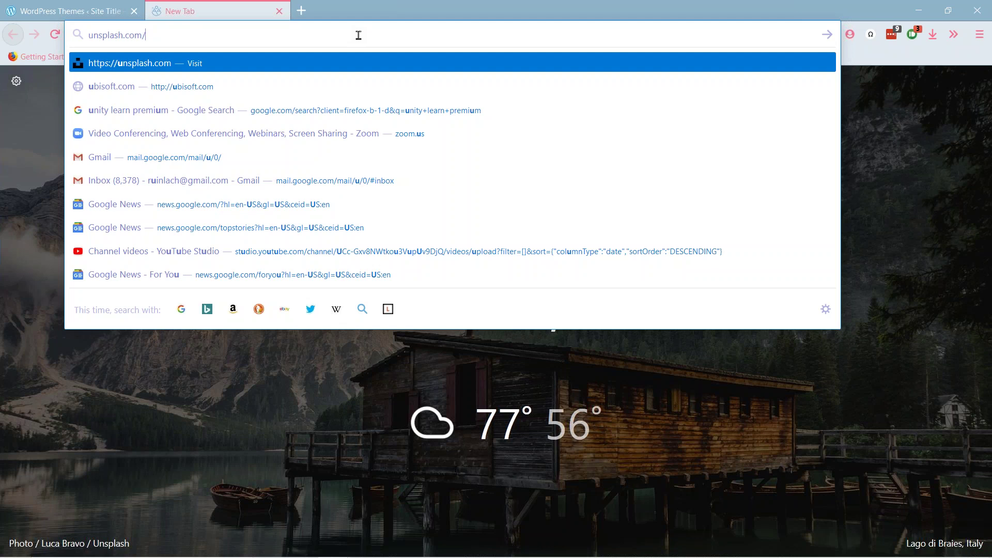
key(Return)
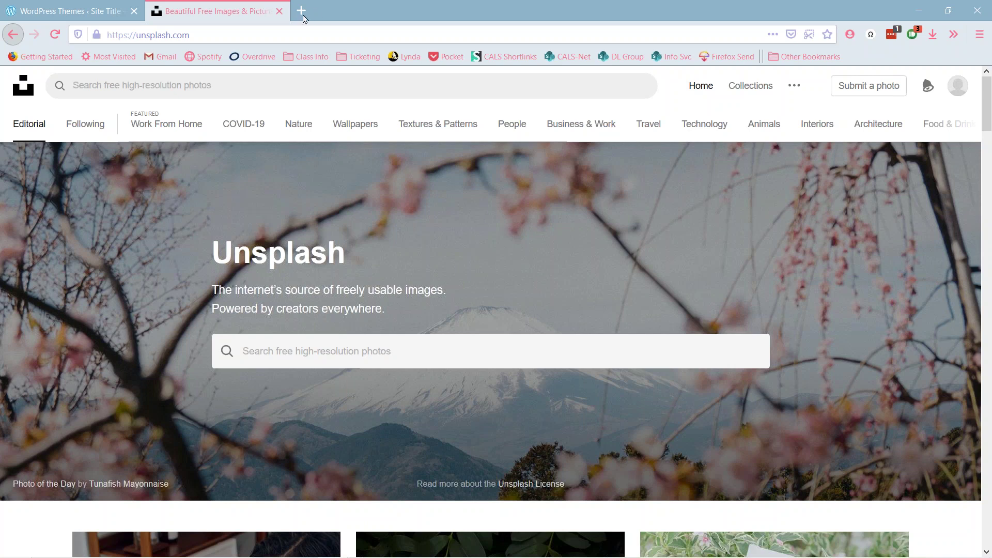
- Load pexels.com in a third tab and put the cursor in its photo search box
click(303, 12)
text(p)
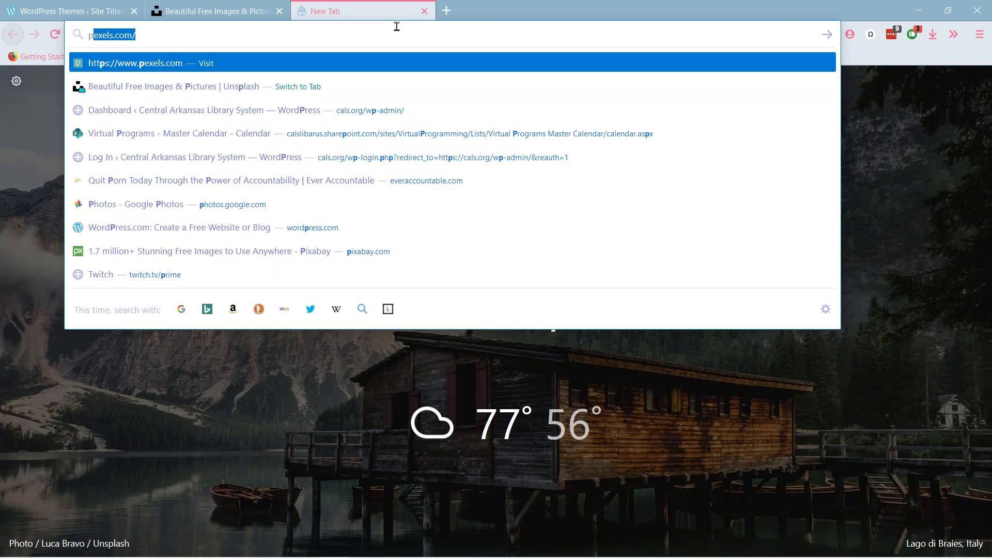
text(exe)
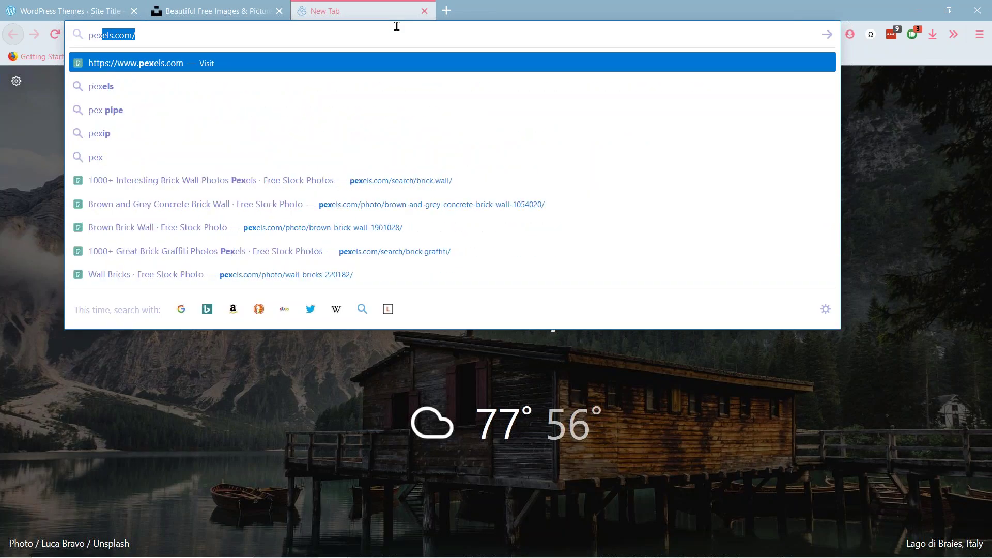
text(l)
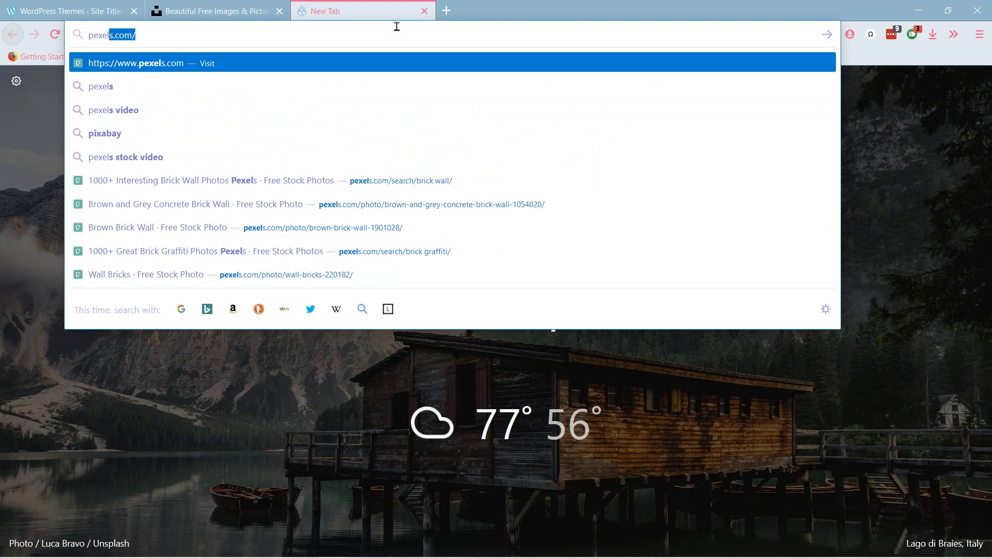
text(s.com)
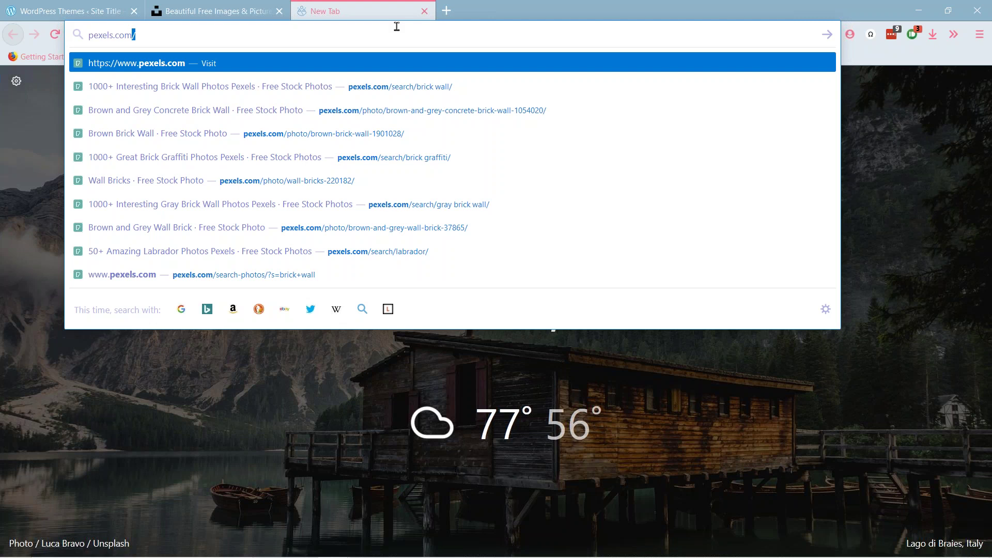
key(Return)
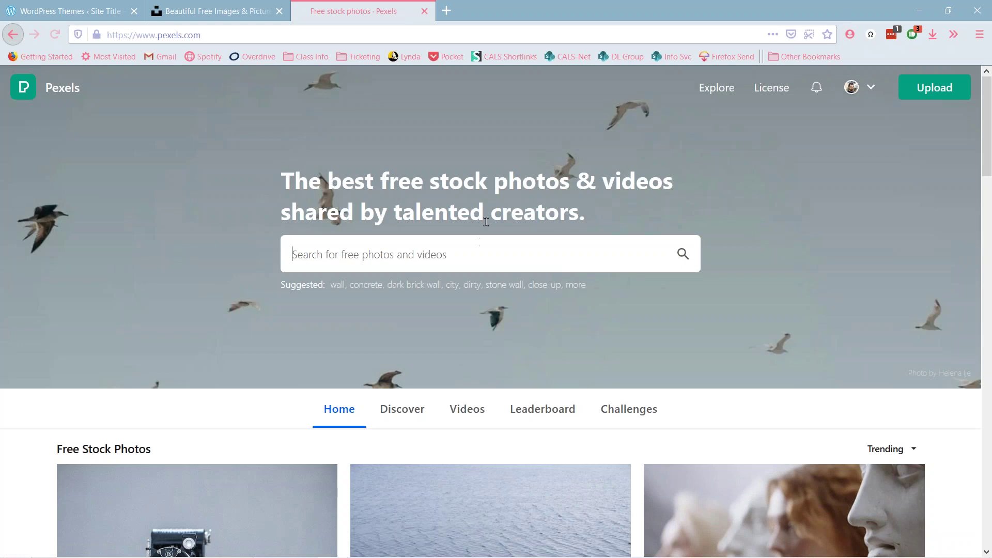
click(520, 259)
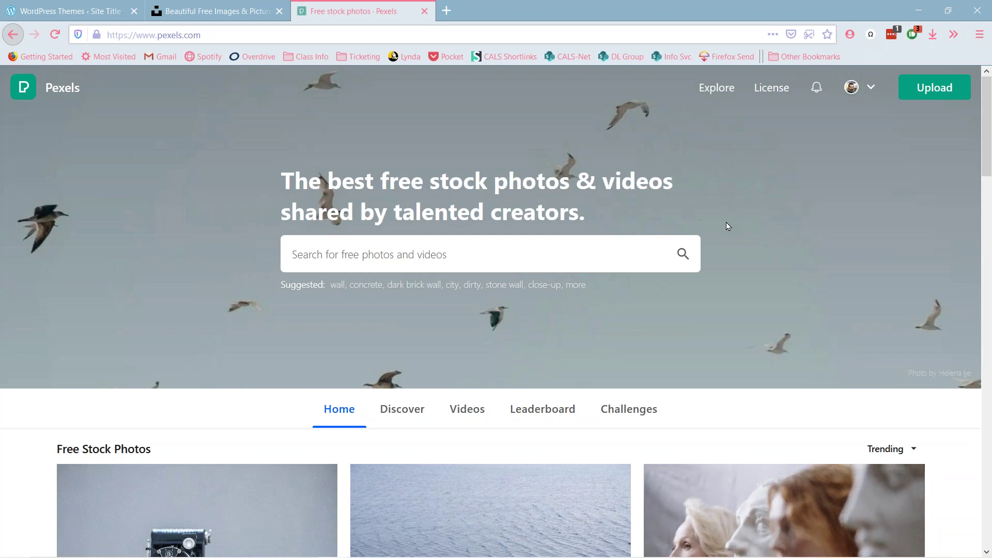
- Open a fourth tab and go to pixabay.com using the autocompleted address
click(455, 7)
text(pixabay.com/)
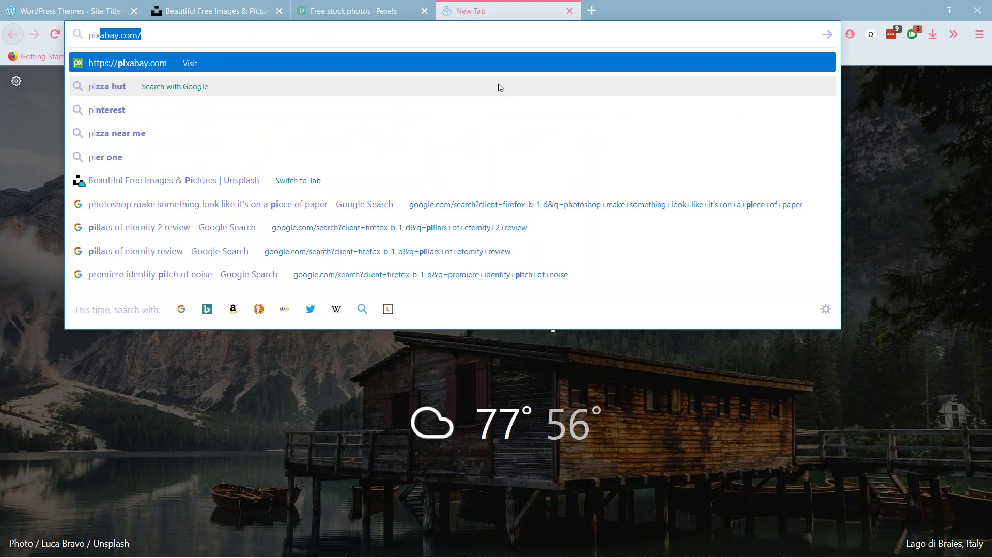
key(Return)
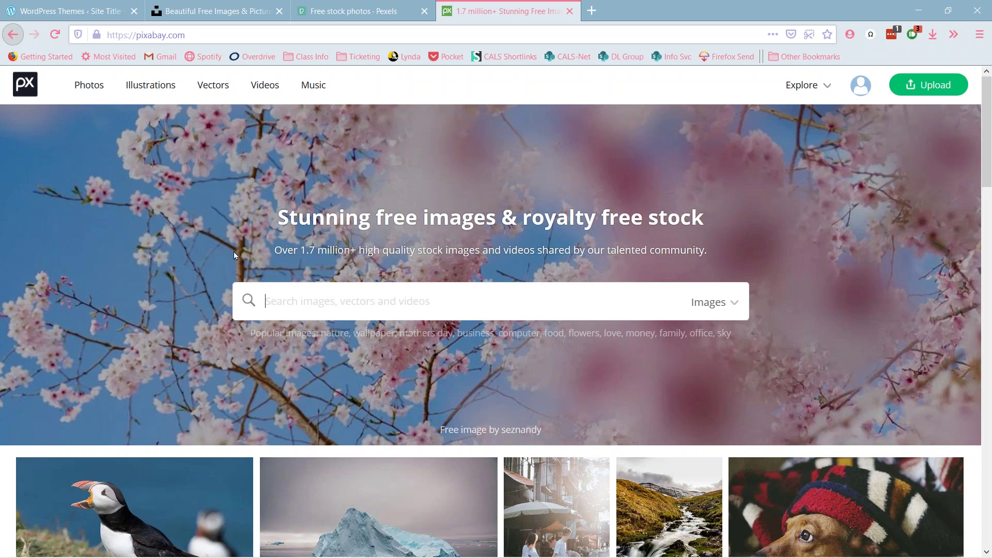
scroll(213, 240, down, 5)
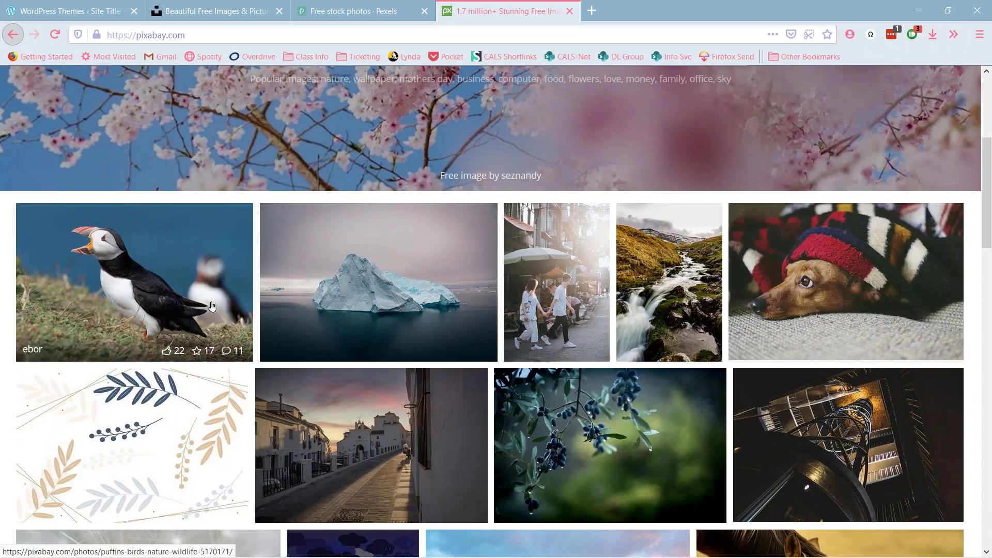
scroll(211, 305, up, 5)
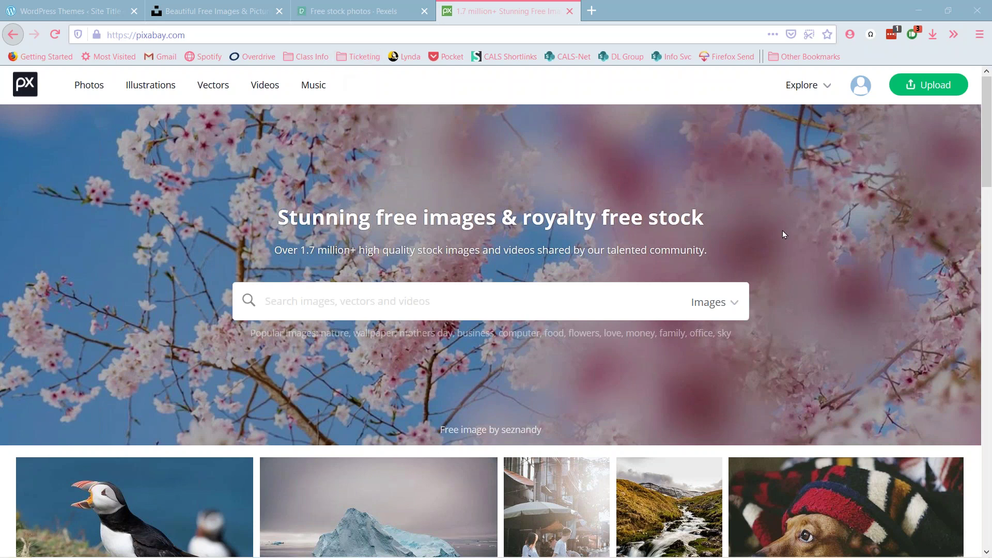
click(245, 8)
- Return to the WordPress Themes tab and start a new post with Write
click(77, 10)
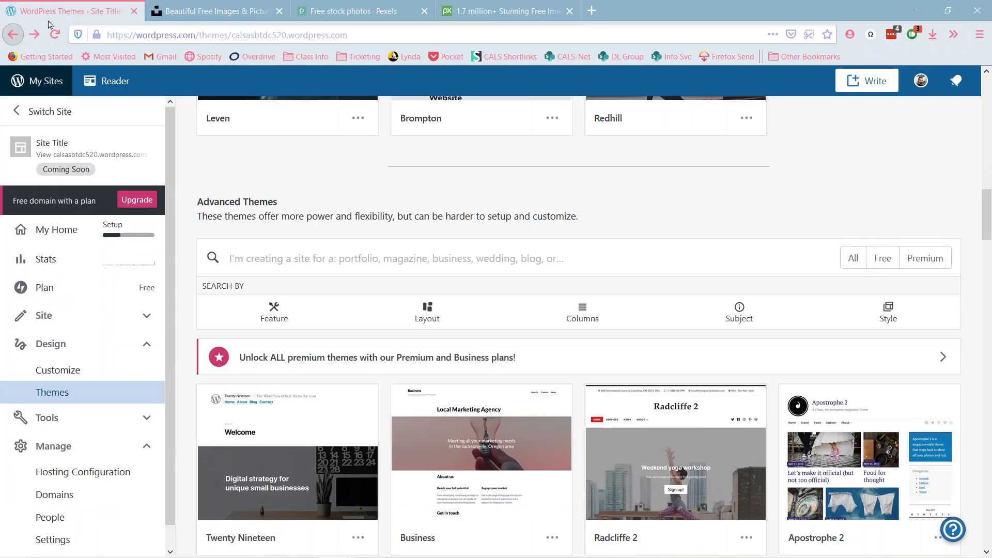
click(884, 80)
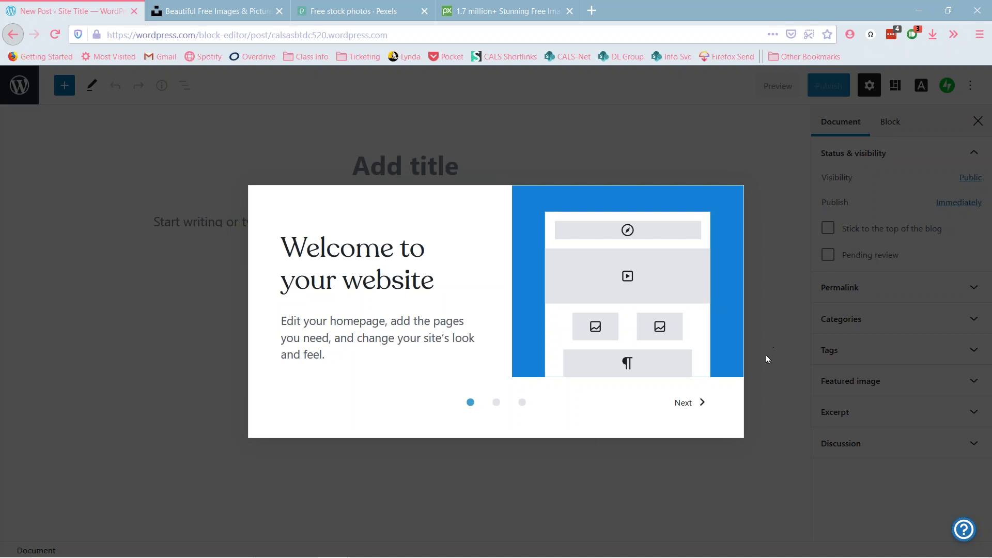
- Step through the welcome guide slides and dismiss it with Get started
click(687, 402)
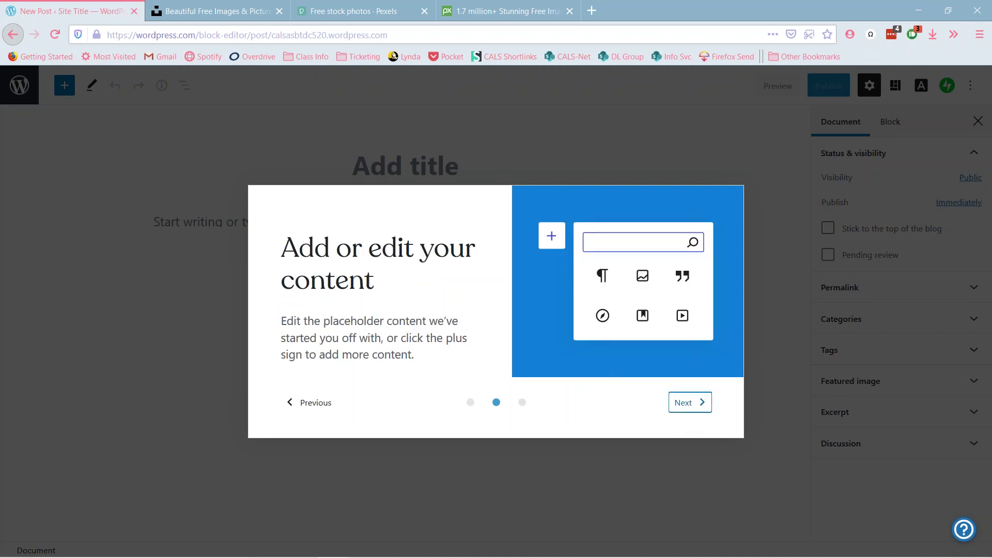
key(Return)
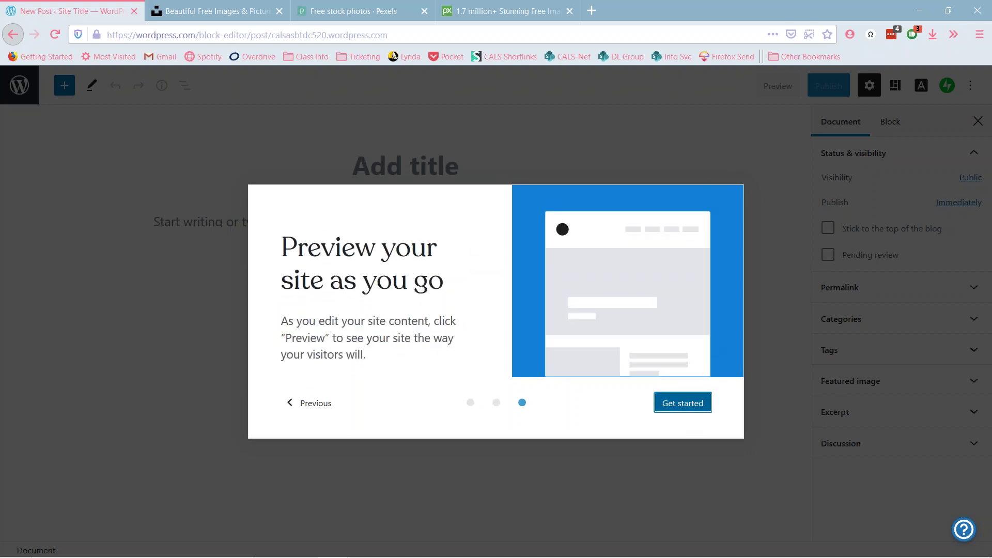
key(Return)
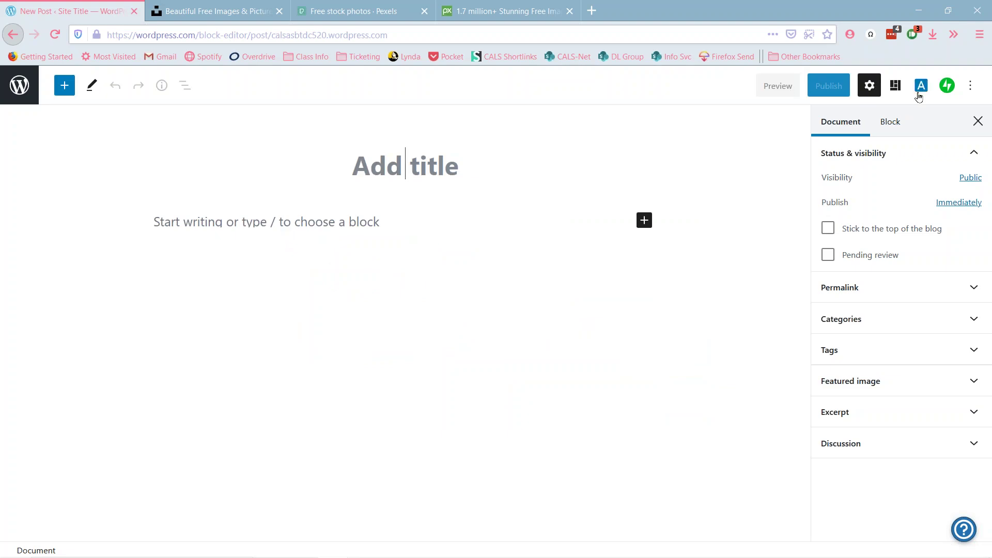
- Type 888 in the post body, then glance at the Options menu and block outline
click(635, 309)
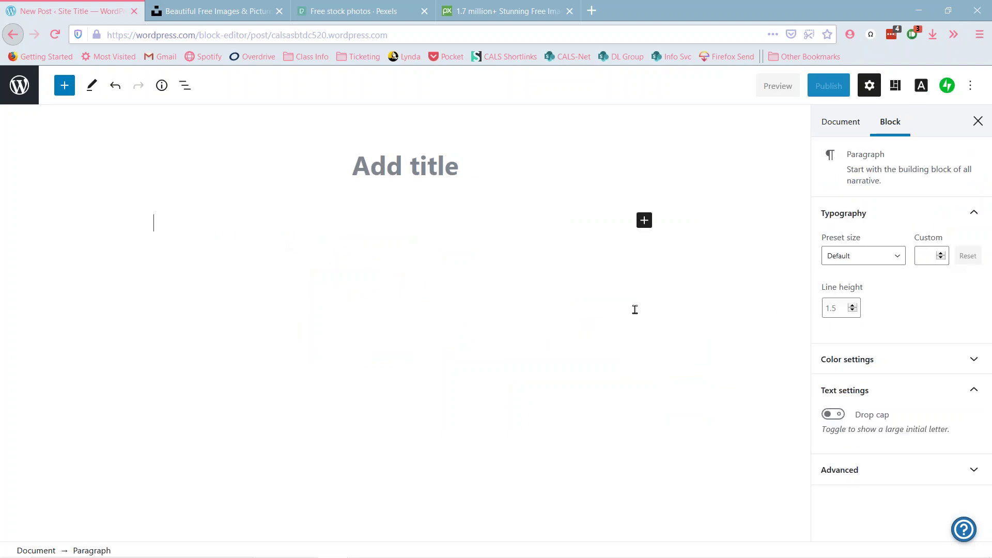
text(888)
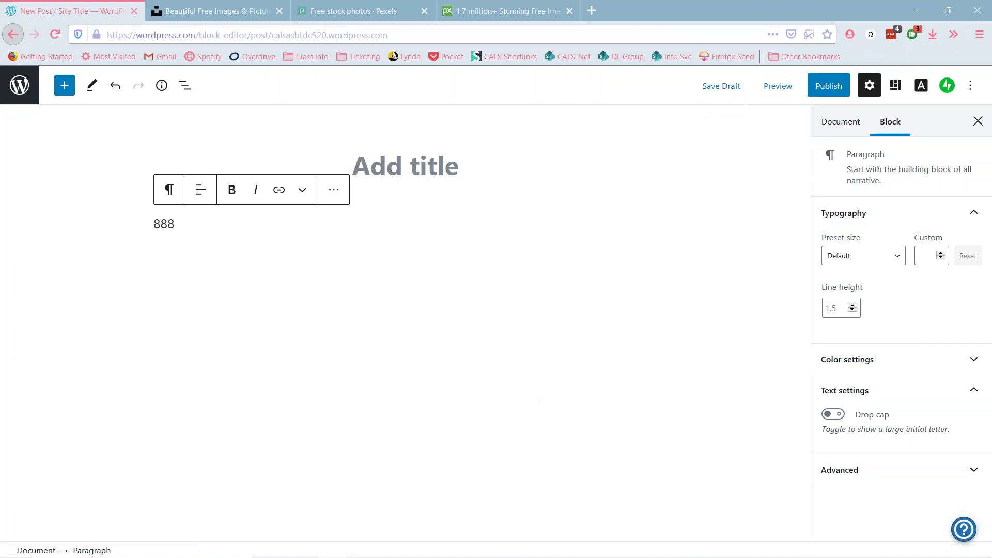
click(970, 85)
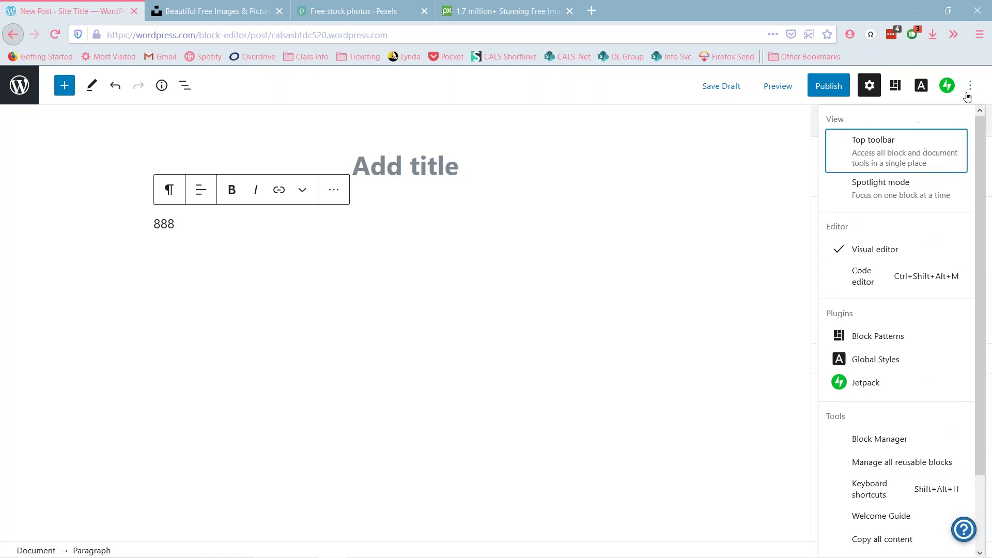
click(746, 197)
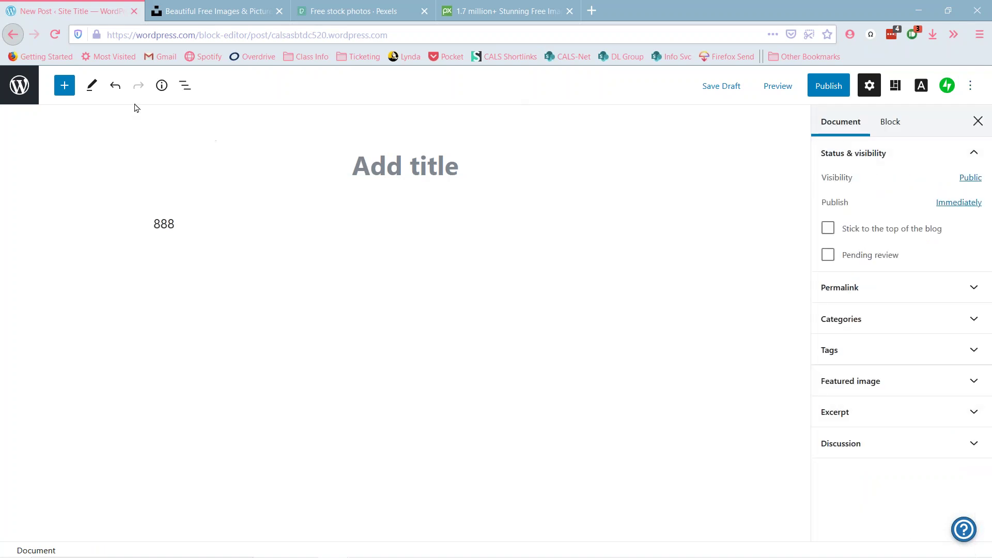
click(189, 86)
click(224, 85)
- Close the post settings sidebar and scroll through the editor's Options list
click(978, 120)
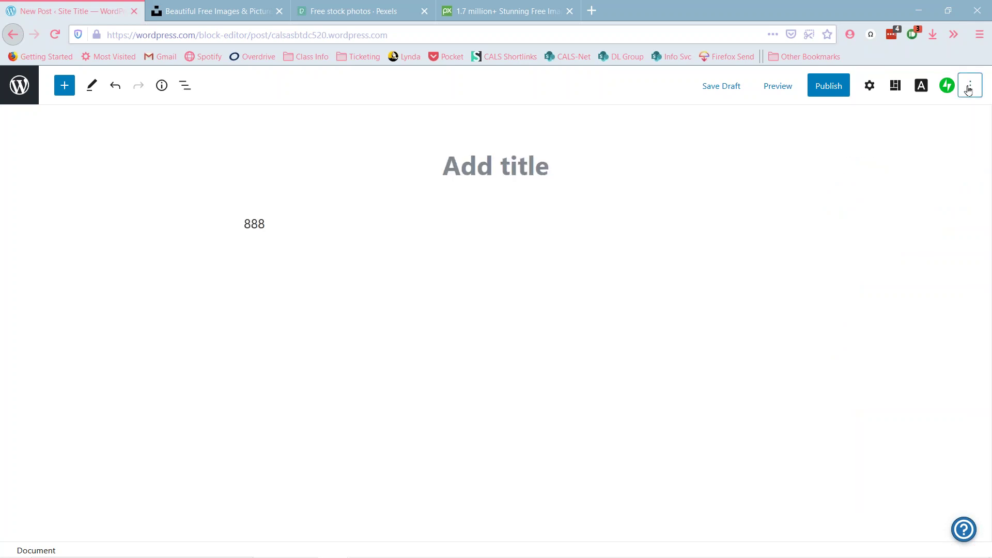
click(969, 86)
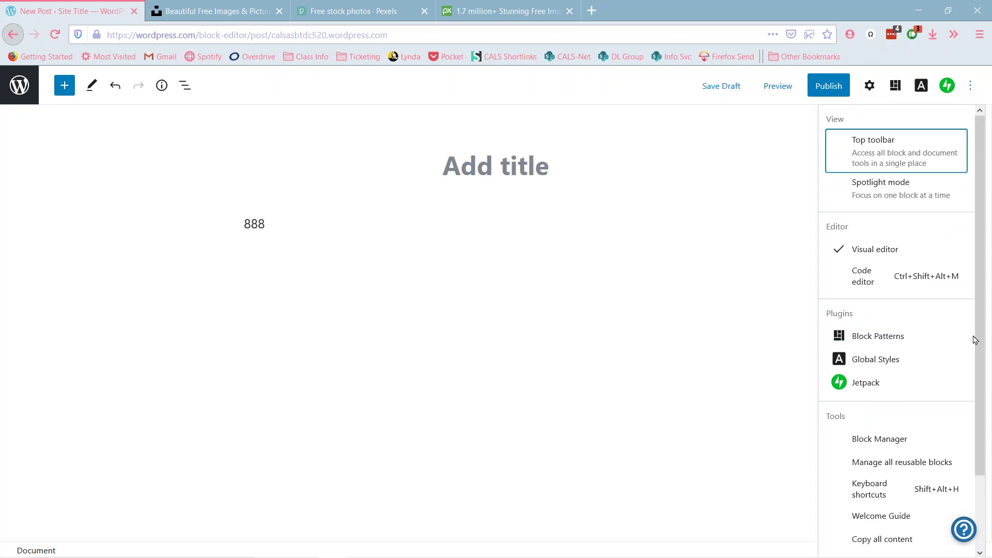
scroll(975, 339, down, 3)
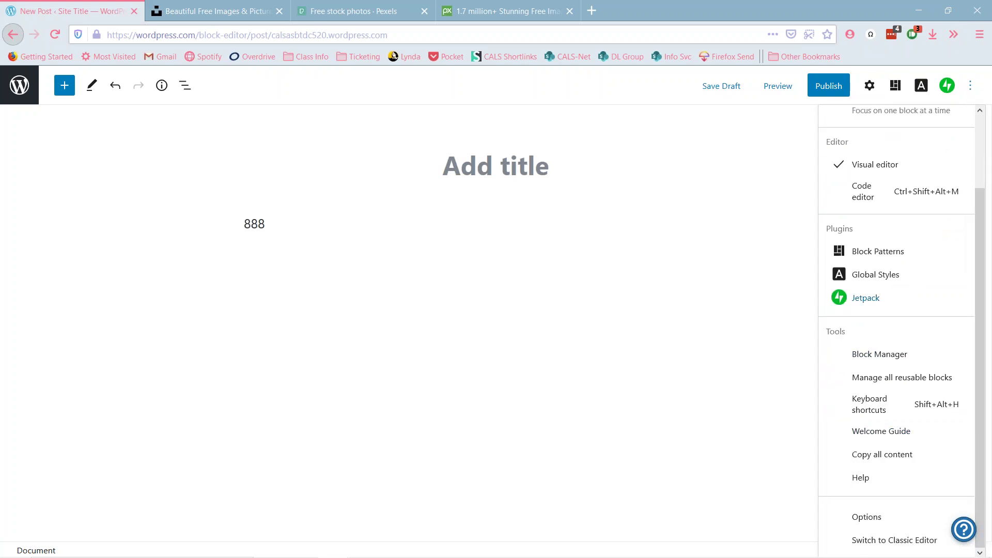
scroll(956, 210, up, 3)
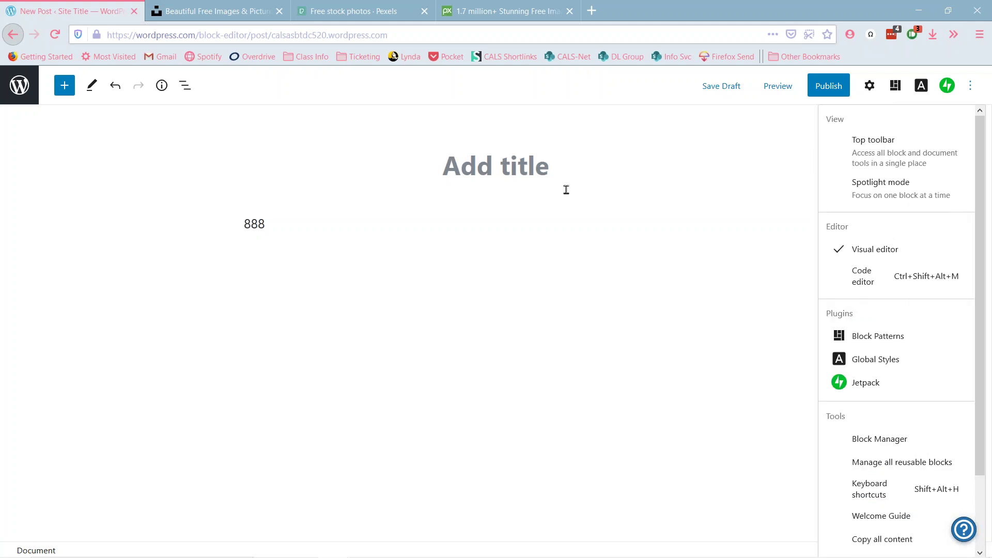
- Open and close the Document settings sidebar, then list the back button's history
click(869, 86)
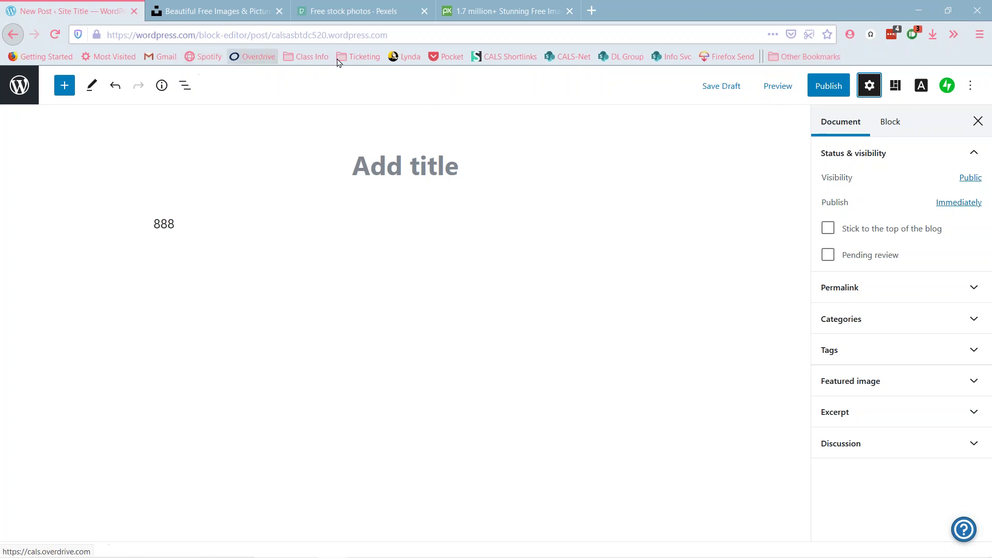
click(981, 122)
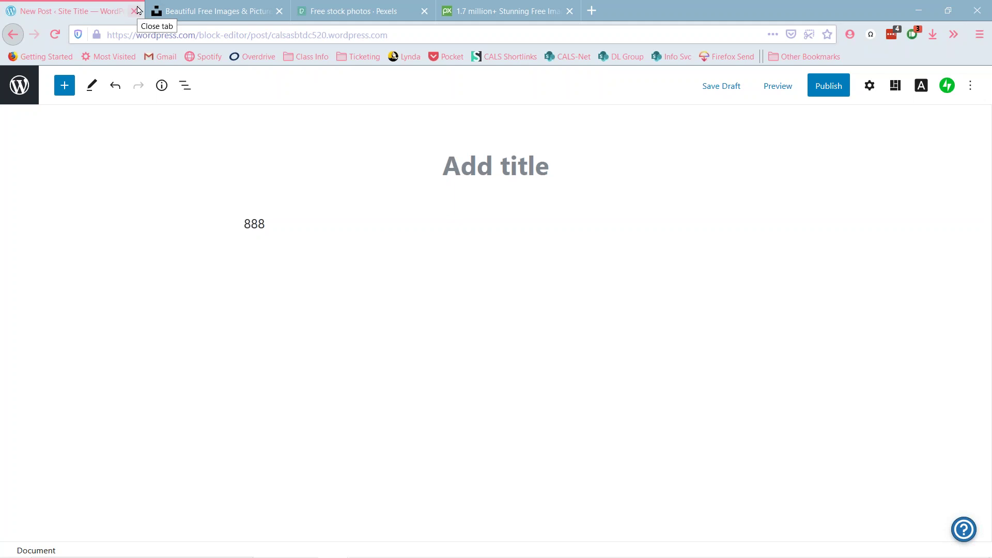
right_click(17, 36)
- Choose WordPress Themes from the history list to return to the Themes page
click(31, 66)
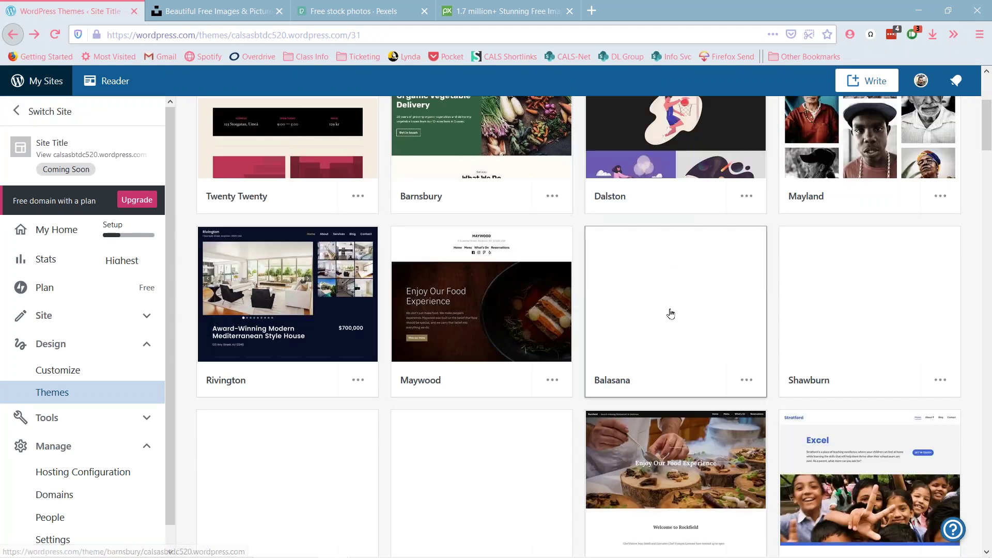
scroll(672, 315, up, 4)
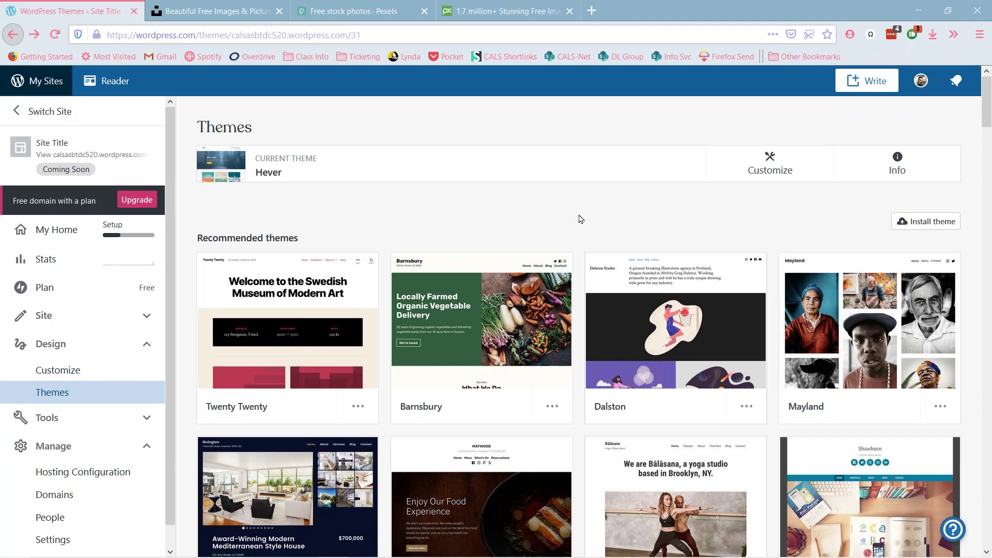
scroll(532, 214, down, 1)
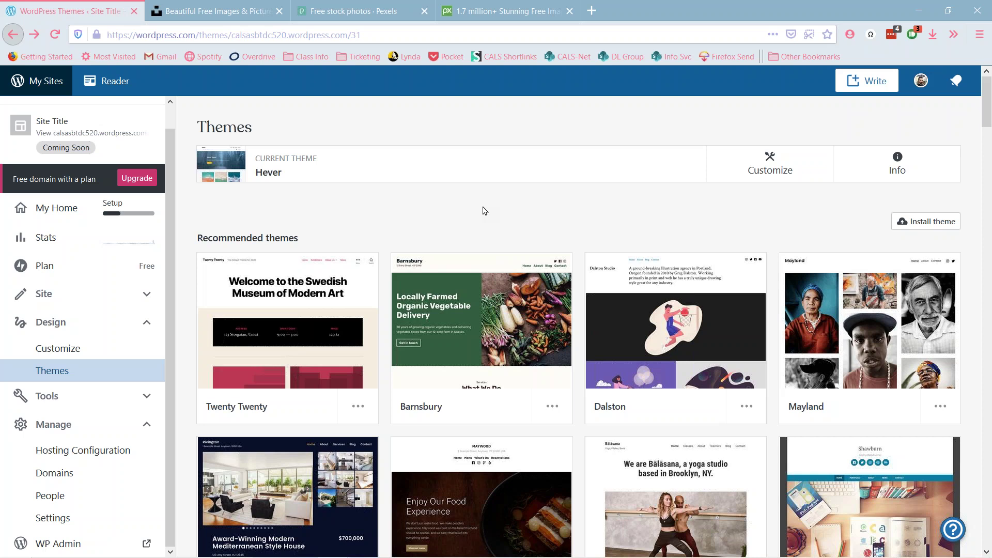
- Close both stock photo tabs and open My Profile from the avatar
click(278, 11)
click(279, 12)
click(278, 11)
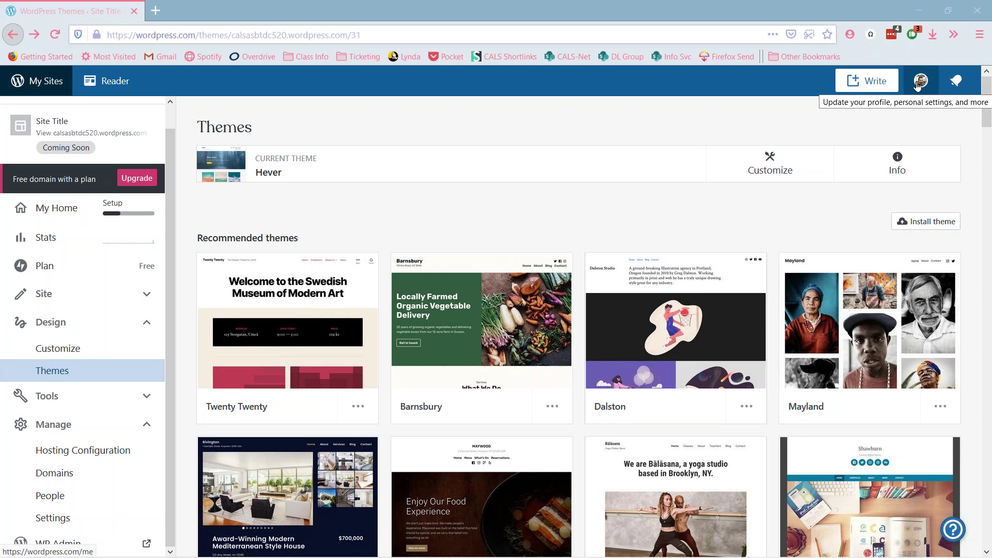
click(918, 85)
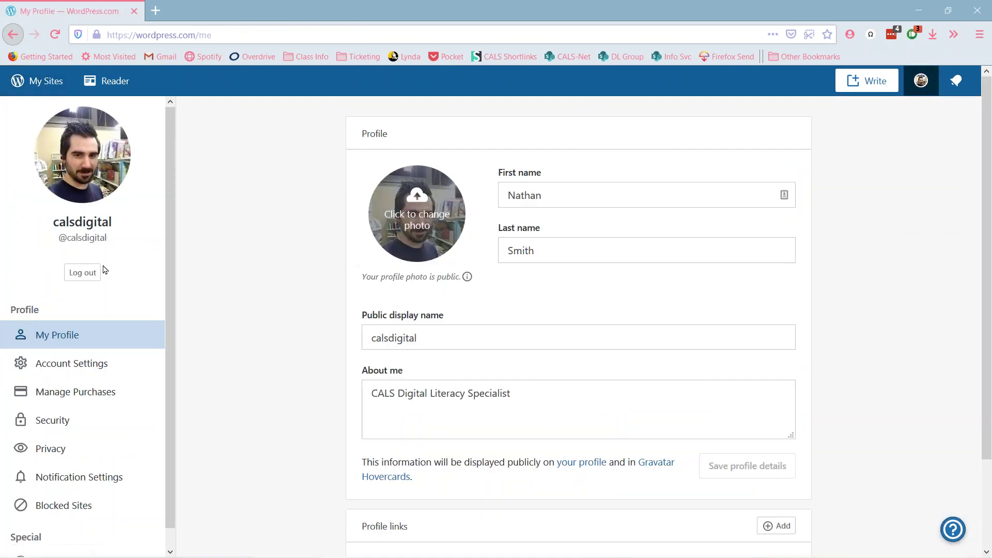
- In a new tab, type tdc520.wordpress.com/wp-admin as the address, fixing a typo
click(156, 11)
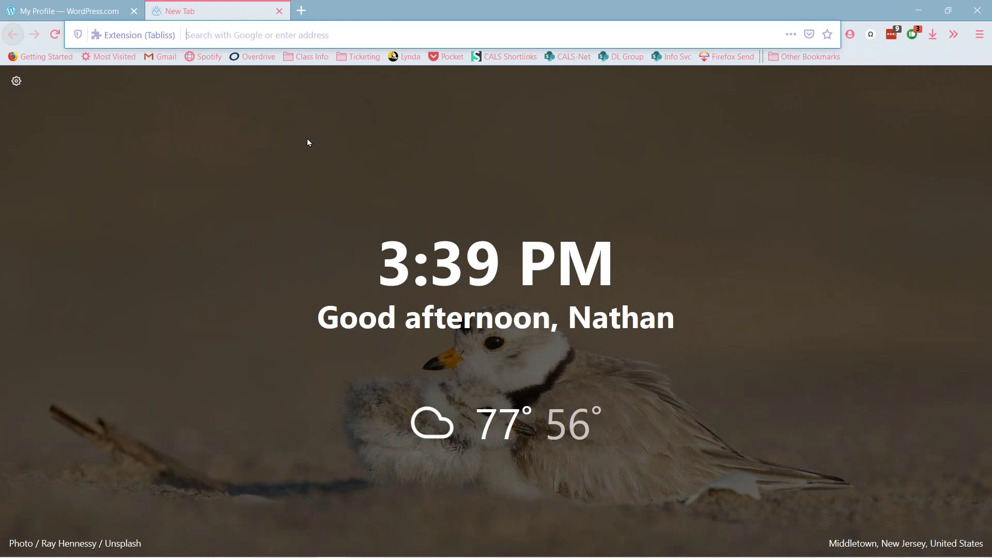
text(cal)
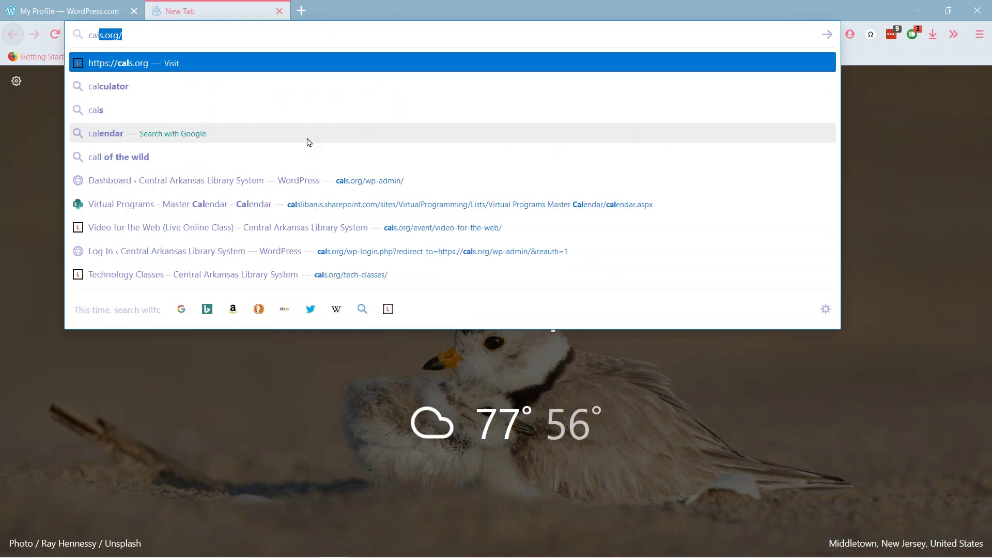
text(sasbb)
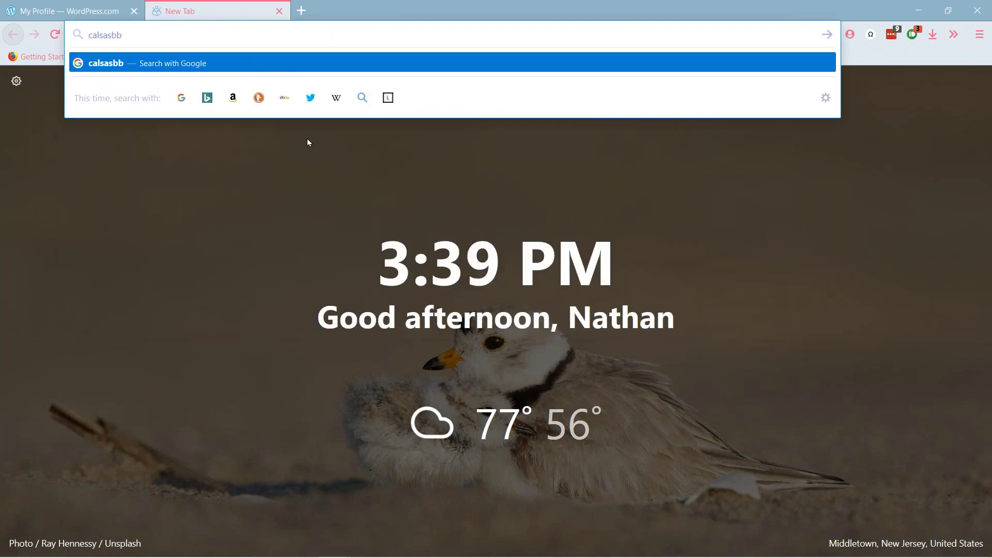
key(BackSpace)
text(tdc)
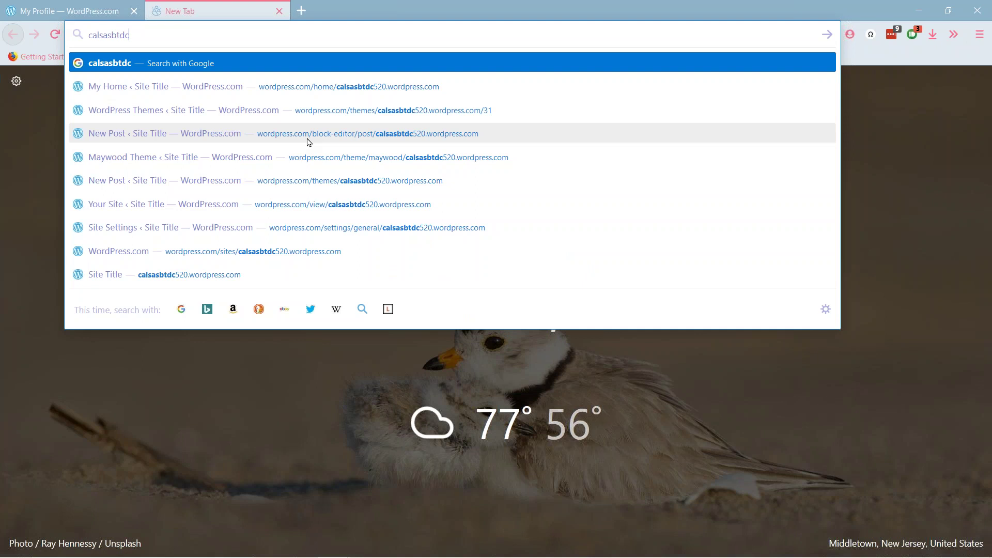
text(520)
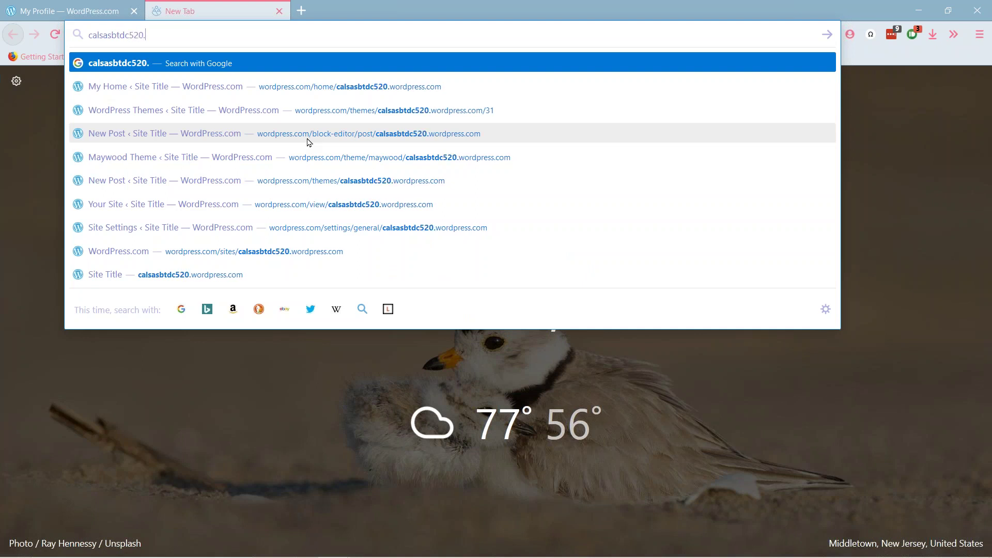
text(.wordpress.com)
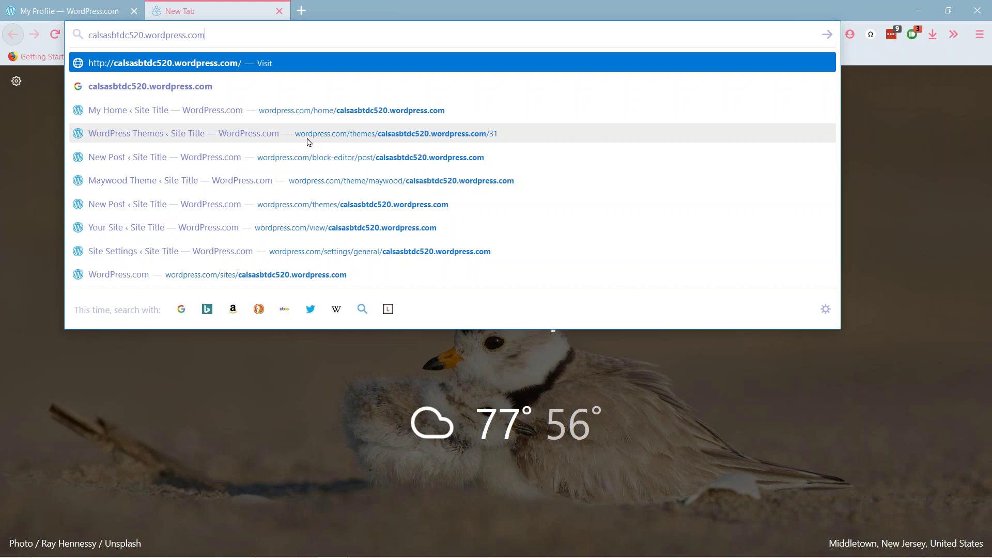
text(/)
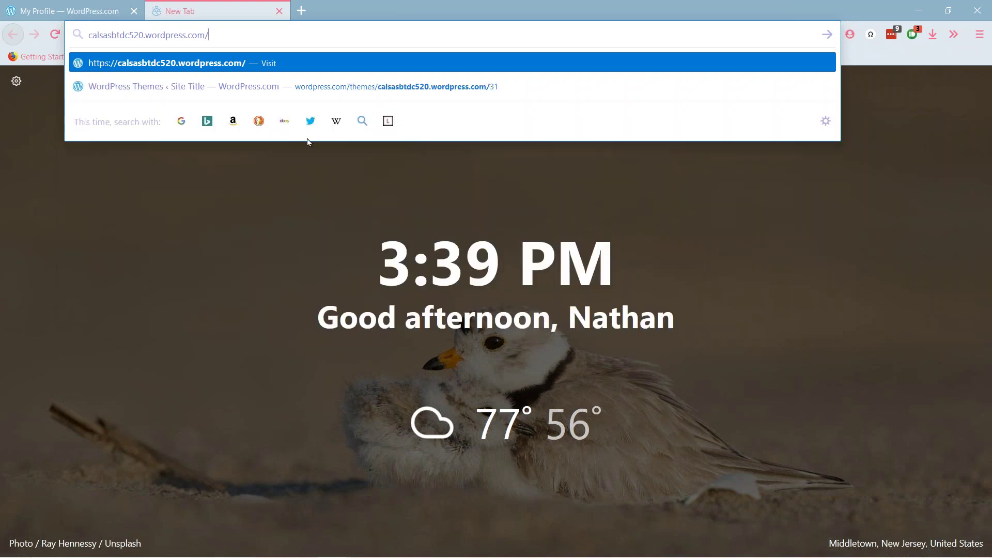
text(wp)
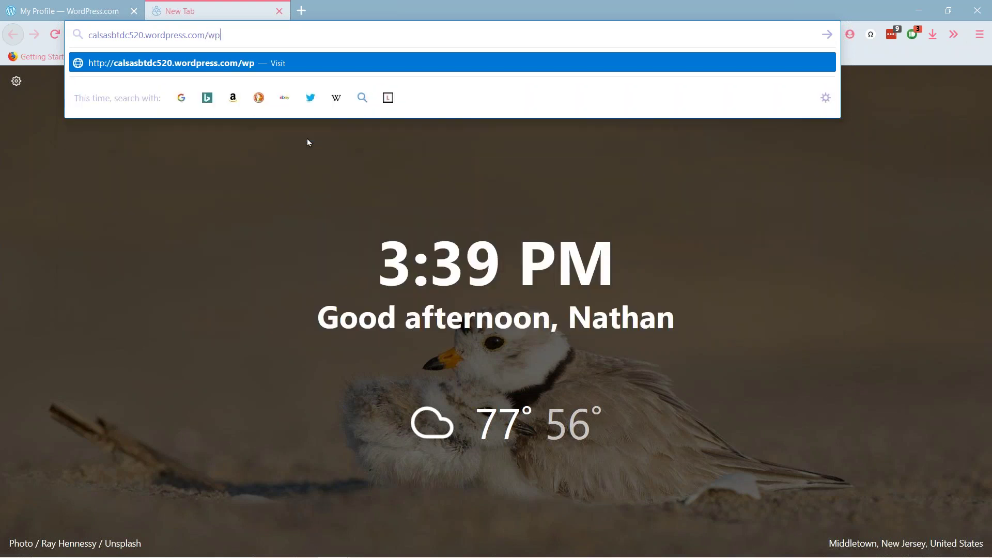
text(-admin)
- Load the classic wp-admin Dashboard, then go back to the site's WordPress.com My Home page
key(Return)
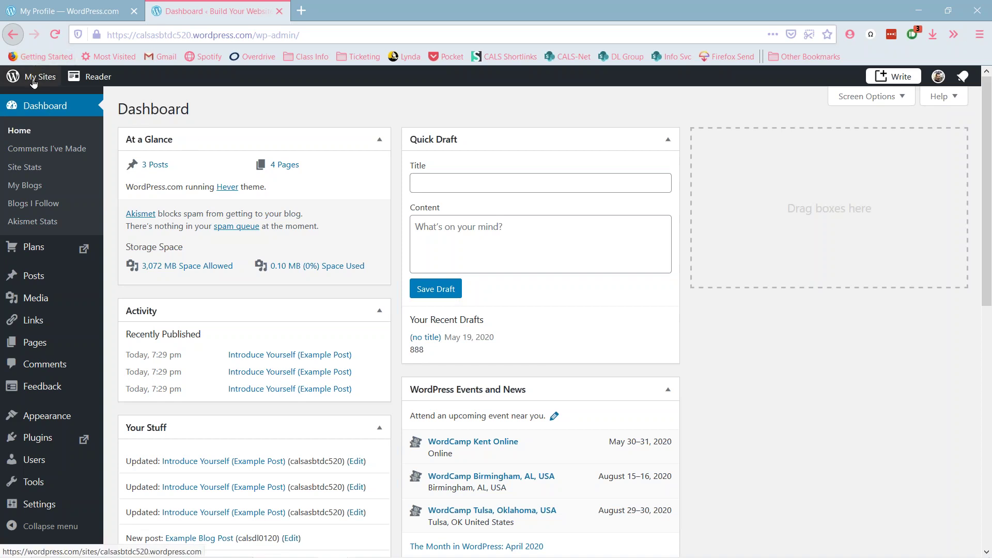
click(33, 79)
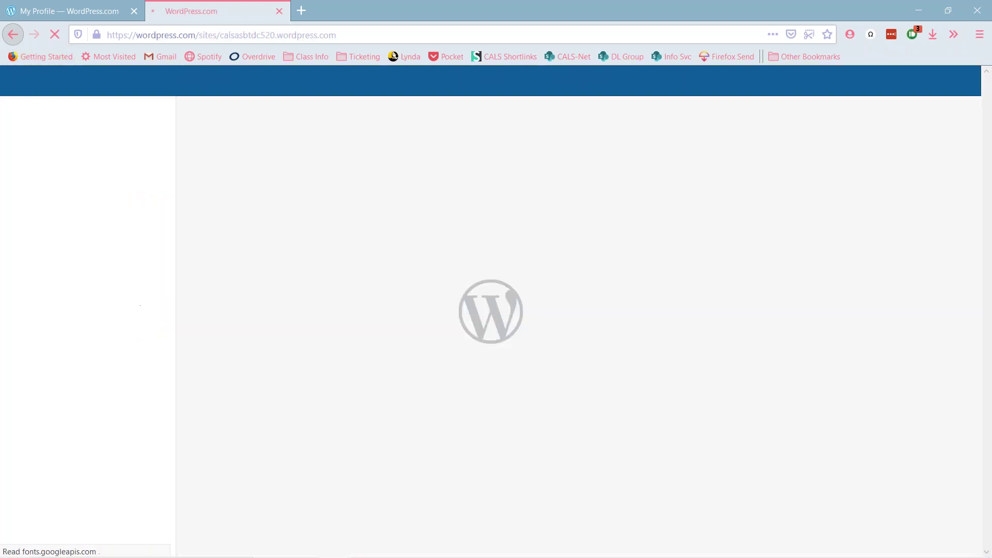